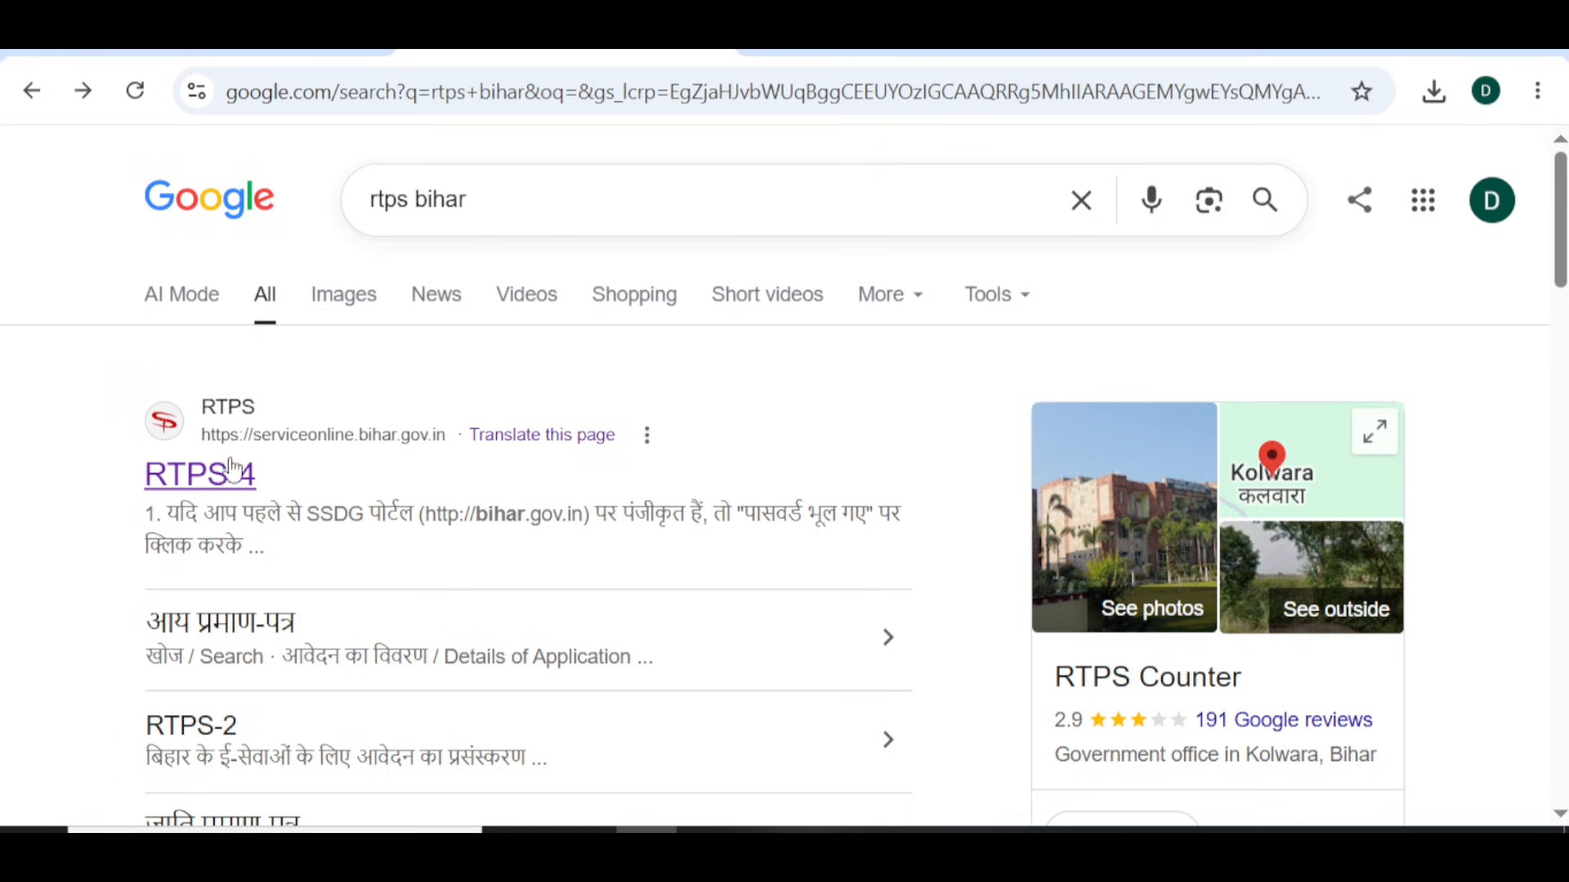
- Open the RTPS Bihar ServicePlus portal from the search results
{"action": "left_click", "coordinate": [204, 492]}
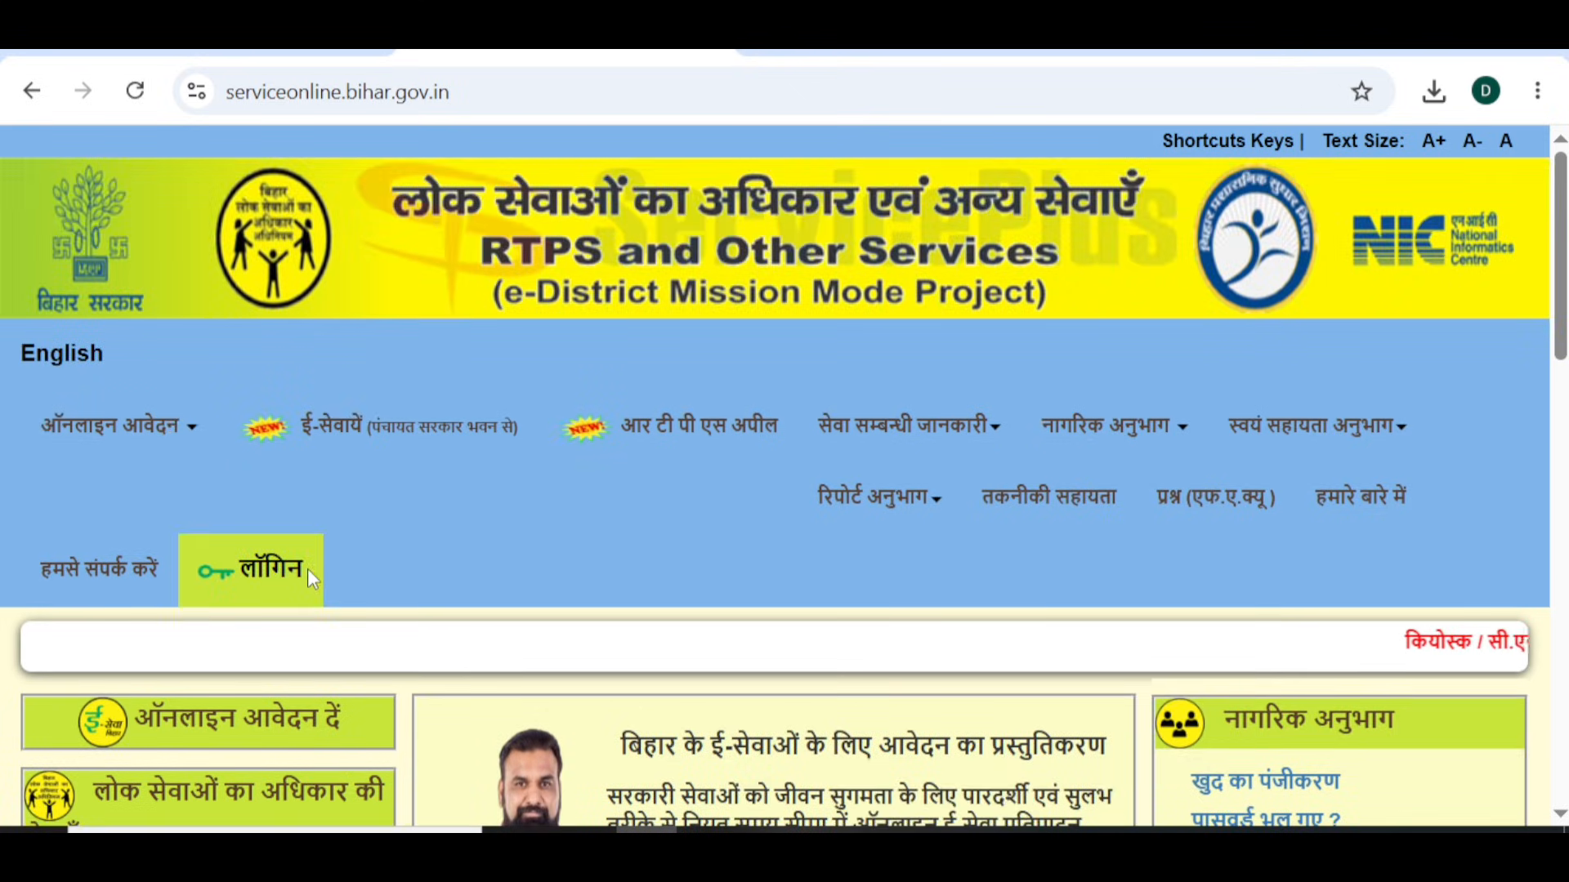
{"action": "scroll", "coordinate": [308, 568], "scroll_direction": "down", "scroll_amount": 6}
{"action": "scroll", "coordinate": [222, 558], "scroll_direction": "up", "scroll_amount": 5}
{"action": "scroll", "coordinate": [222, 557], "scroll_direction": "up", "scroll_amount": 2}
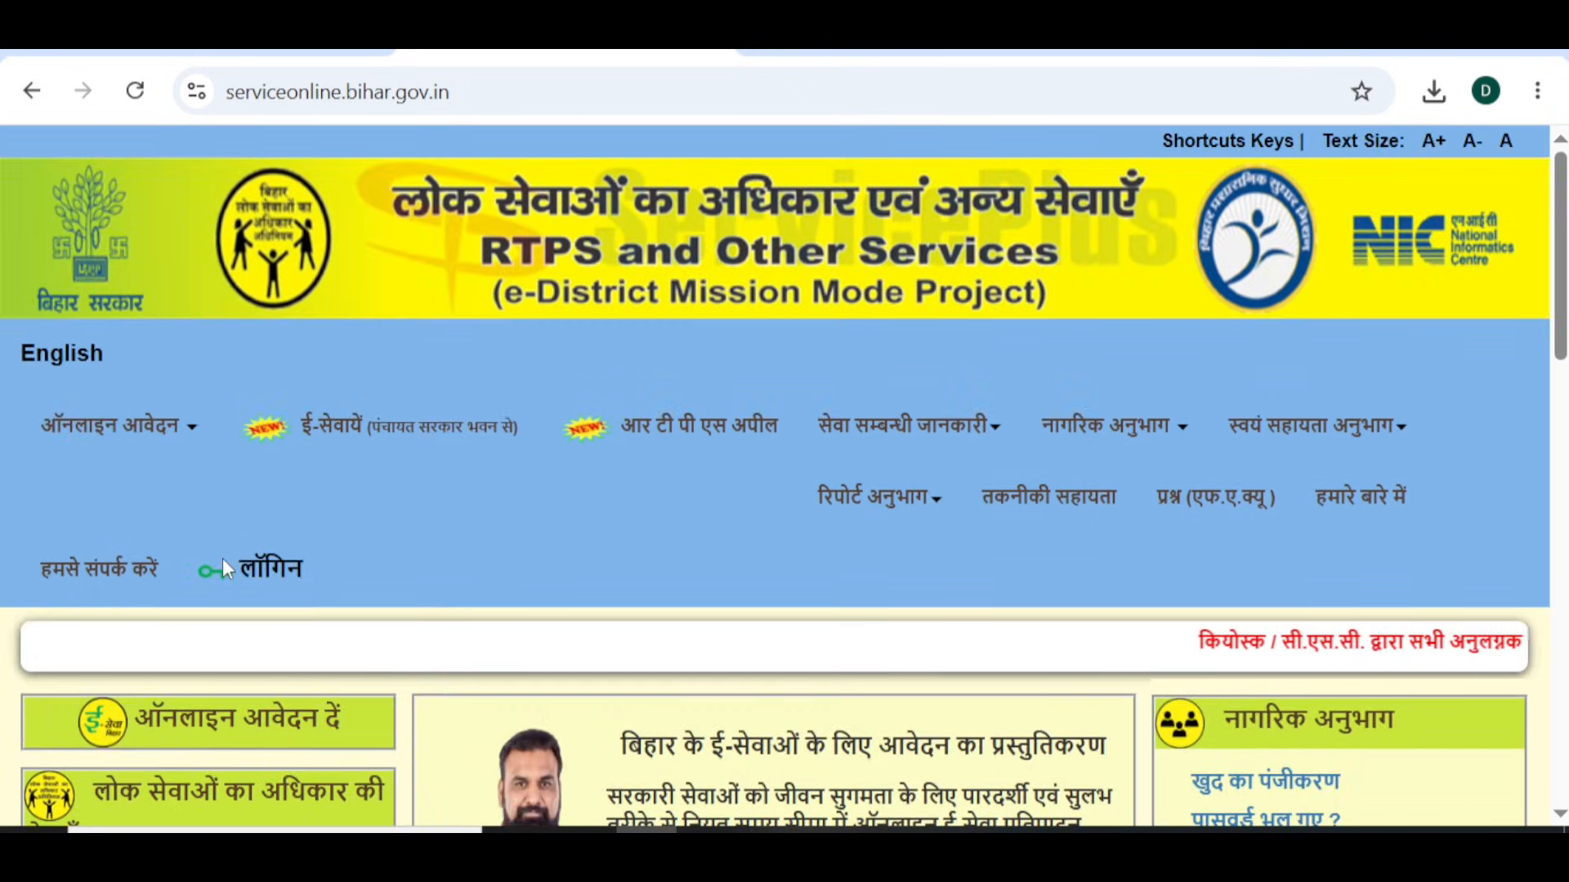
{"action": "scroll", "coordinate": [245, 707], "scroll_direction": "down", "scroll_amount": 2}
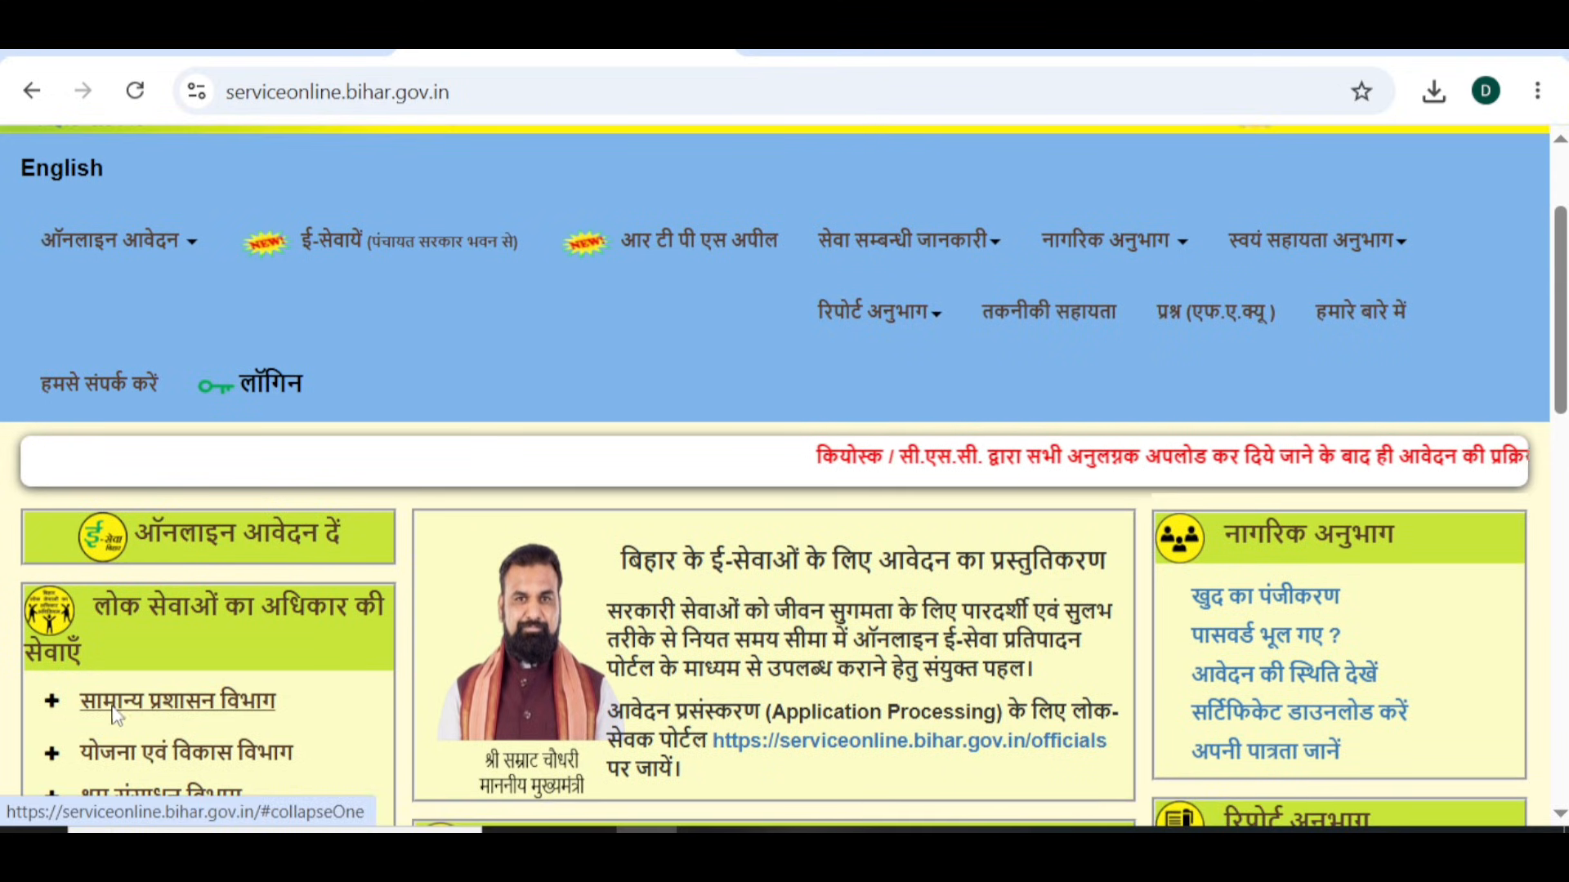
- Start the circle-level (अंचल स्तर पर) income certificate service under सामान्य प्रशासन विभाग
{"action": "left_click", "coordinate": [159, 719]}
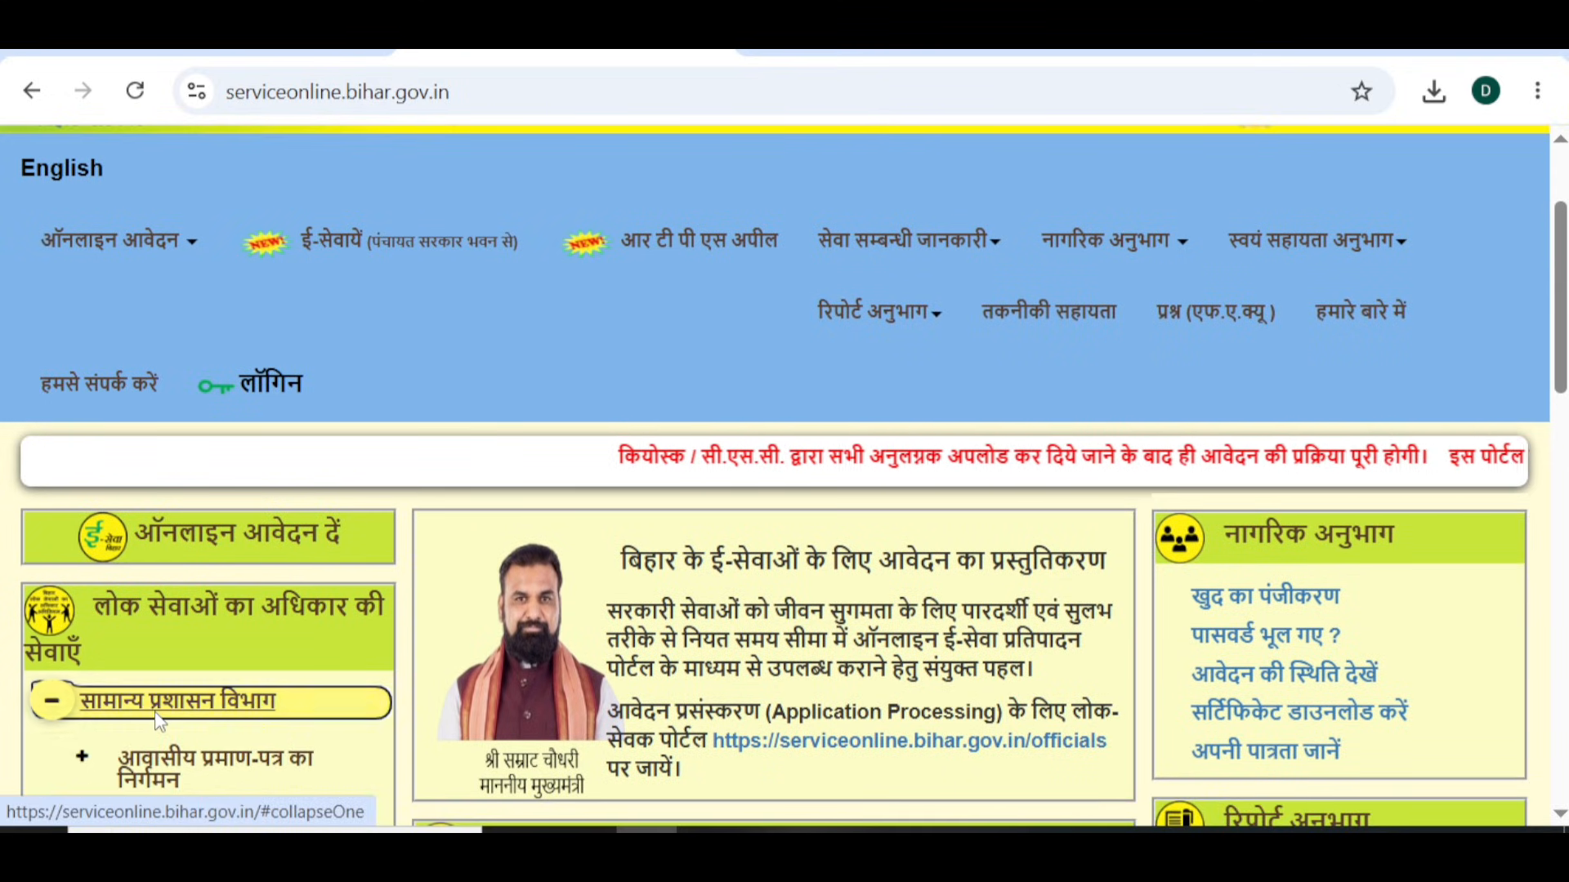
{"action": "scroll", "coordinate": [159, 722], "scroll_direction": "down", "scroll_amount": 2}
{"action": "scroll", "coordinate": [158, 719], "scroll_direction": "down", "scroll_amount": 4}
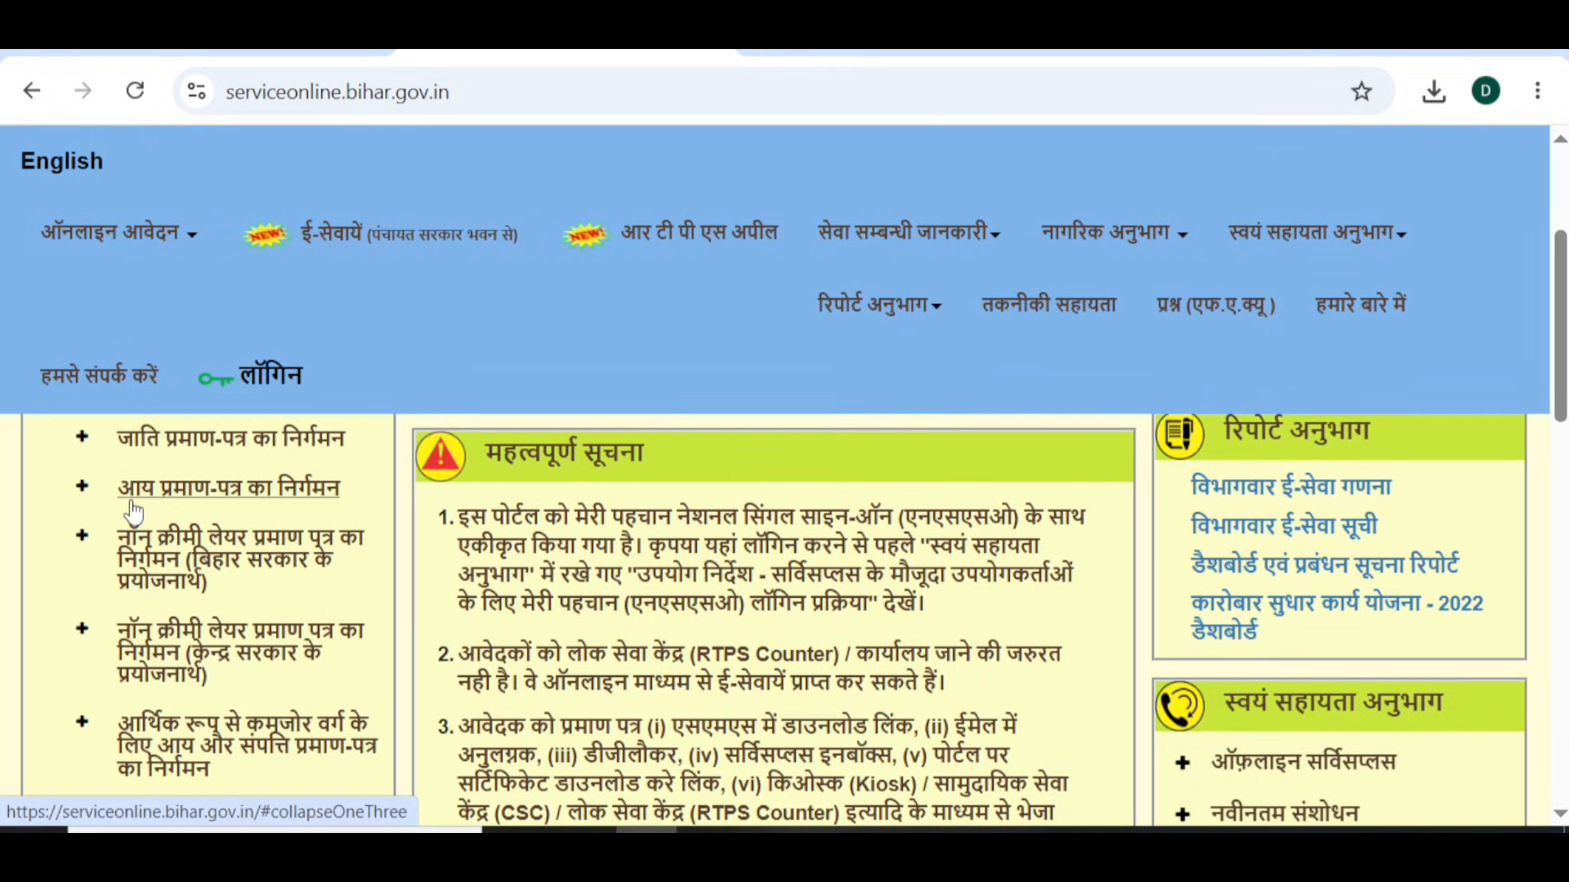
{"action": "left_click", "coordinate": [230, 504]}
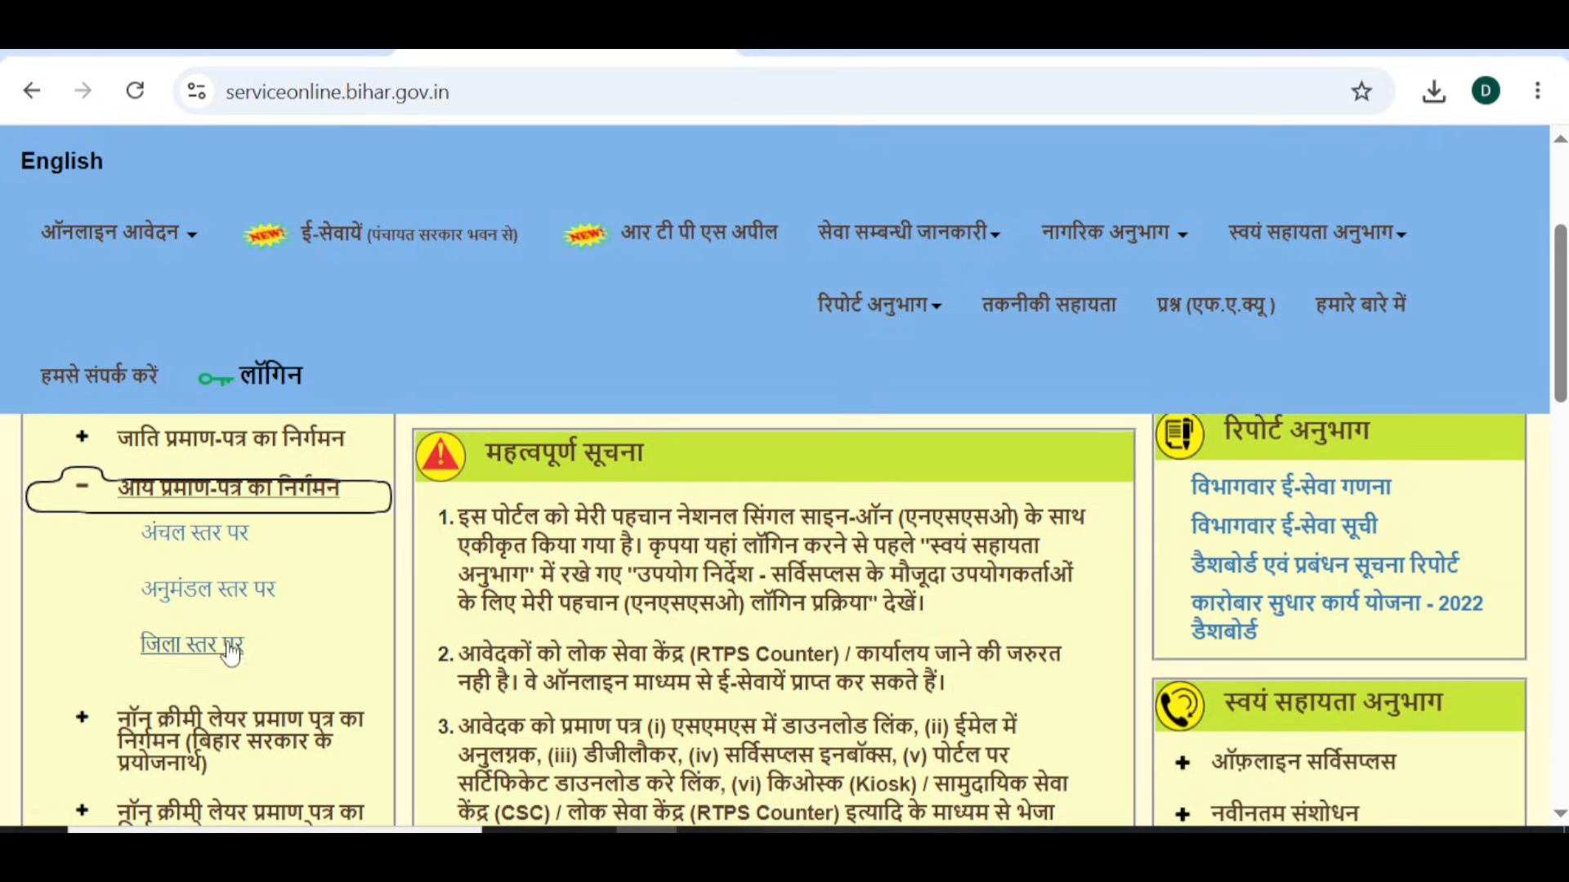
{"action": "left_click", "coordinate": [225, 545]}
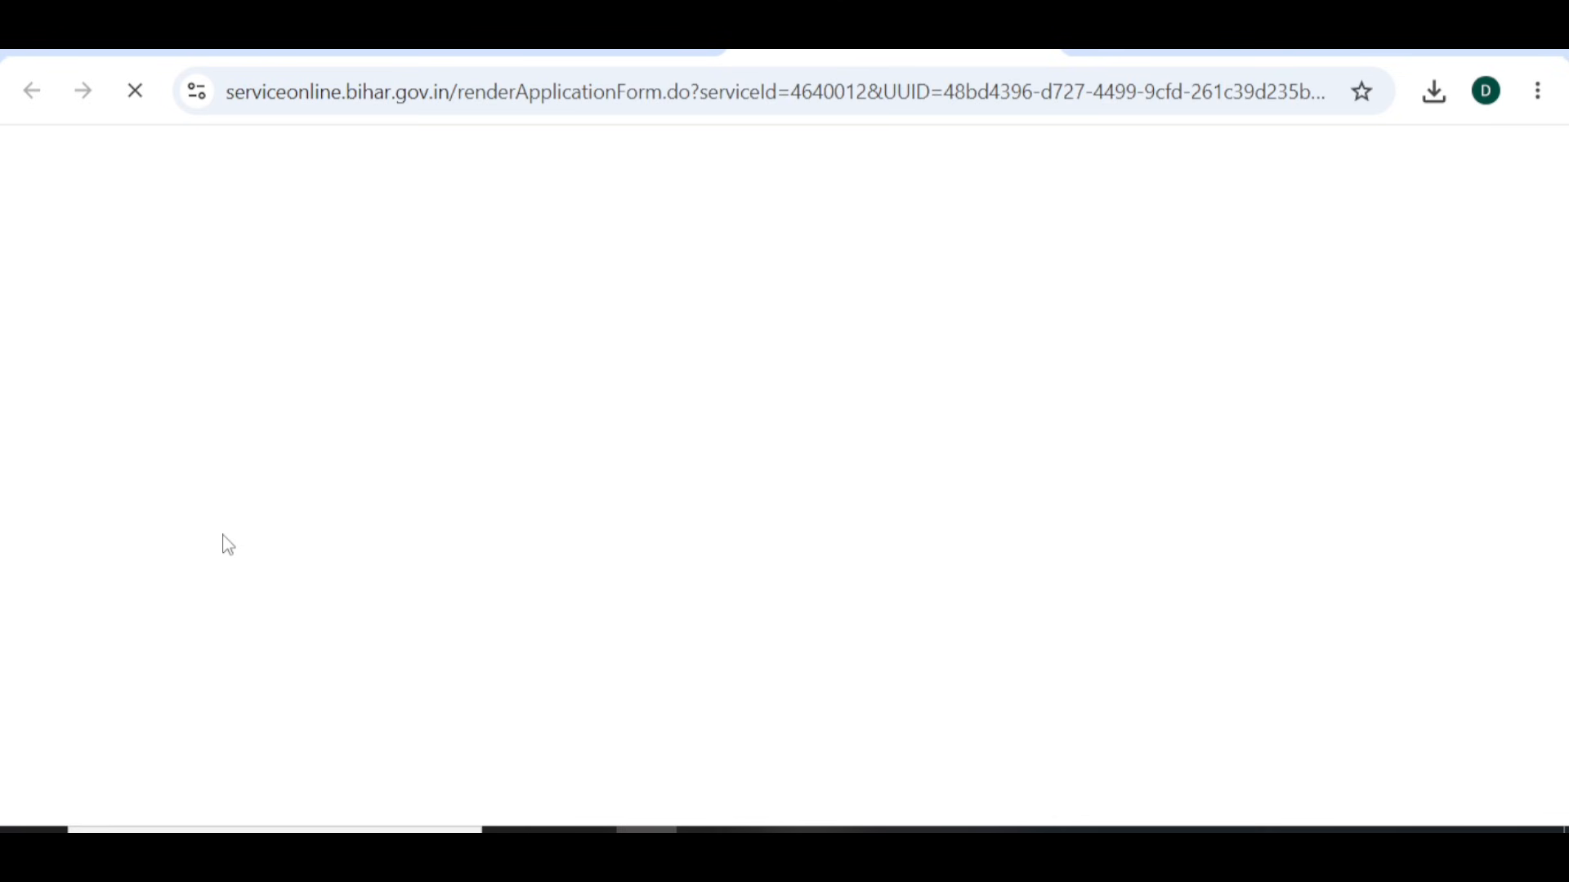
- Set the applicant's gender to Male with salutation कोई अभिवादन नहीं
{"action": "scroll", "coordinate": [226, 544], "scroll_direction": "down", "scroll_amount": 8}
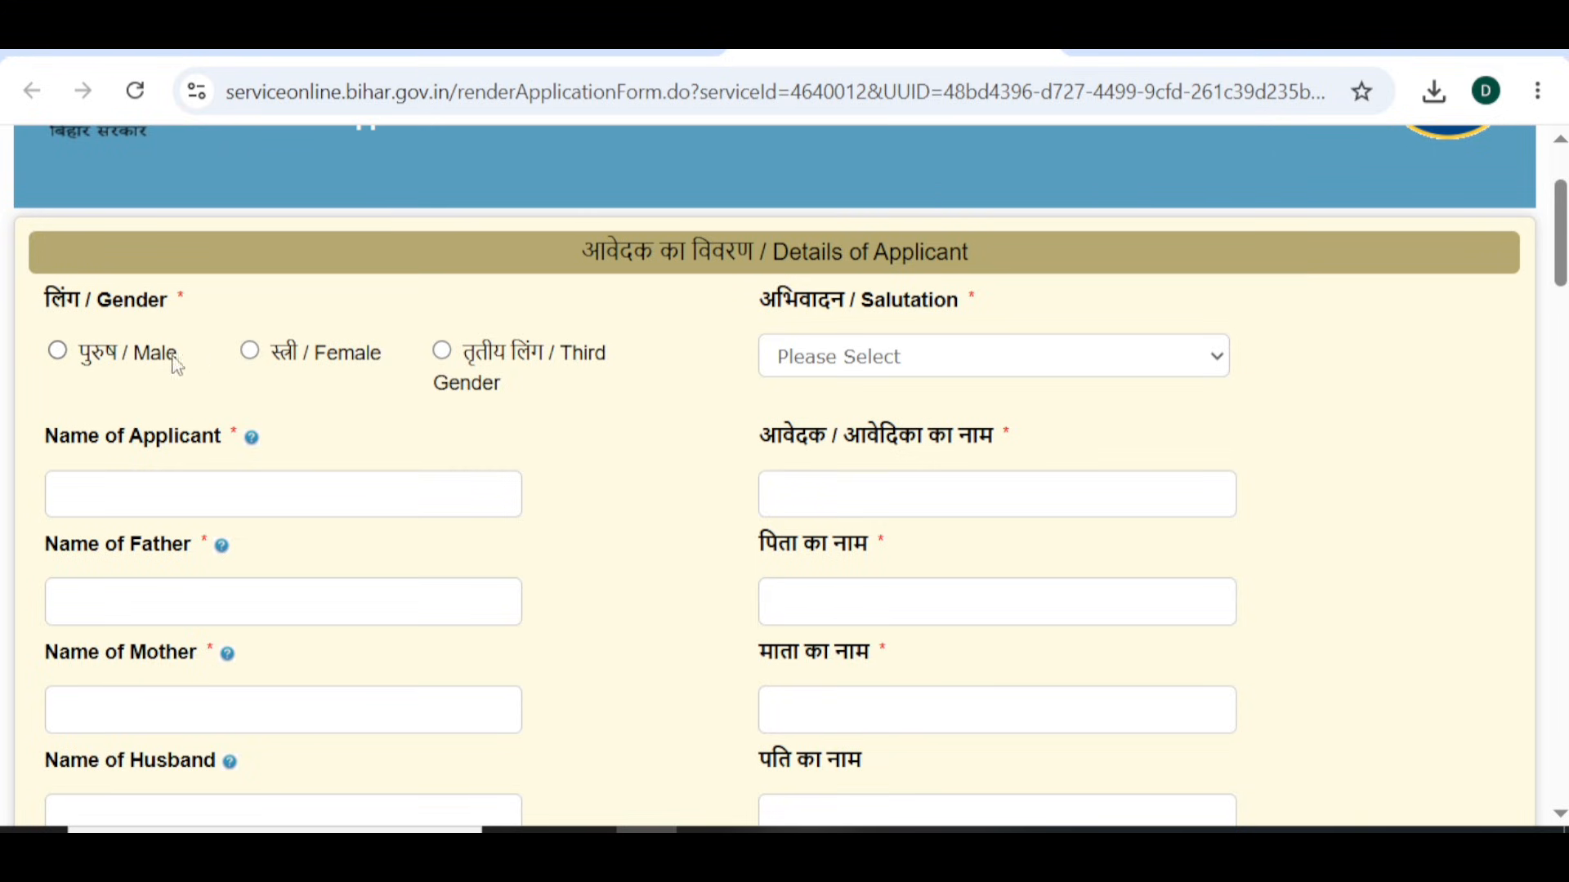
{"action": "left_click", "coordinate": [59, 357]}
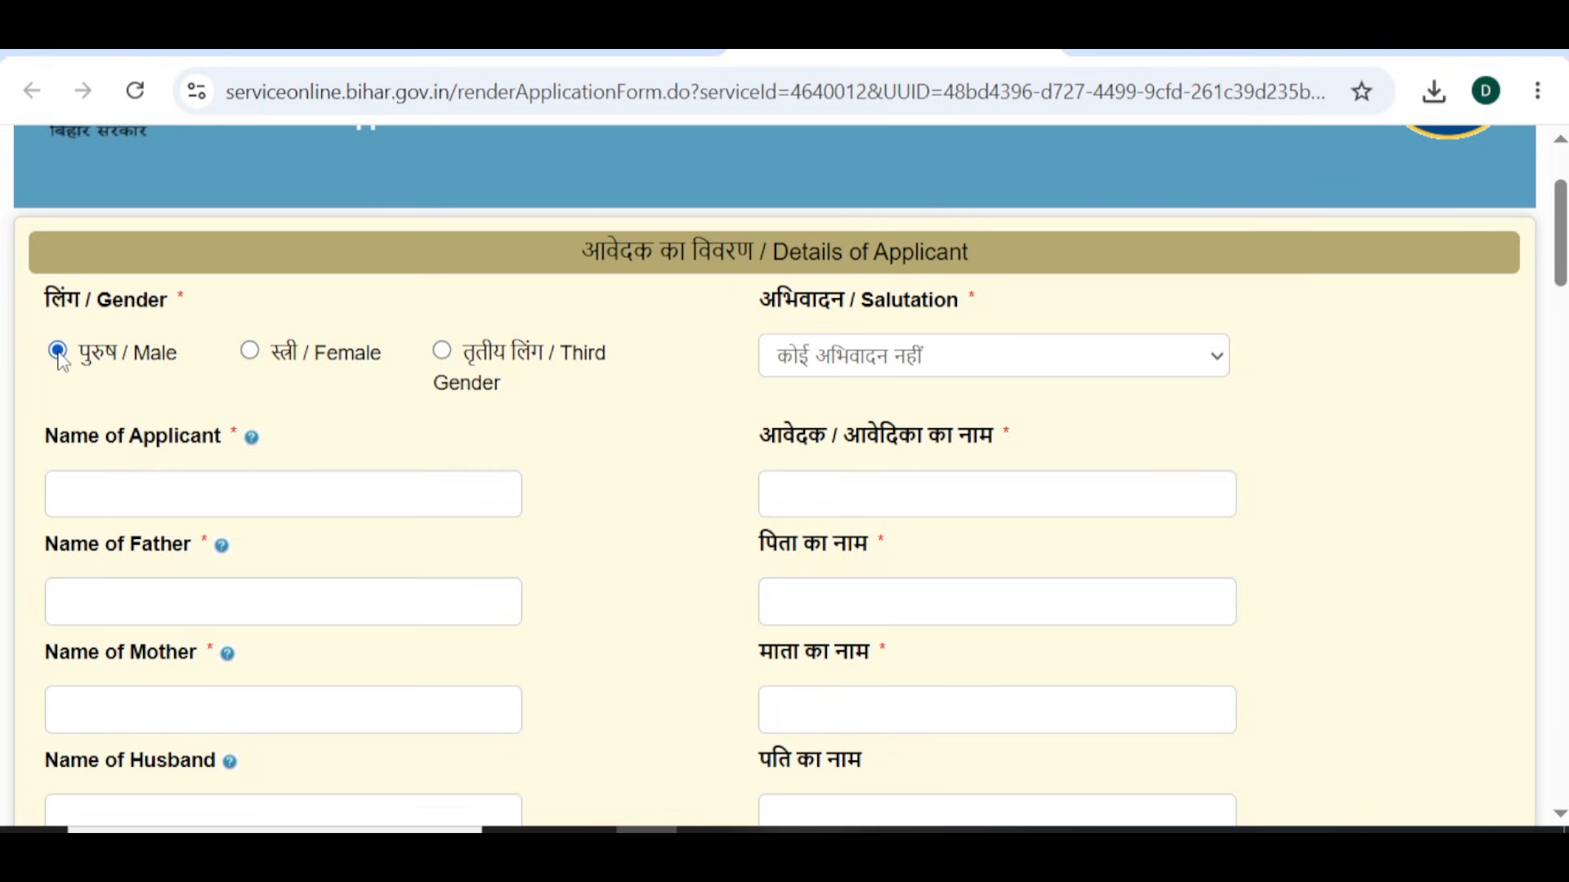
{"action": "left_click", "coordinate": [967, 355]}
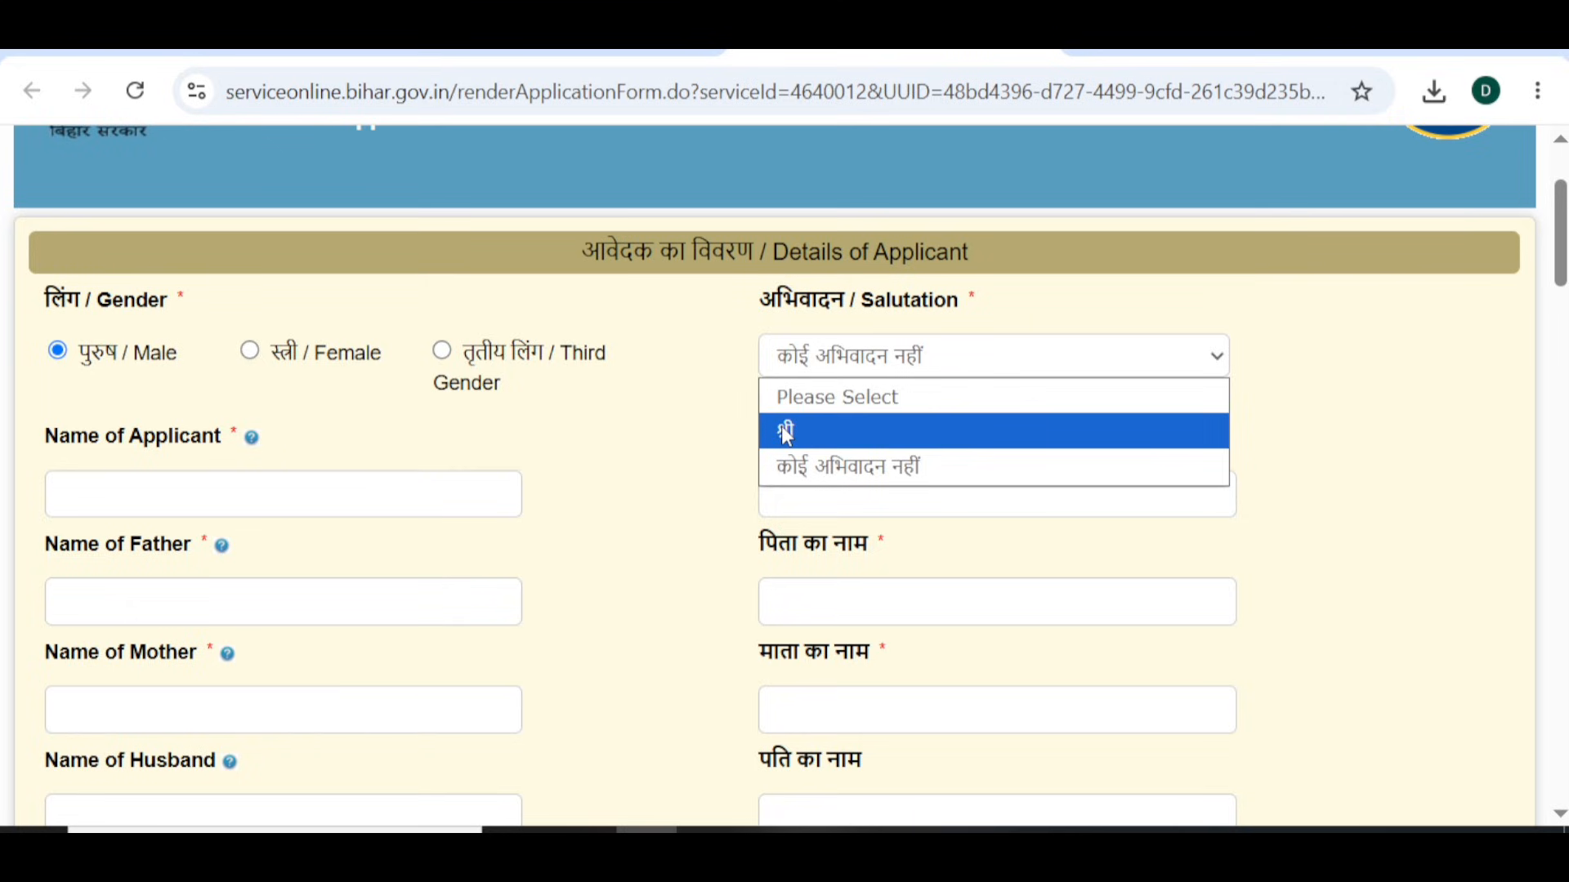
{"action": "left_click", "coordinate": [795, 469]}
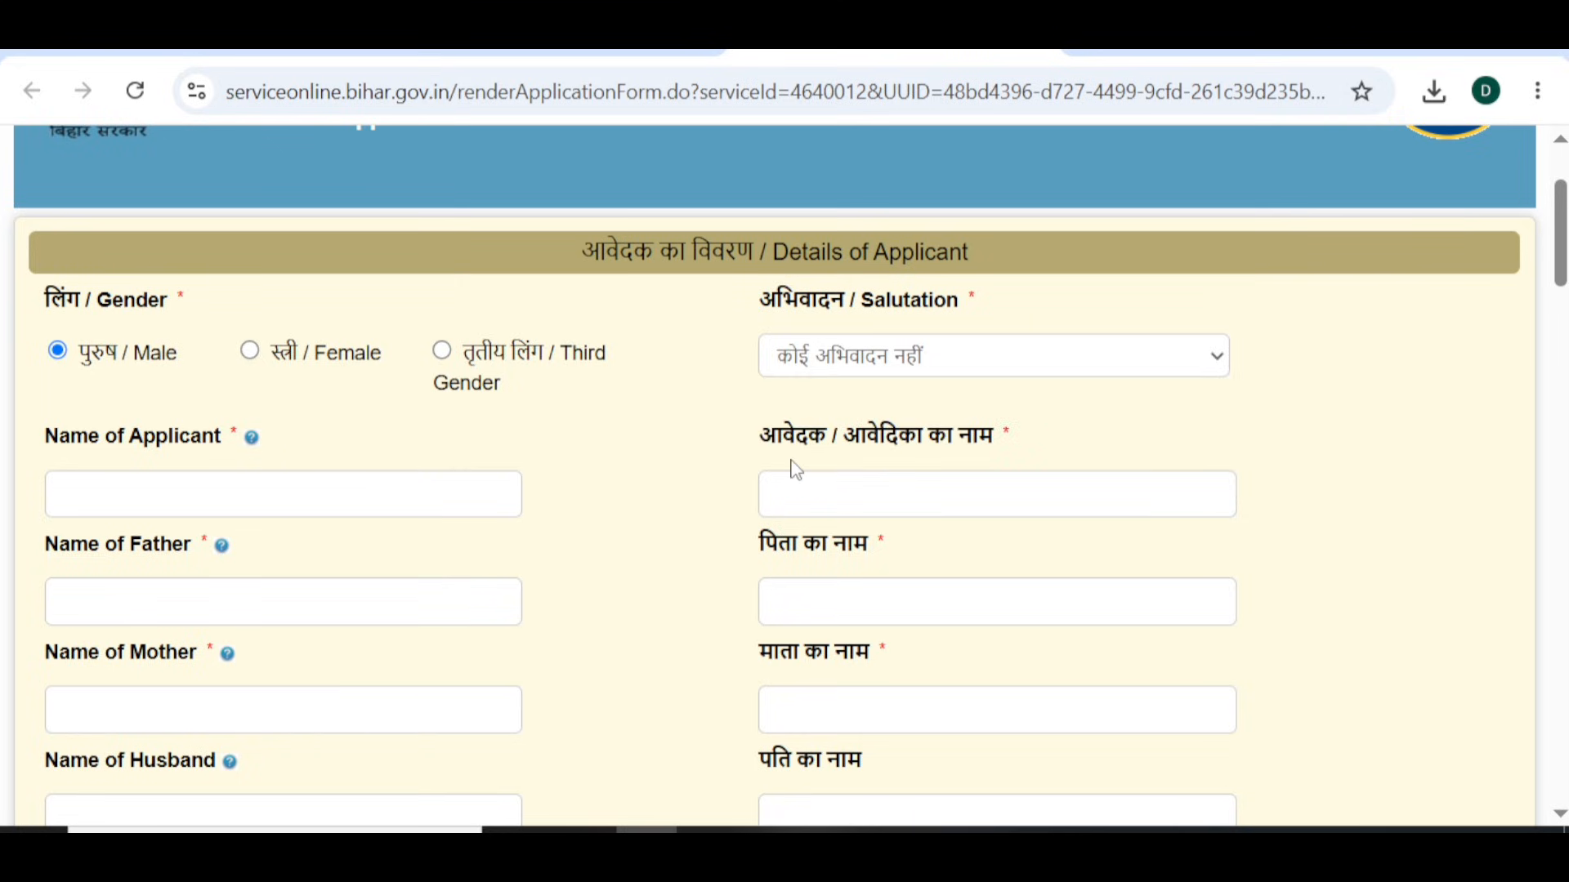
- Enter the applicant's full name and confirm its Hindi transliteration
{"action": "left_click", "coordinate": [252, 500]}
{"action": "key", "text": "Tab"}
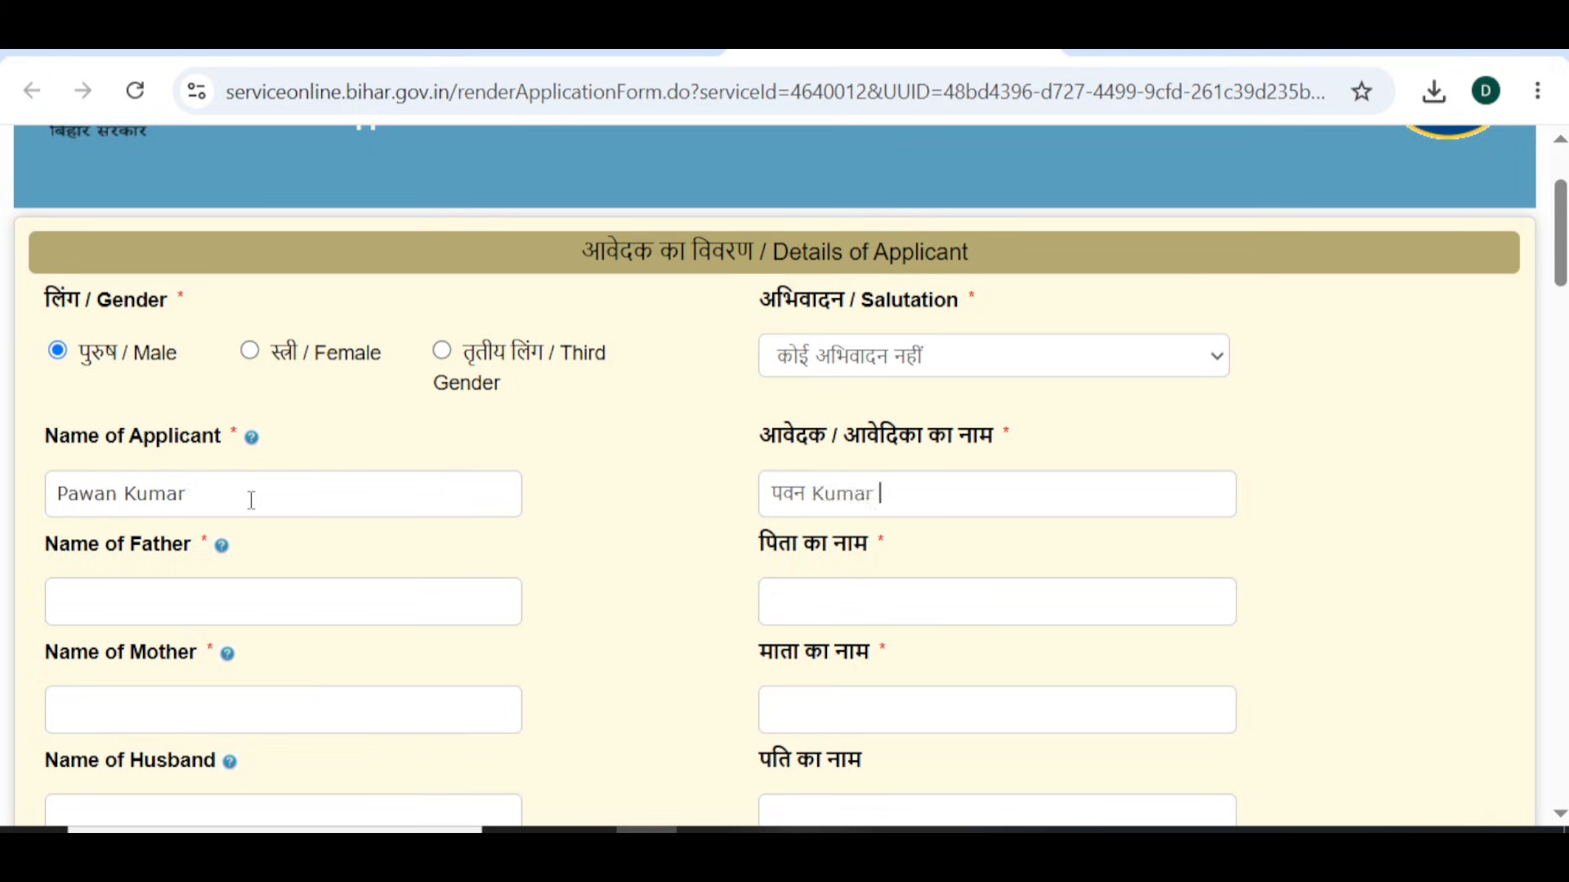
{"action": "left_click", "coordinate": [252, 500]}
{"action": "left_click", "coordinate": [210, 613]}
- Enter the mother's name and correct the trailing letters of its Hindi spelling
{"action": "scroll", "coordinate": [167, 615], "scroll_direction": "down", "scroll_amount": 1}
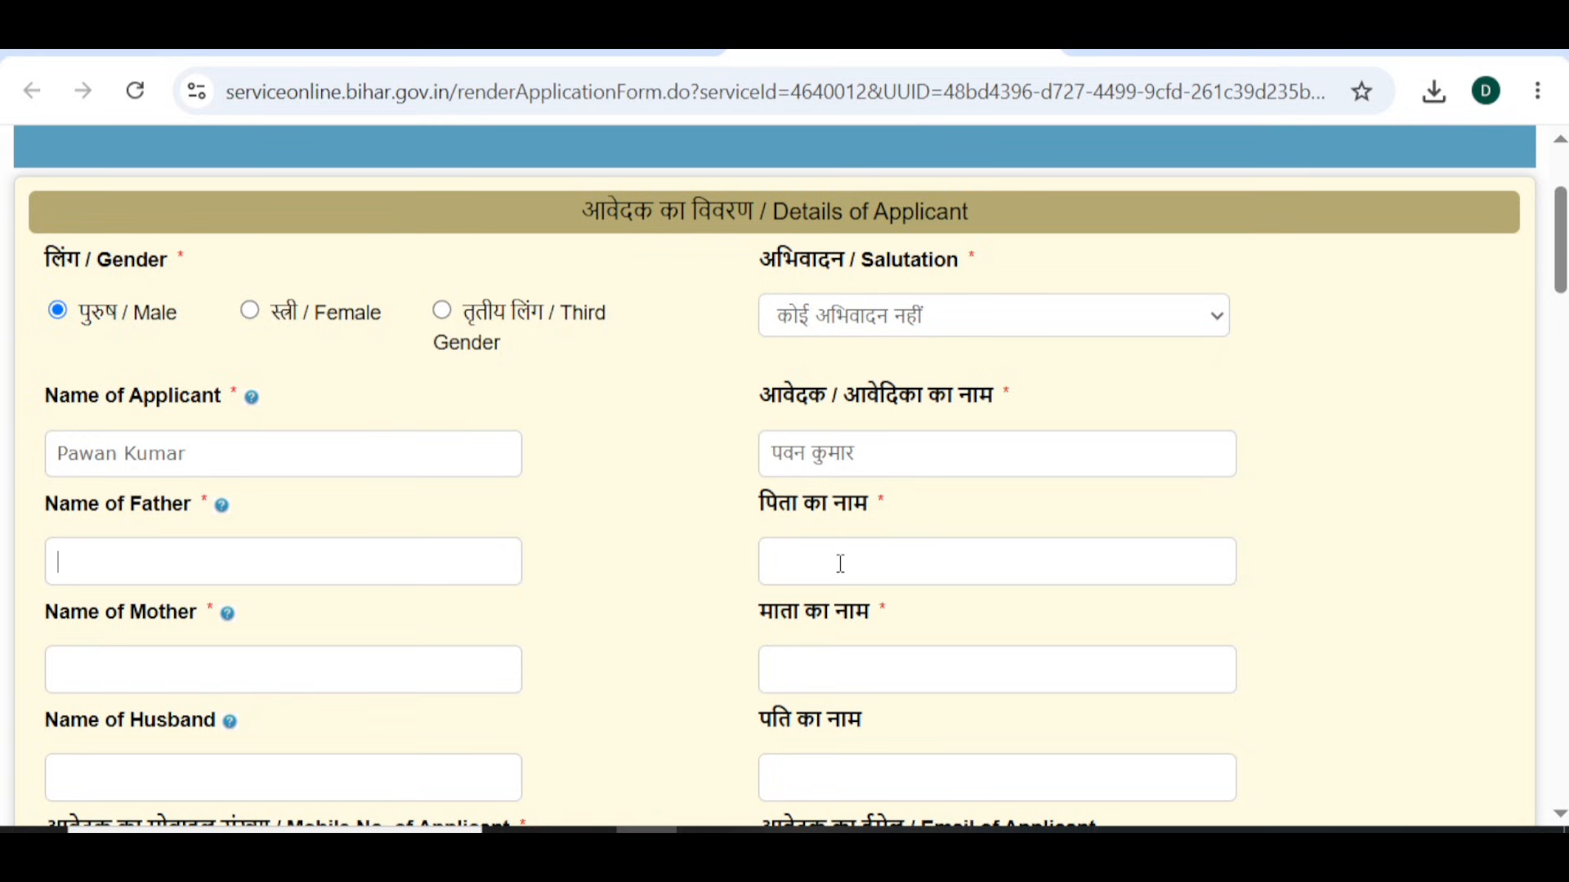
{"action": "left_click", "coordinate": [306, 680]}
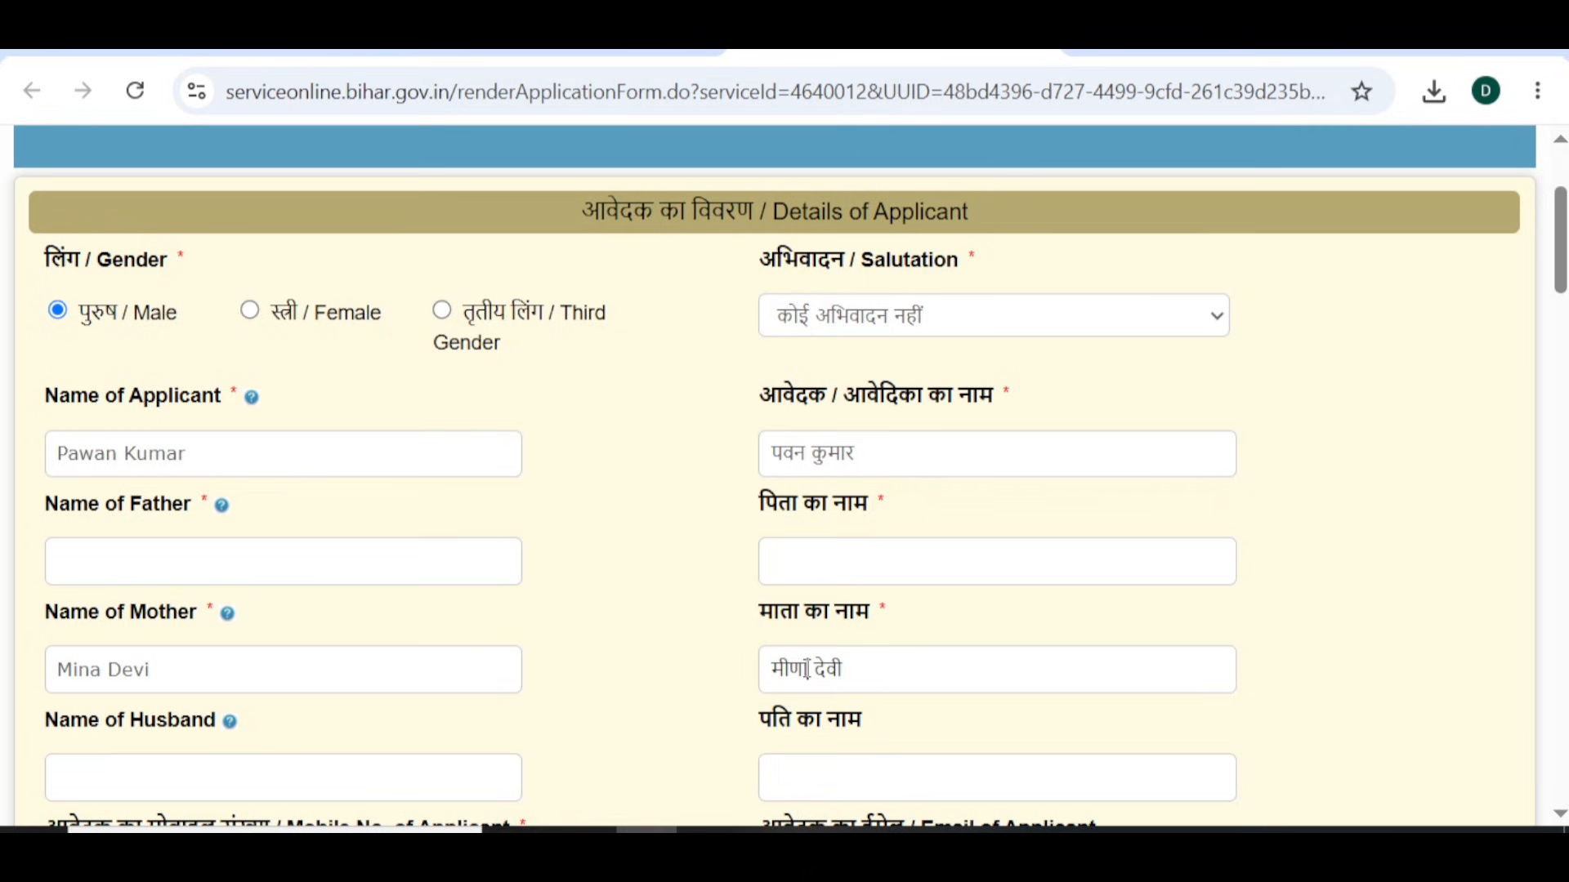
{"action": "left_click", "coordinate": [807, 670]}
{"action": "key", "text": "BackSpace"}
{"action": "key", "text": "BackSpace"}
{"action": "type", "text": "naa"}
{"action": "key", "text": "Return"}
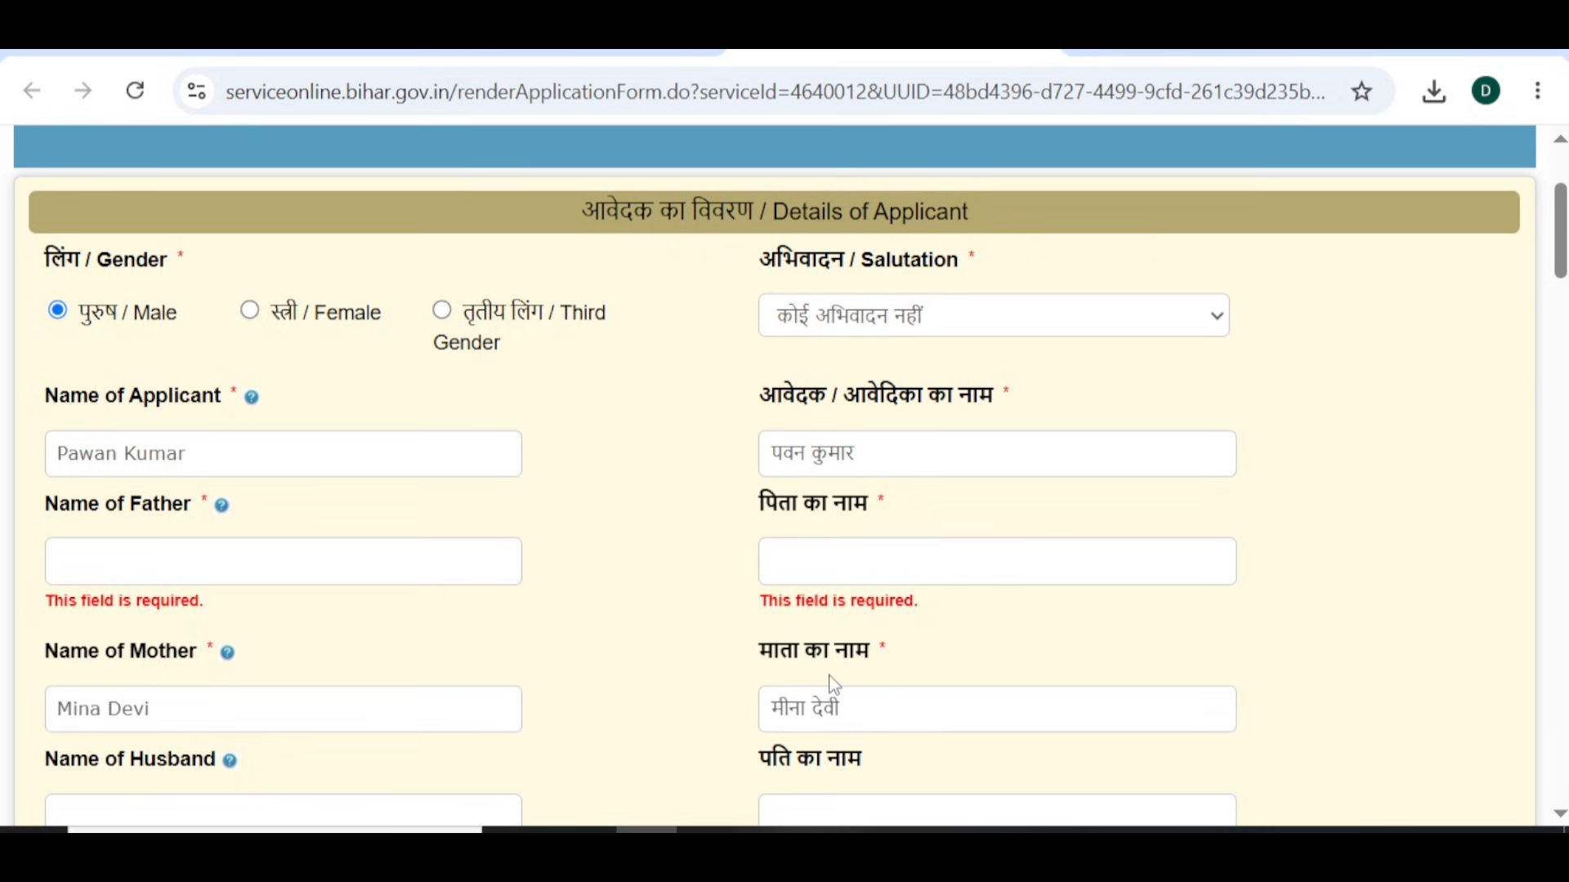
{"action": "scroll", "coordinate": [834, 685], "scroll_direction": "down", "scroll_amount": 2}
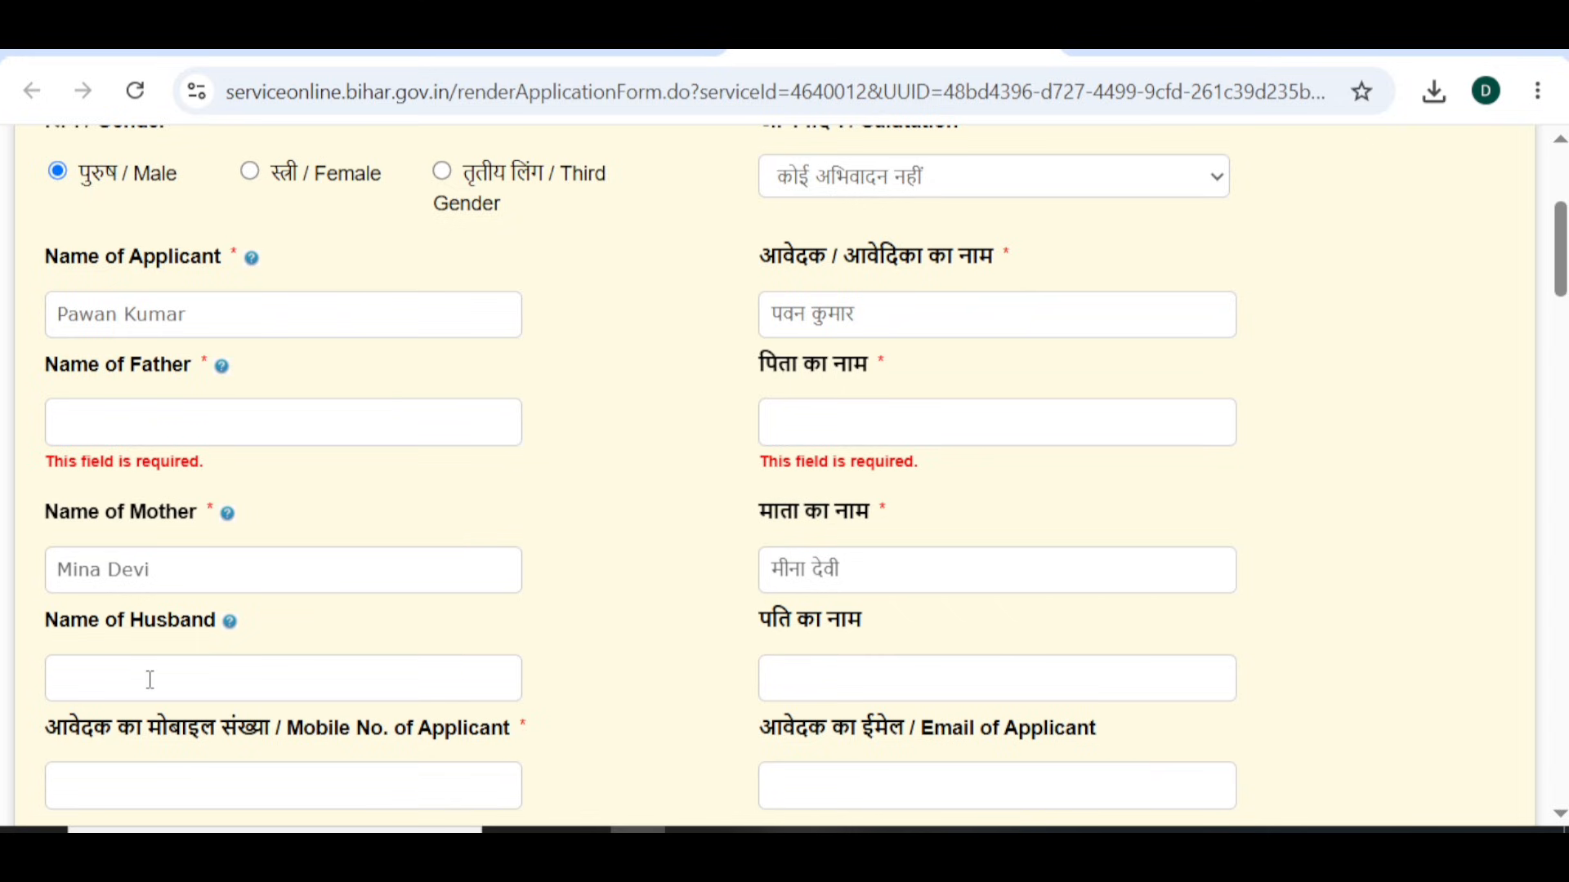
{"action": "scroll", "coordinate": [149, 678], "scroll_direction": "down", "scroll_amount": 3}
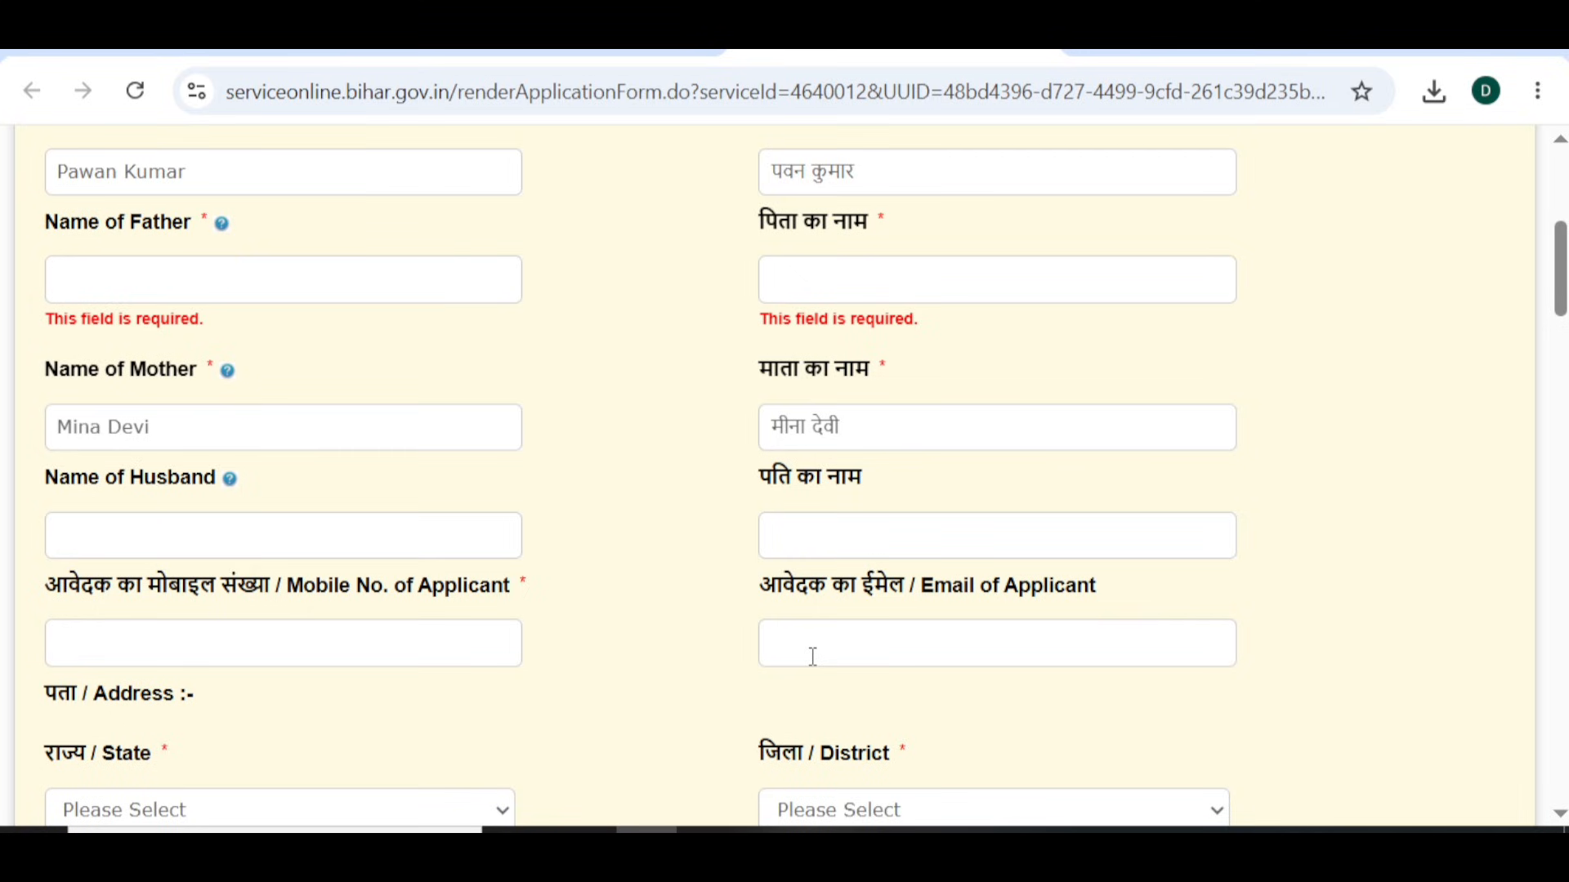
{"action": "scroll", "coordinate": [183, 687], "scroll_direction": "down", "scroll_amount": 3}
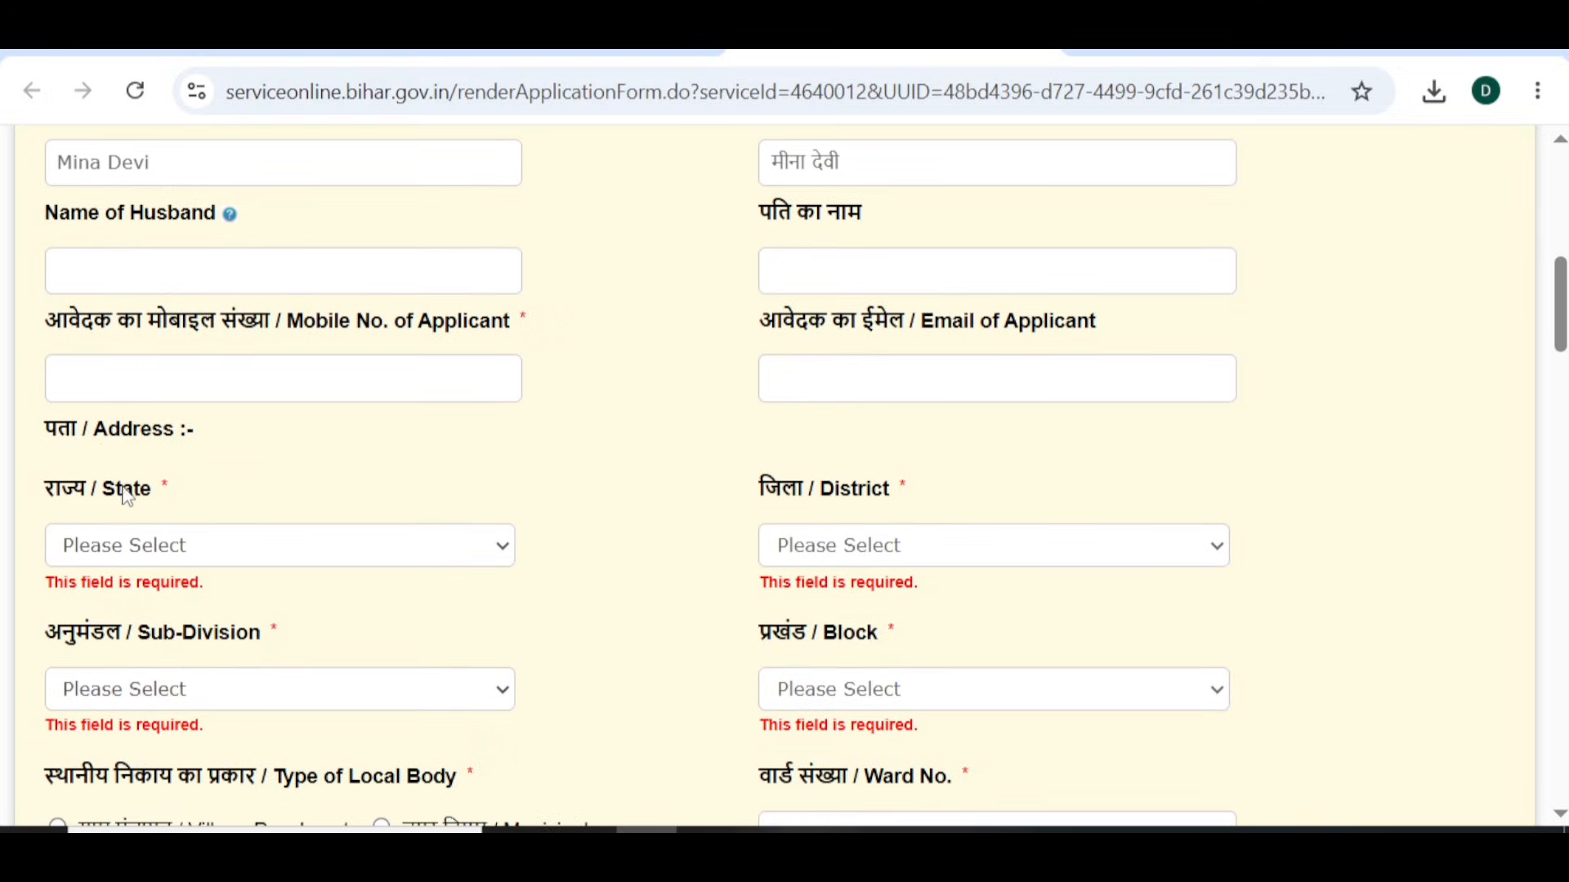
- Set the address state to BIHAR and the district to SIWAN
{"action": "left_click", "coordinate": [96, 554]}
{"action": "left_click", "coordinate": [93, 620]}
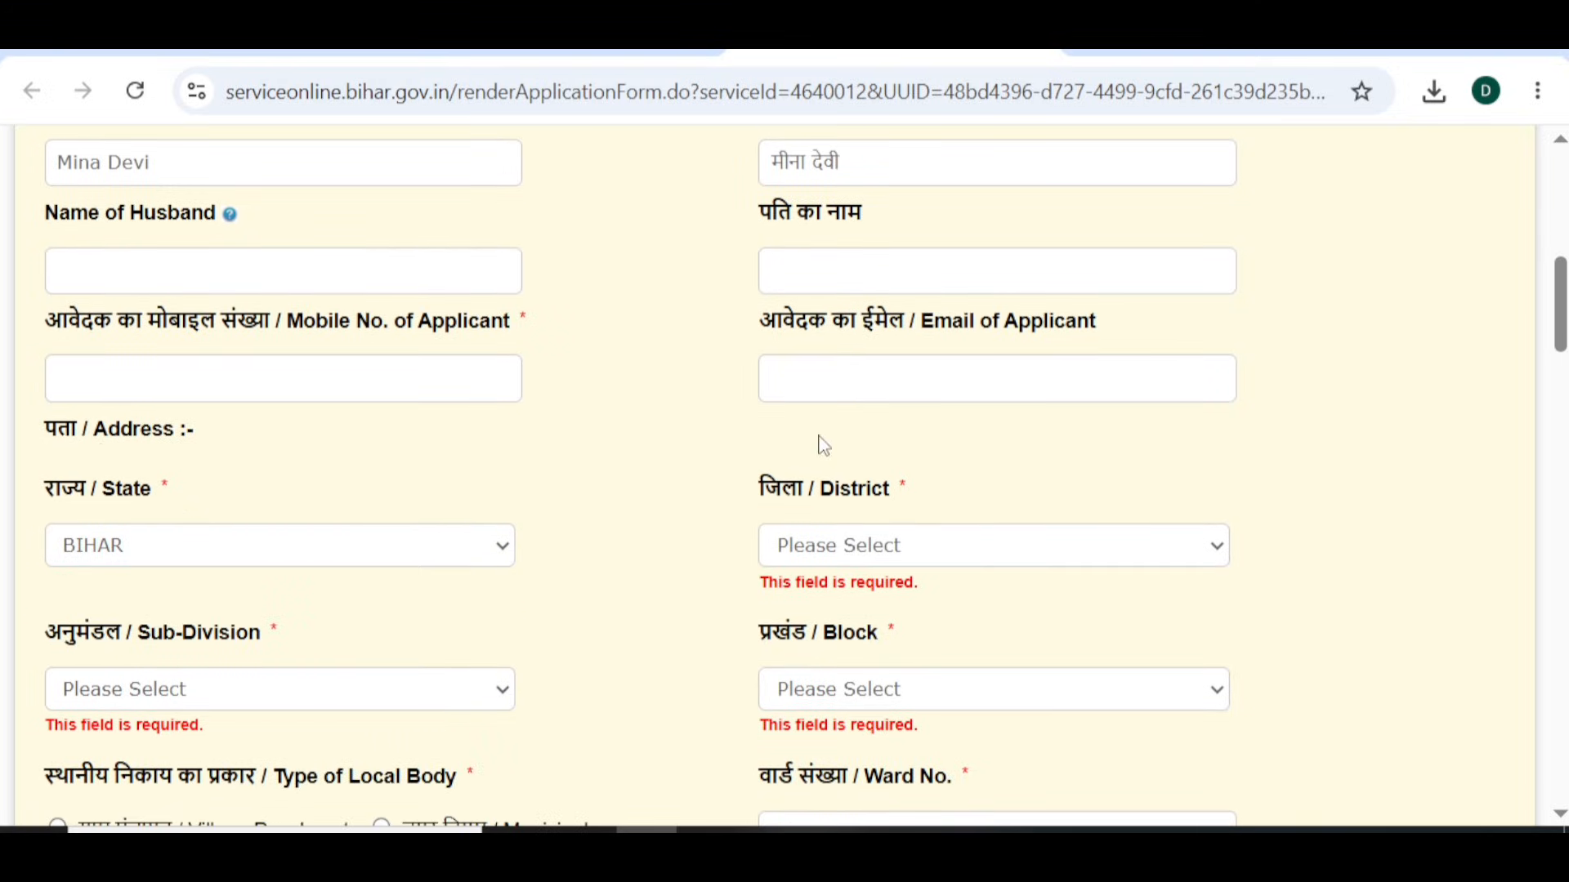
{"action": "left_click", "coordinate": [874, 550]}
{"action": "scroll", "coordinate": [841, 392], "scroll_direction": "down", "scroll_amount": 5}
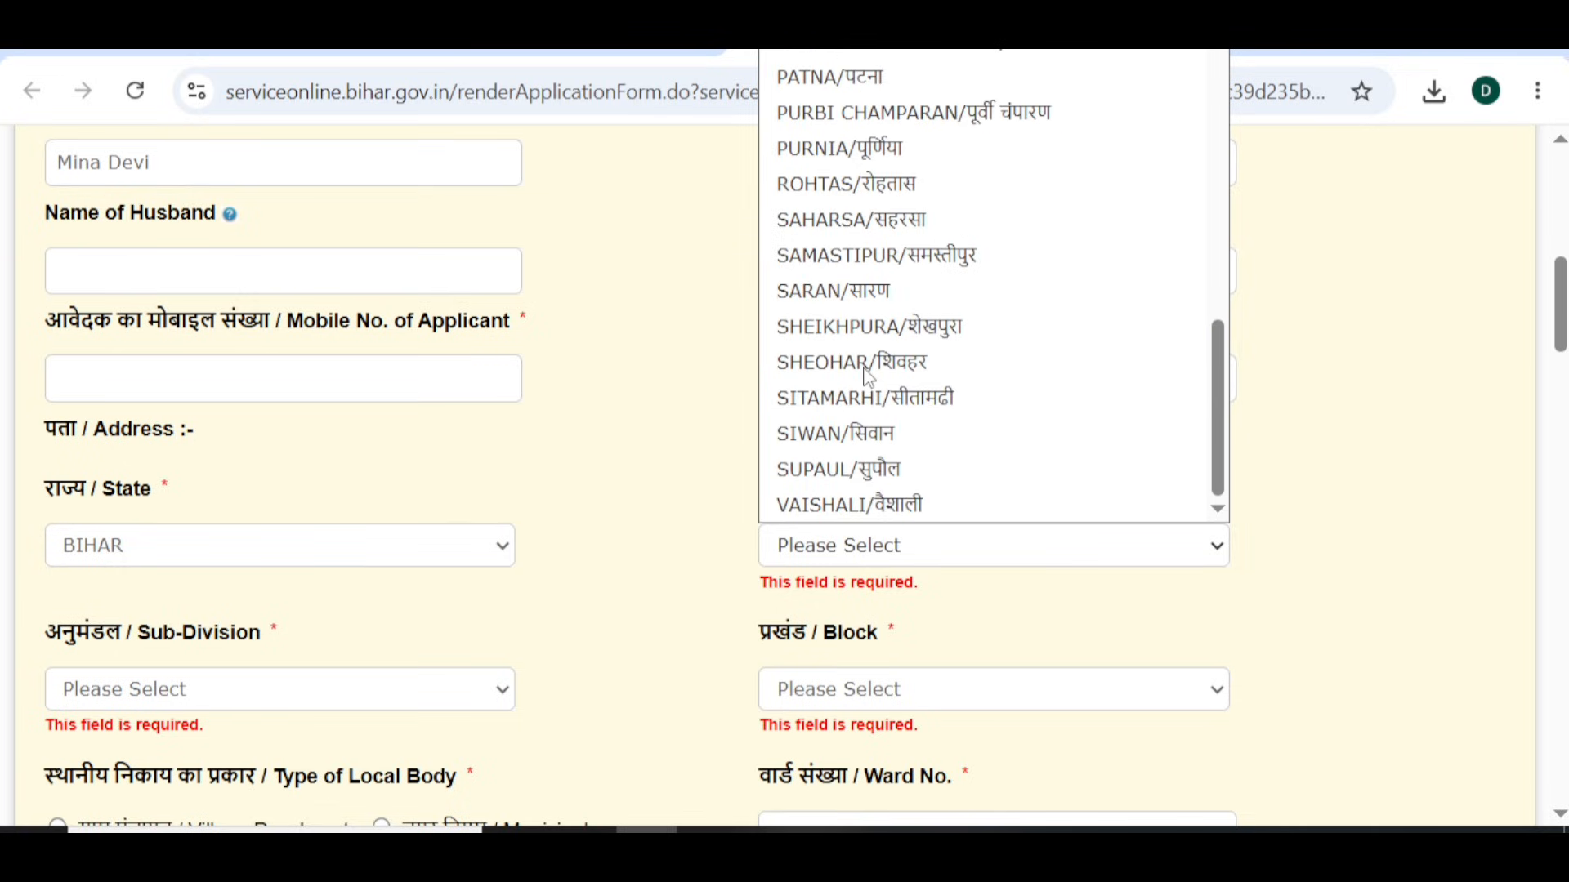
{"action": "left_click", "coordinate": [840, 449]}
{"action": "scroll", "coordinate": [687, 571], "scroll_direction": "down", "scroll_amount": 2}
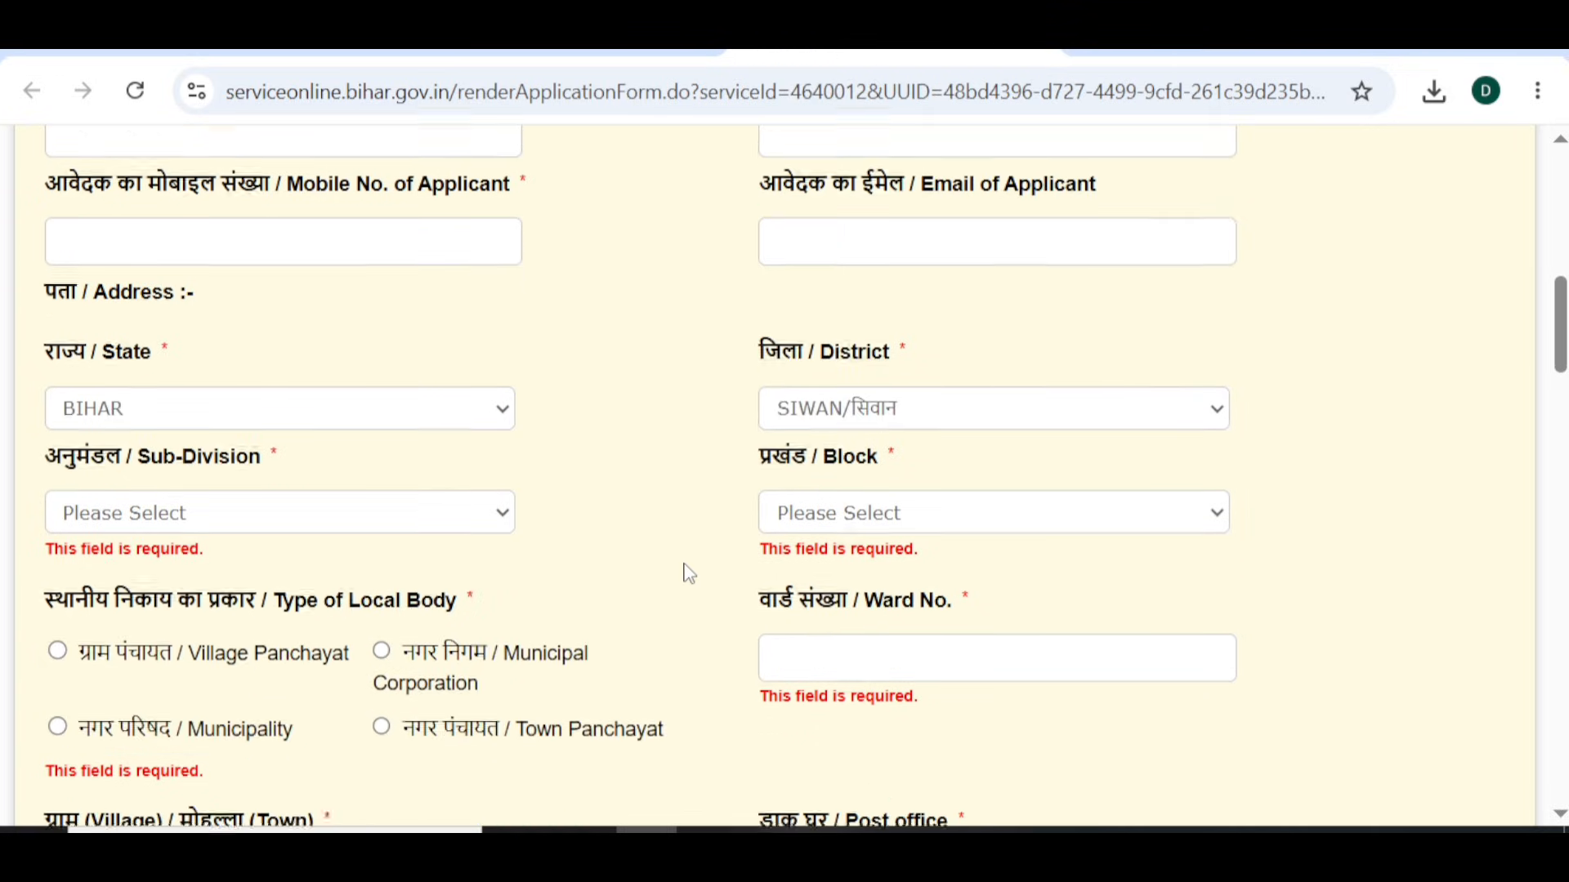
- Choose sub-division SIWAN SADAR and block DARAULI
{"action": "left_click", "coordinate": [438, 512]}
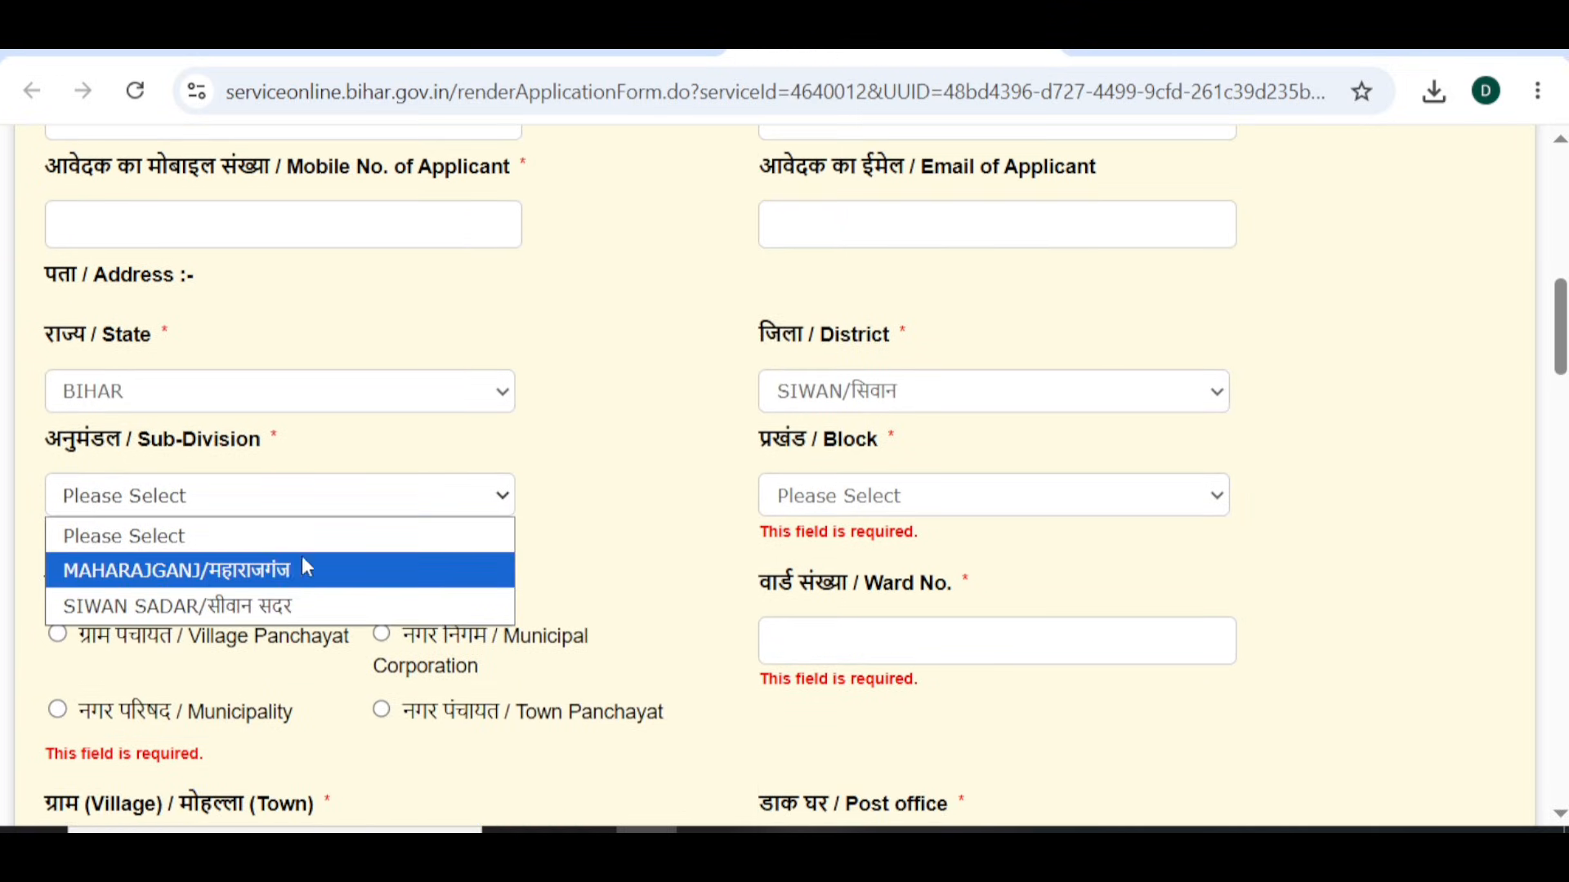
{"action": "left_click", "coordinate": [273, 603]}
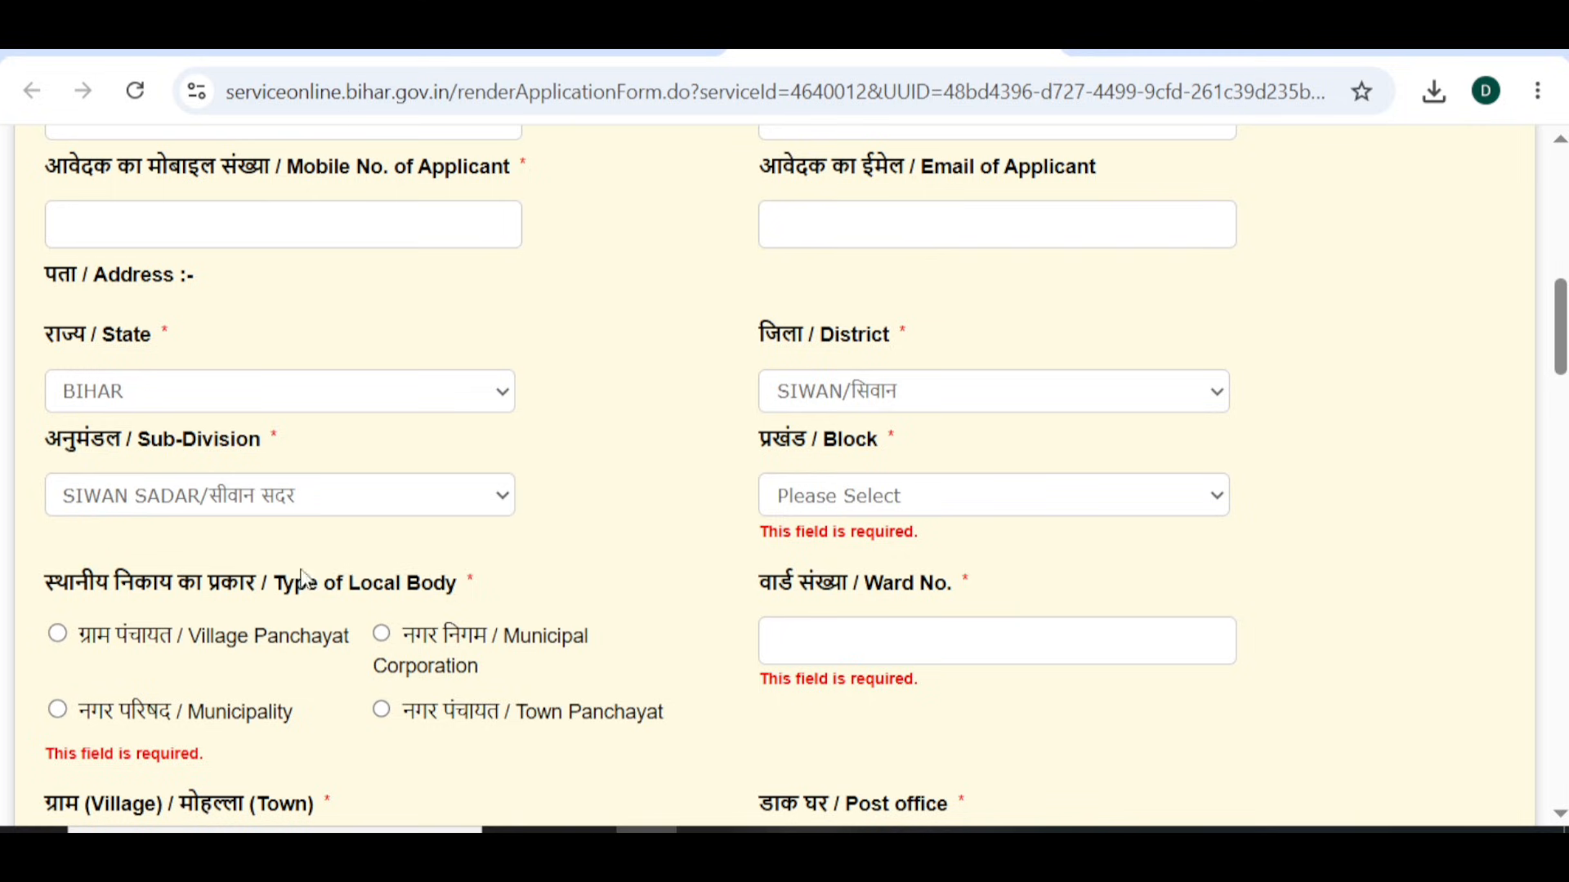
{"action": "left_click", "coordinate": [885, 502]}
{"action": "scroll", "coordinate": [891, 238], "scroll_direction": "down", "scroll_amount": 1}
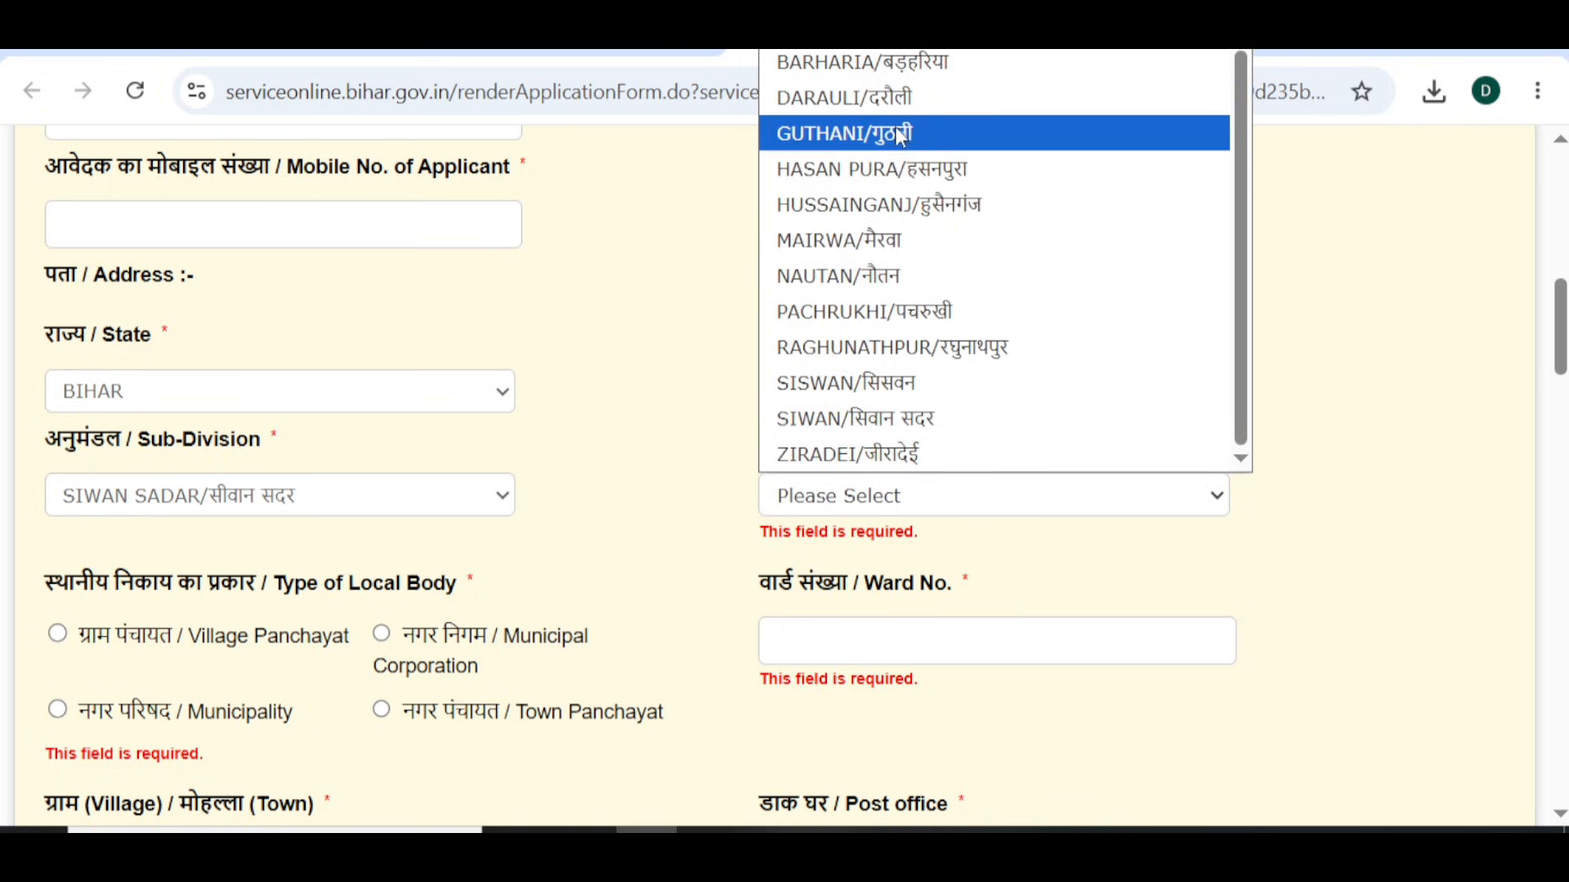
{"action": "left_click", "coordinate": [891, 87]}
{"action": "scroll", "coordinate": [650, 498], "scroll_direction": "down", "scroll_amount": 1}
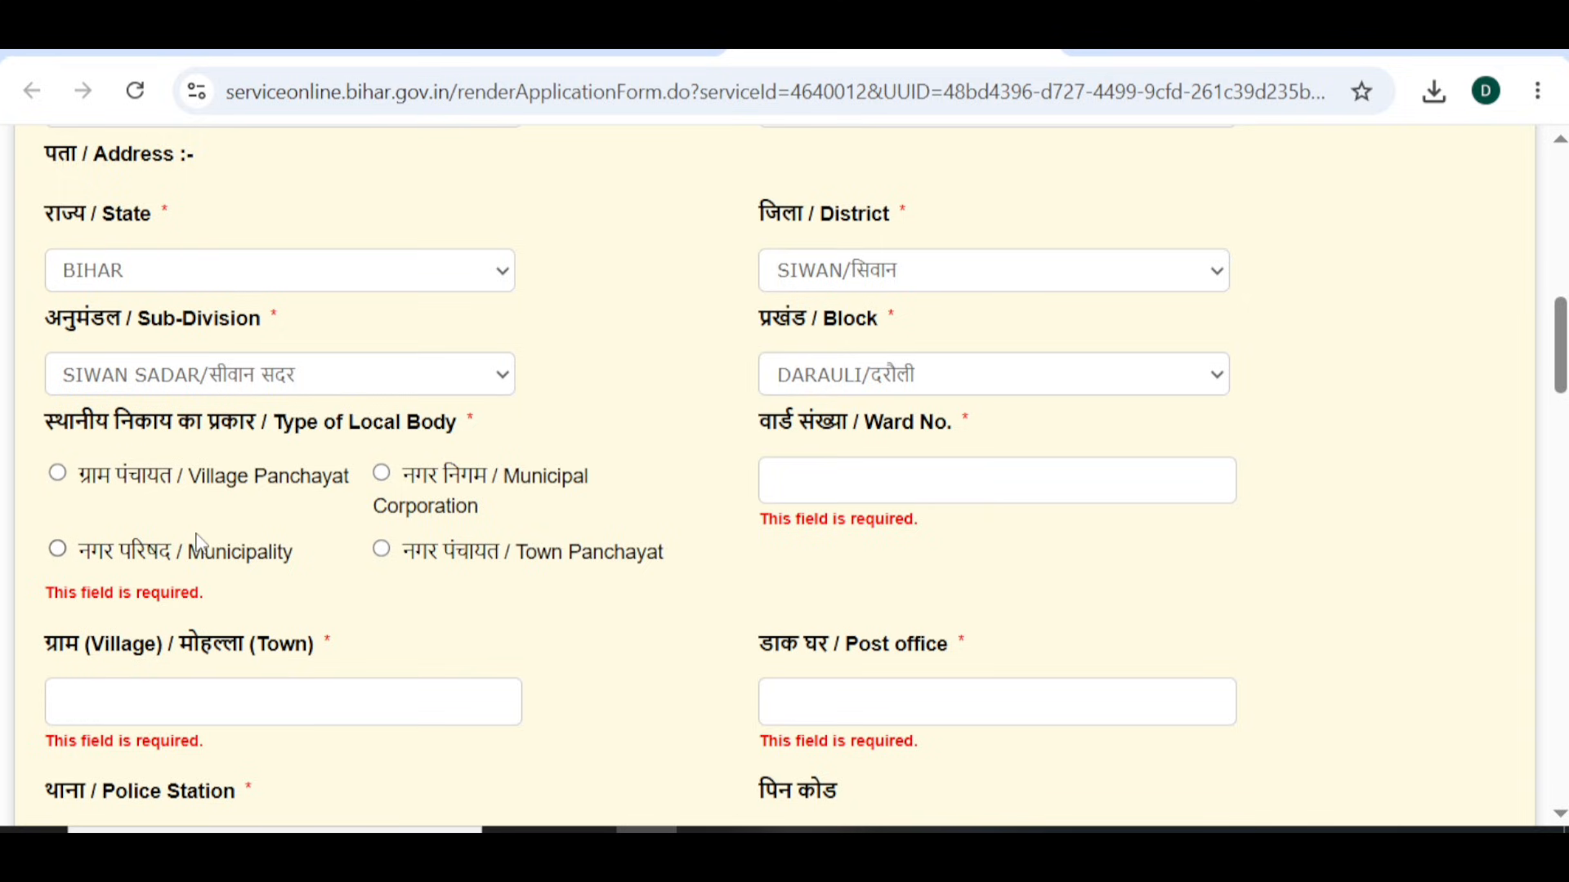
- Make the local body a Village Panchayat with ward 02, panchayat KRISHNAPALI and village दोने
{"action": "left_click", "coordinate": [58, 474]}
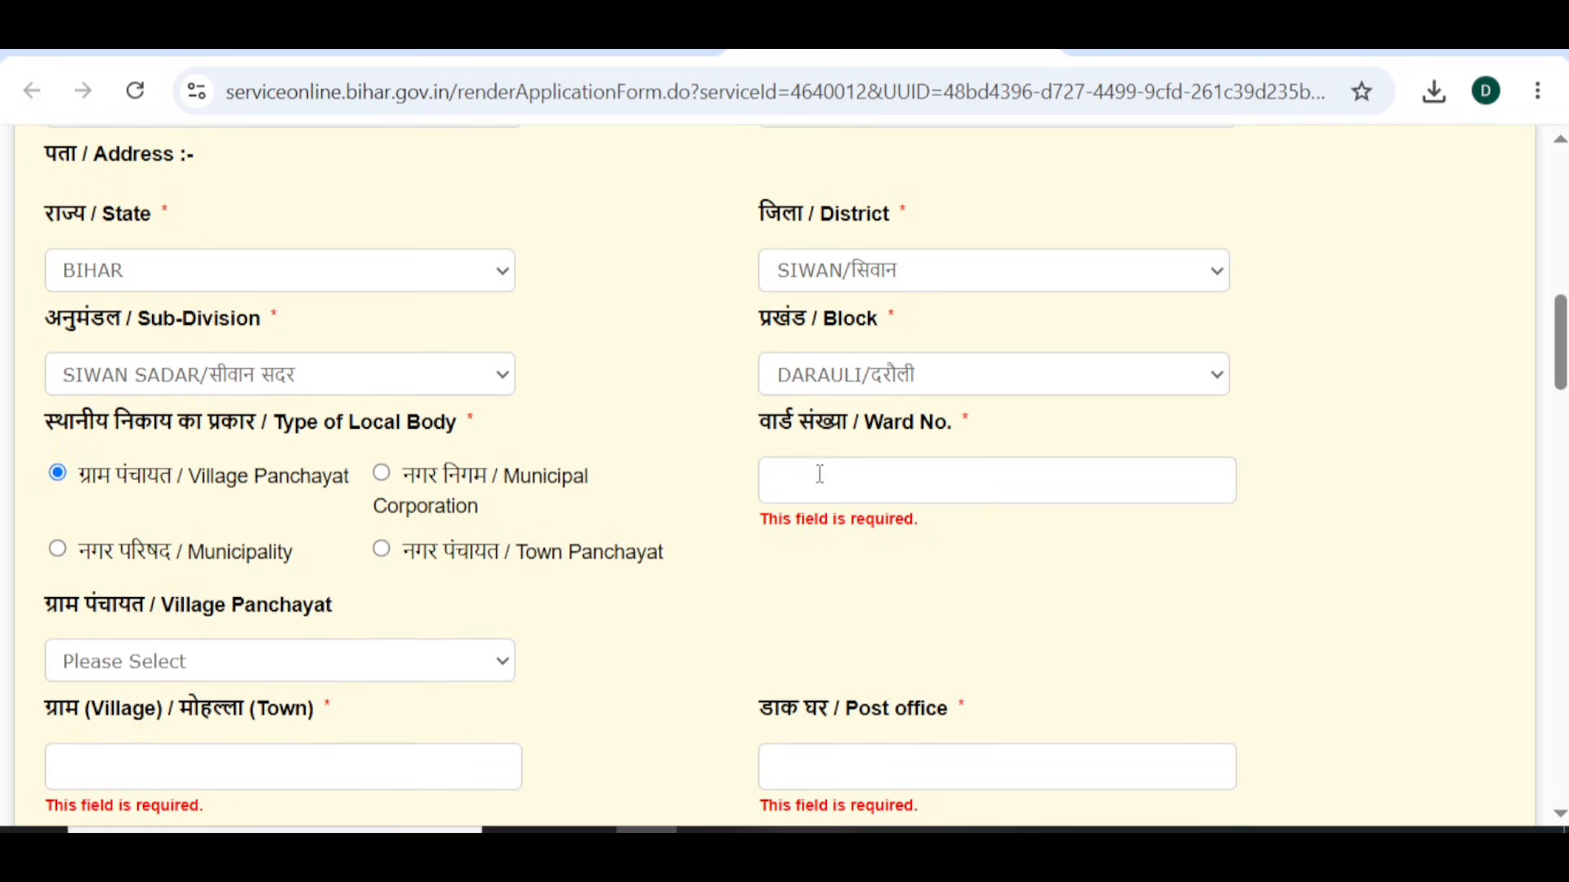
{"action": "type", "text": "02"}
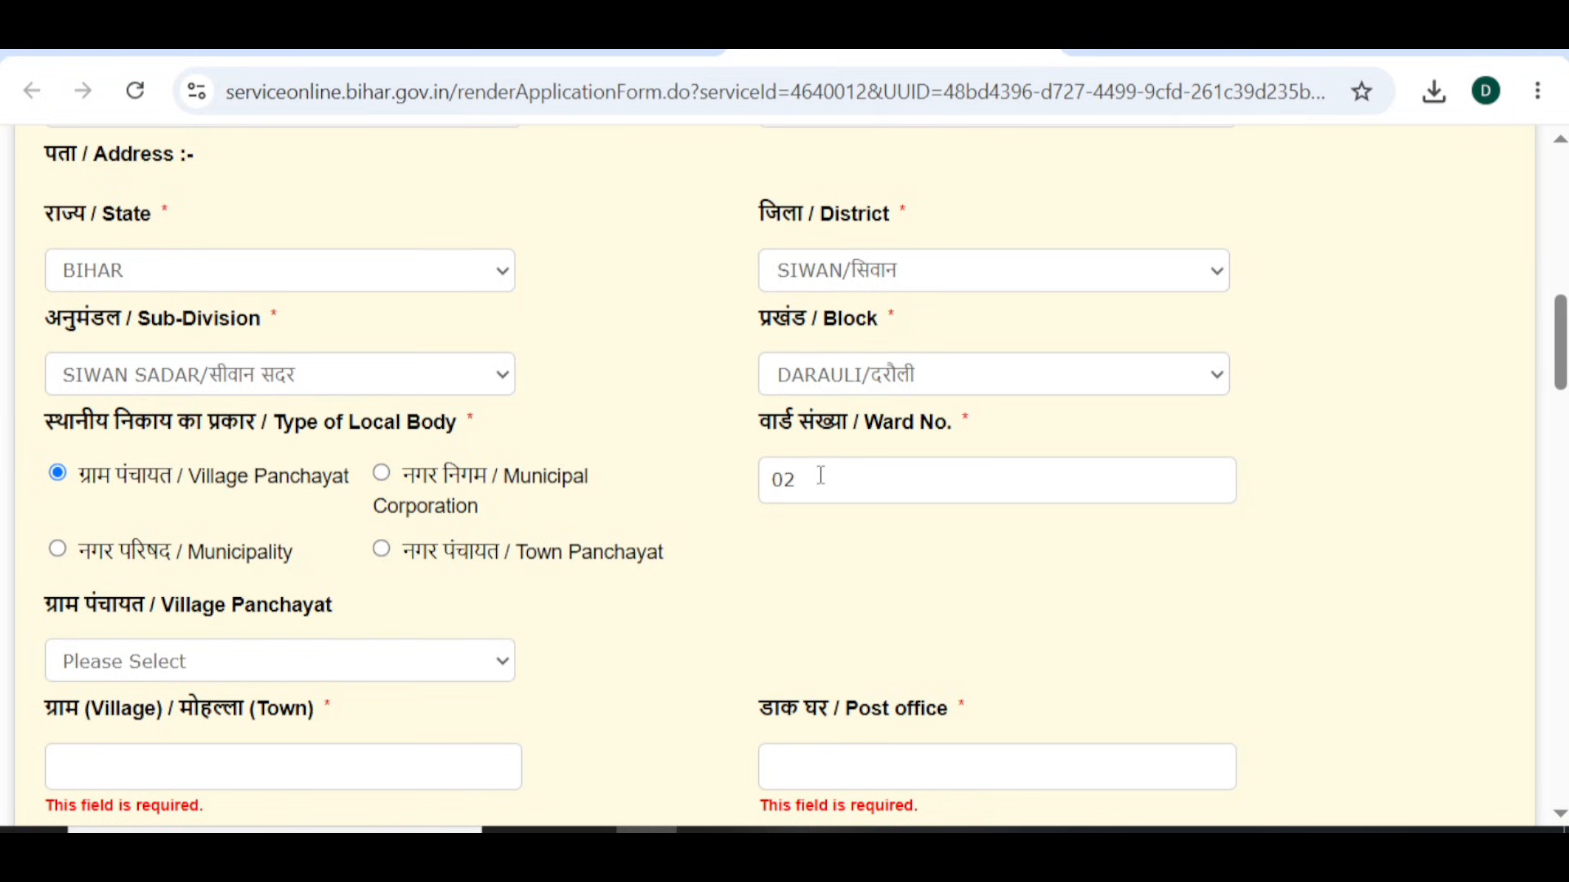
{"action": "scroll", "coordinate": [821, 475], "scroll_direction": "down", "scroll_amount": 2}
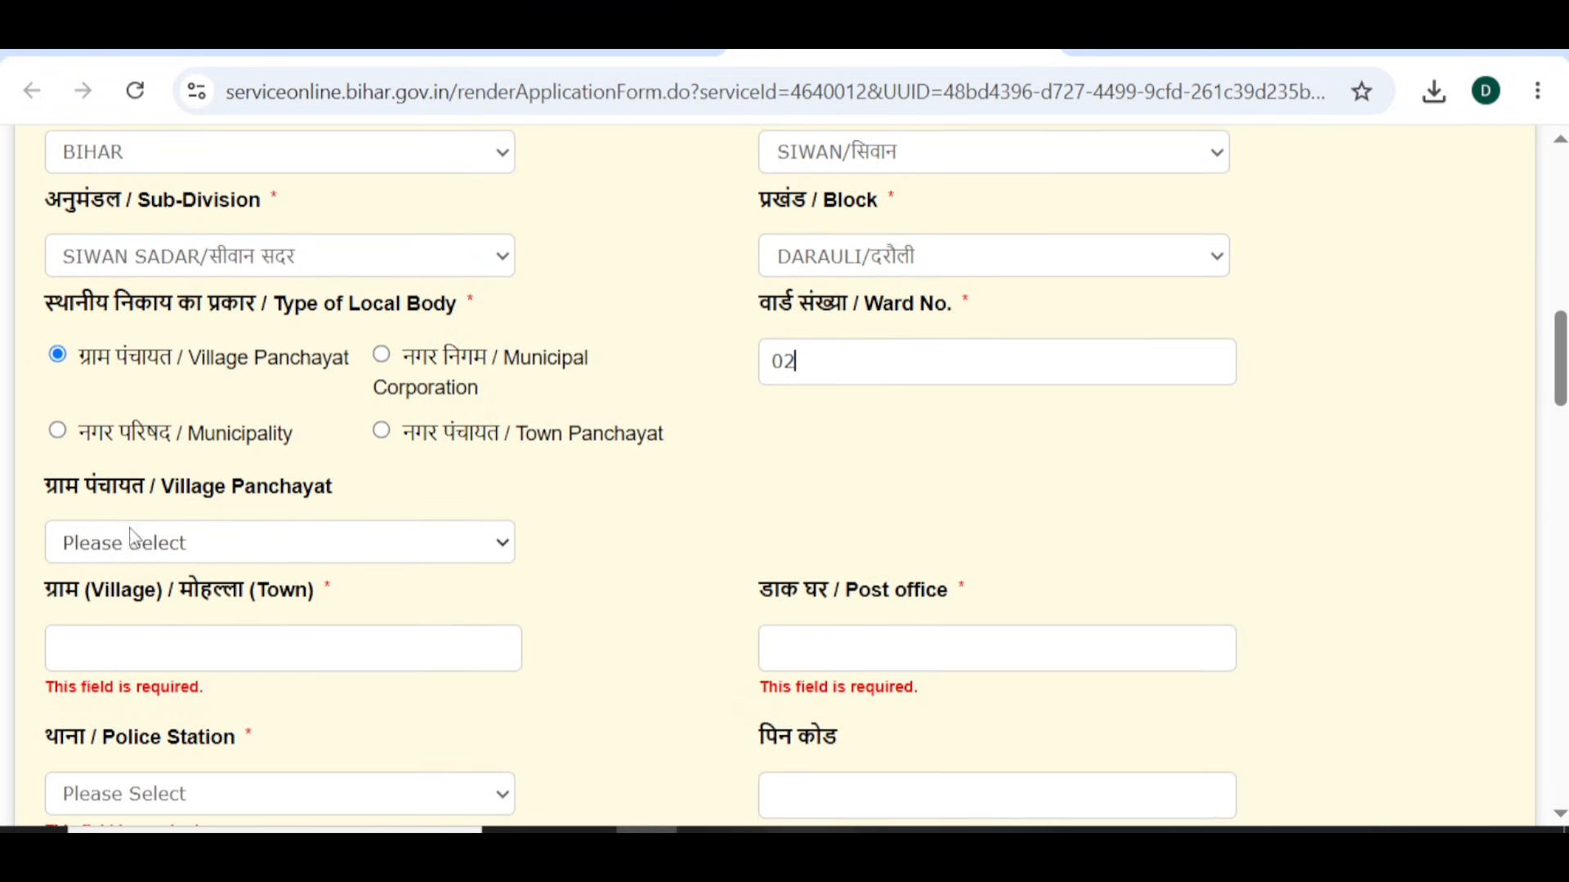
{"action": "left_click", "coordinate": [174, 547]}
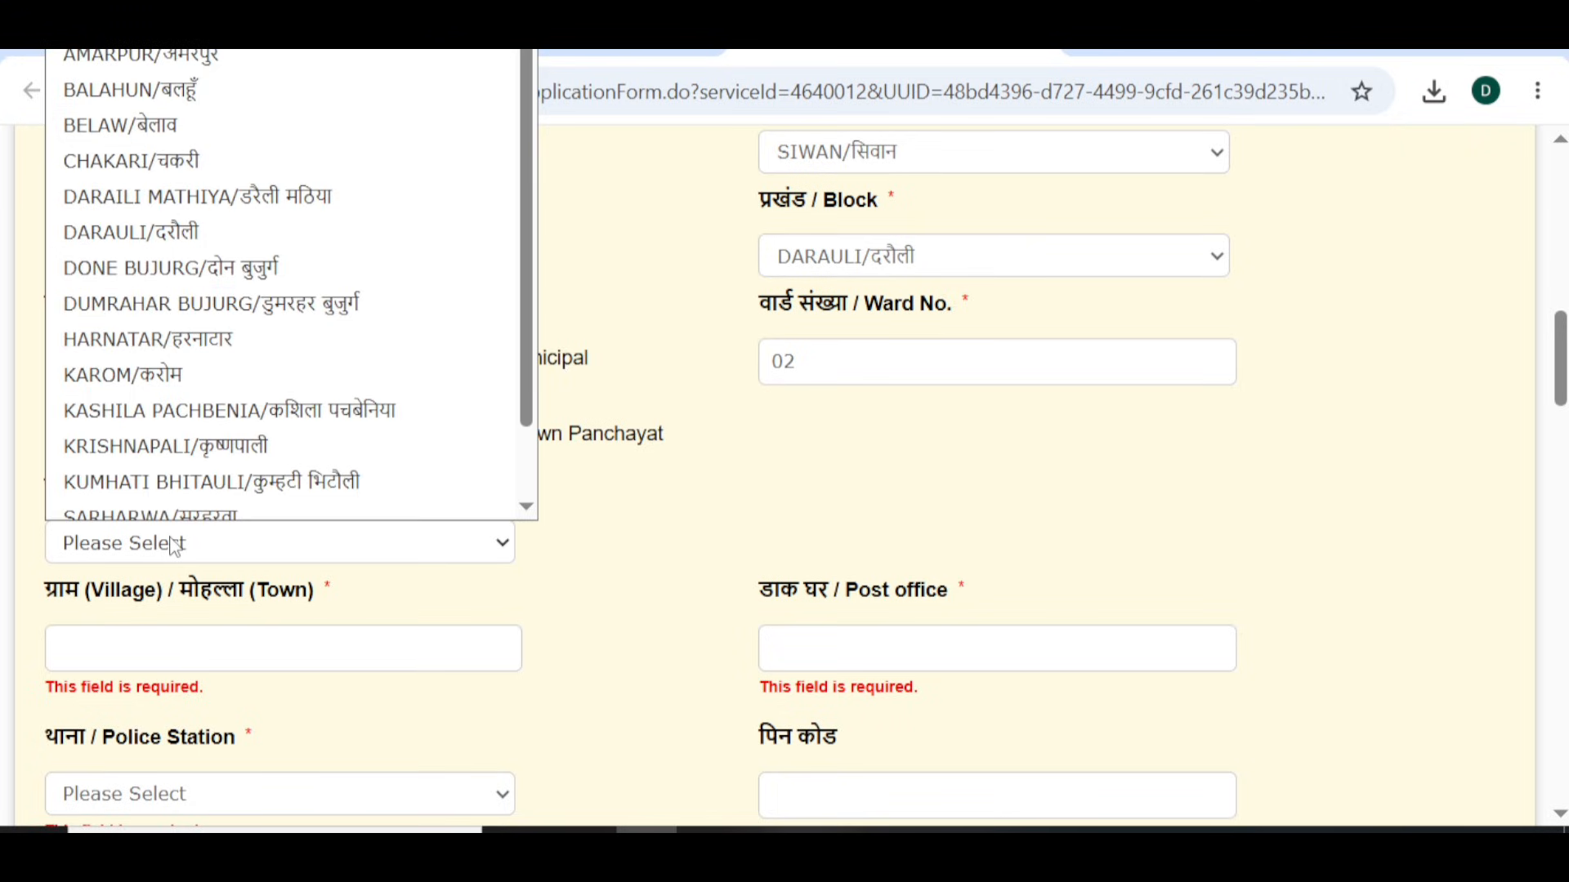
{"action": "scroll", "coordinate": [269, 250], "scroll_direction": "down", "scroll_amount": 1}
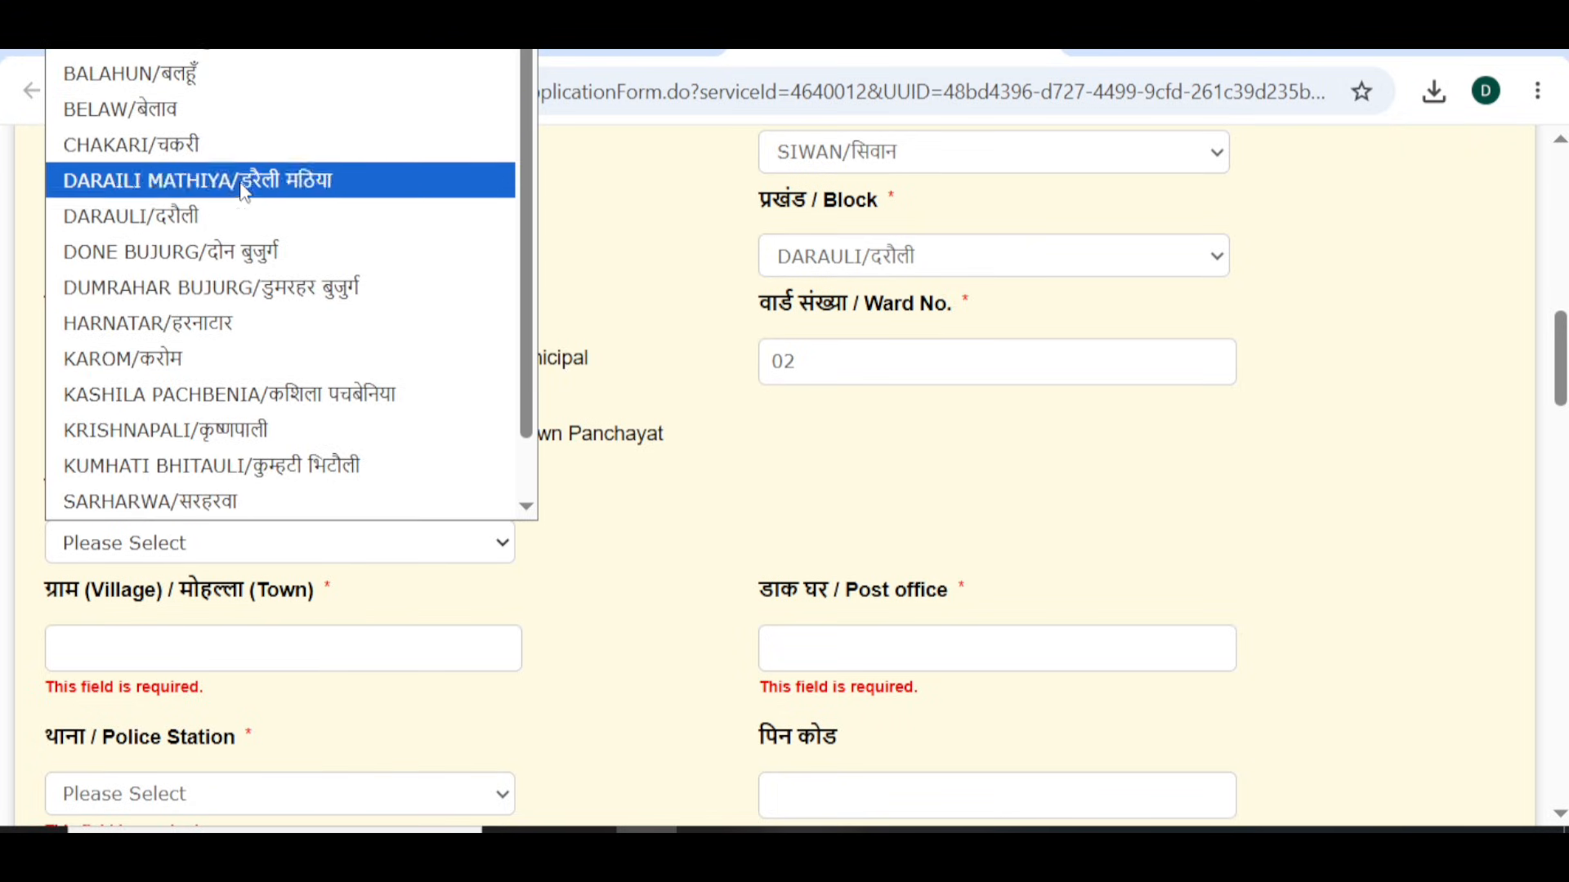
{"action": "left_click", "coordinate": [157, 430]}
{"action": "scroll", "coordinate": [158, 438], "scroll_direction": "down", "scroll_amount": 2}
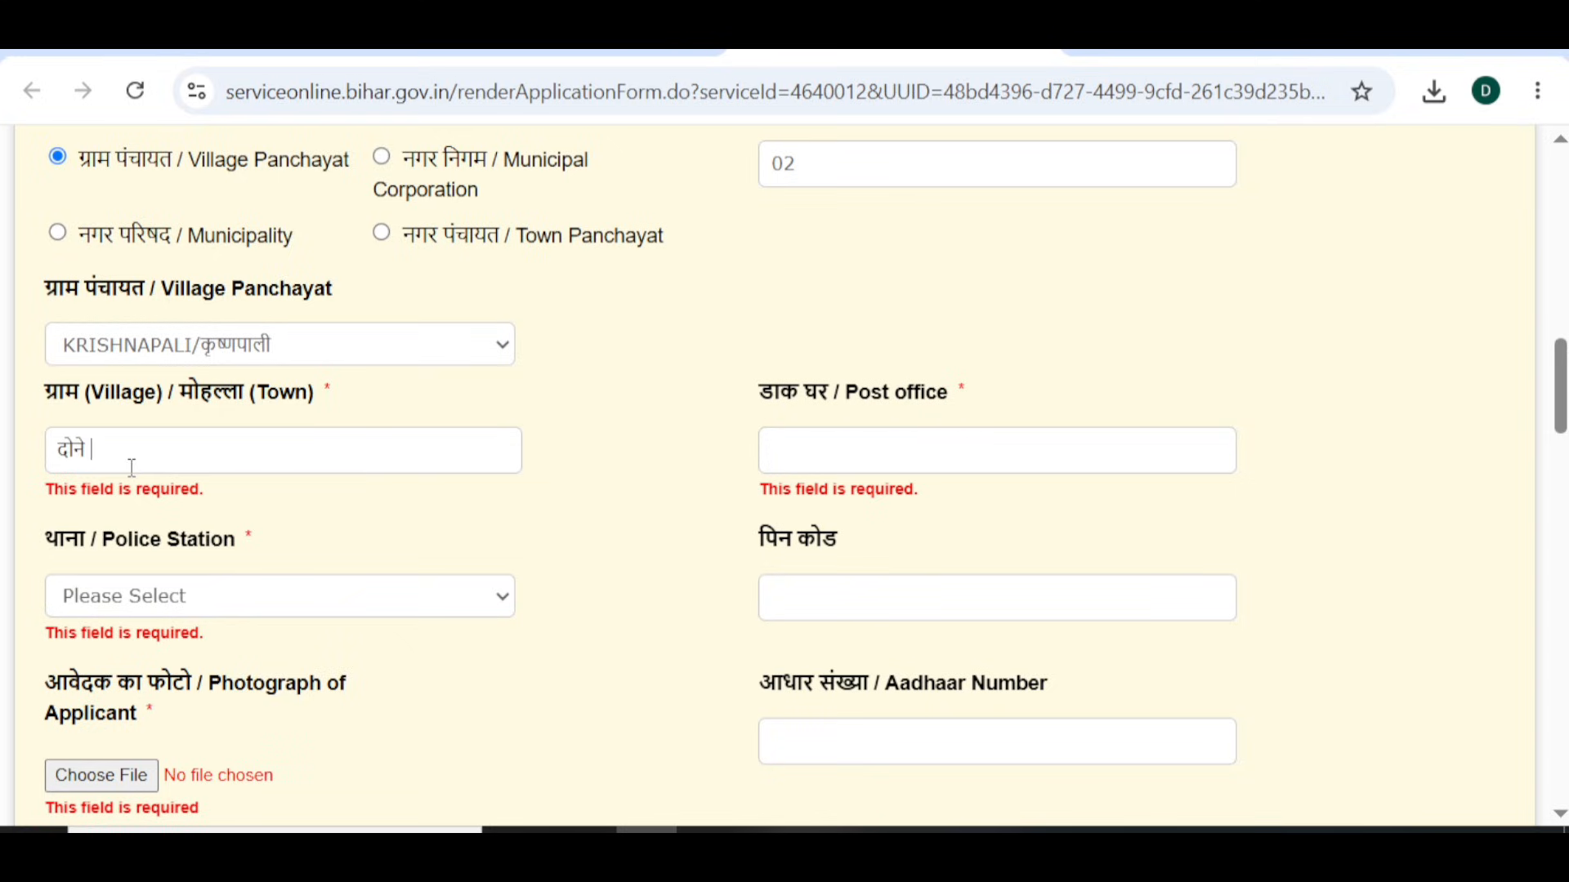
{"action": "left_click", "coordinate": [841, 469]}
- Set the police station to Darauli, replacing the initially chosen Guthani
{"action": "left_click", "coordinate": [212, 602]}
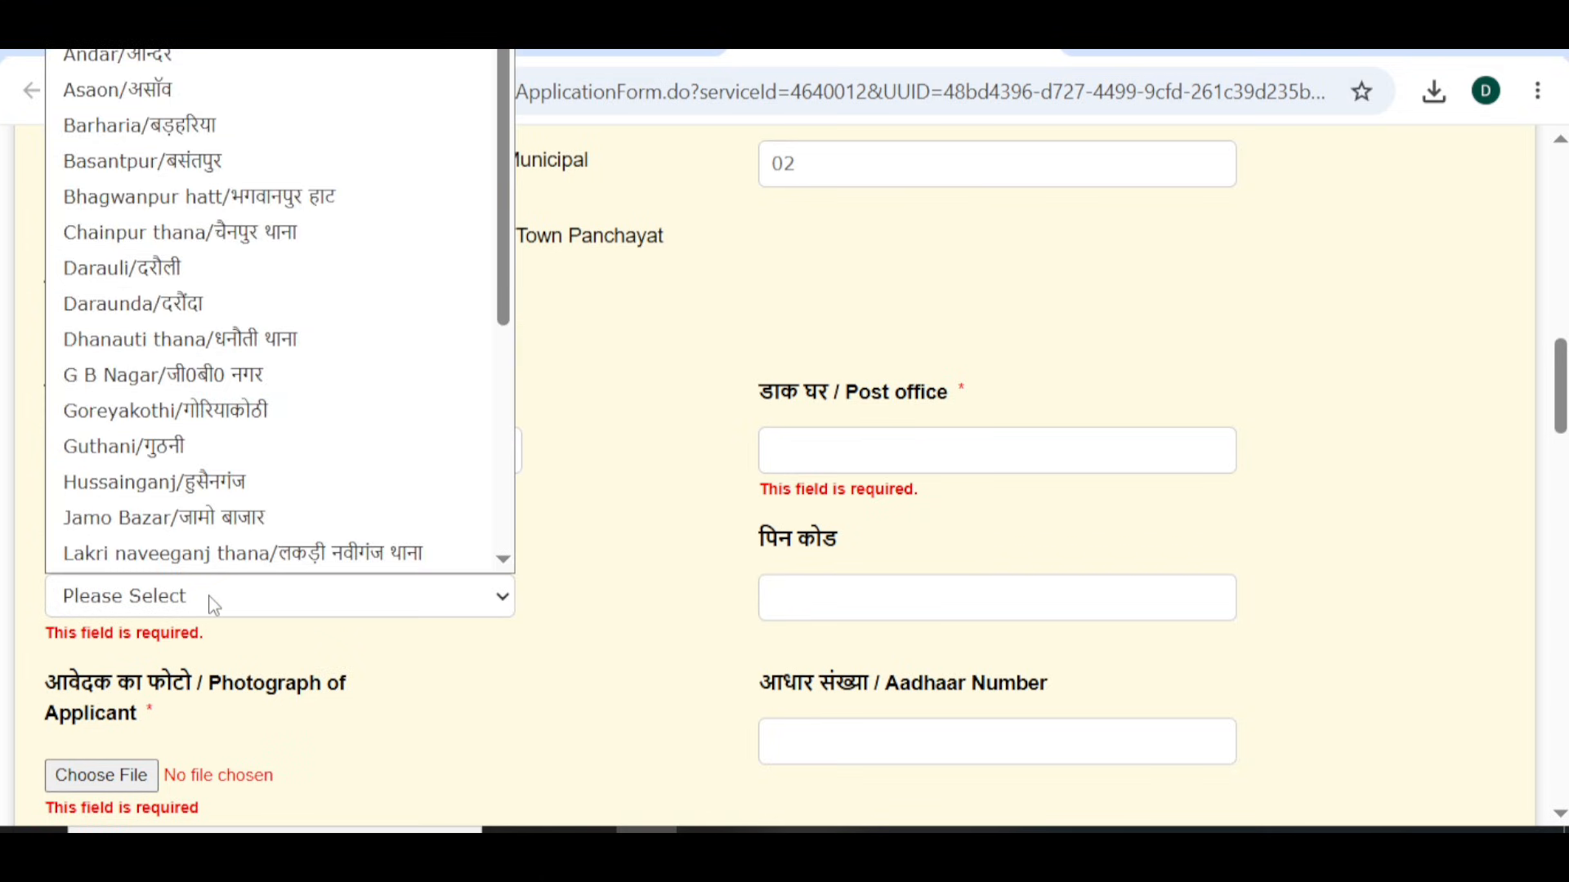
{"action": "left_click", "coordinate": [308, 448]}
{"action": "scroll", "coordinate": [676, 579], "scroll_direction": "down", "scroll_amount": 2}
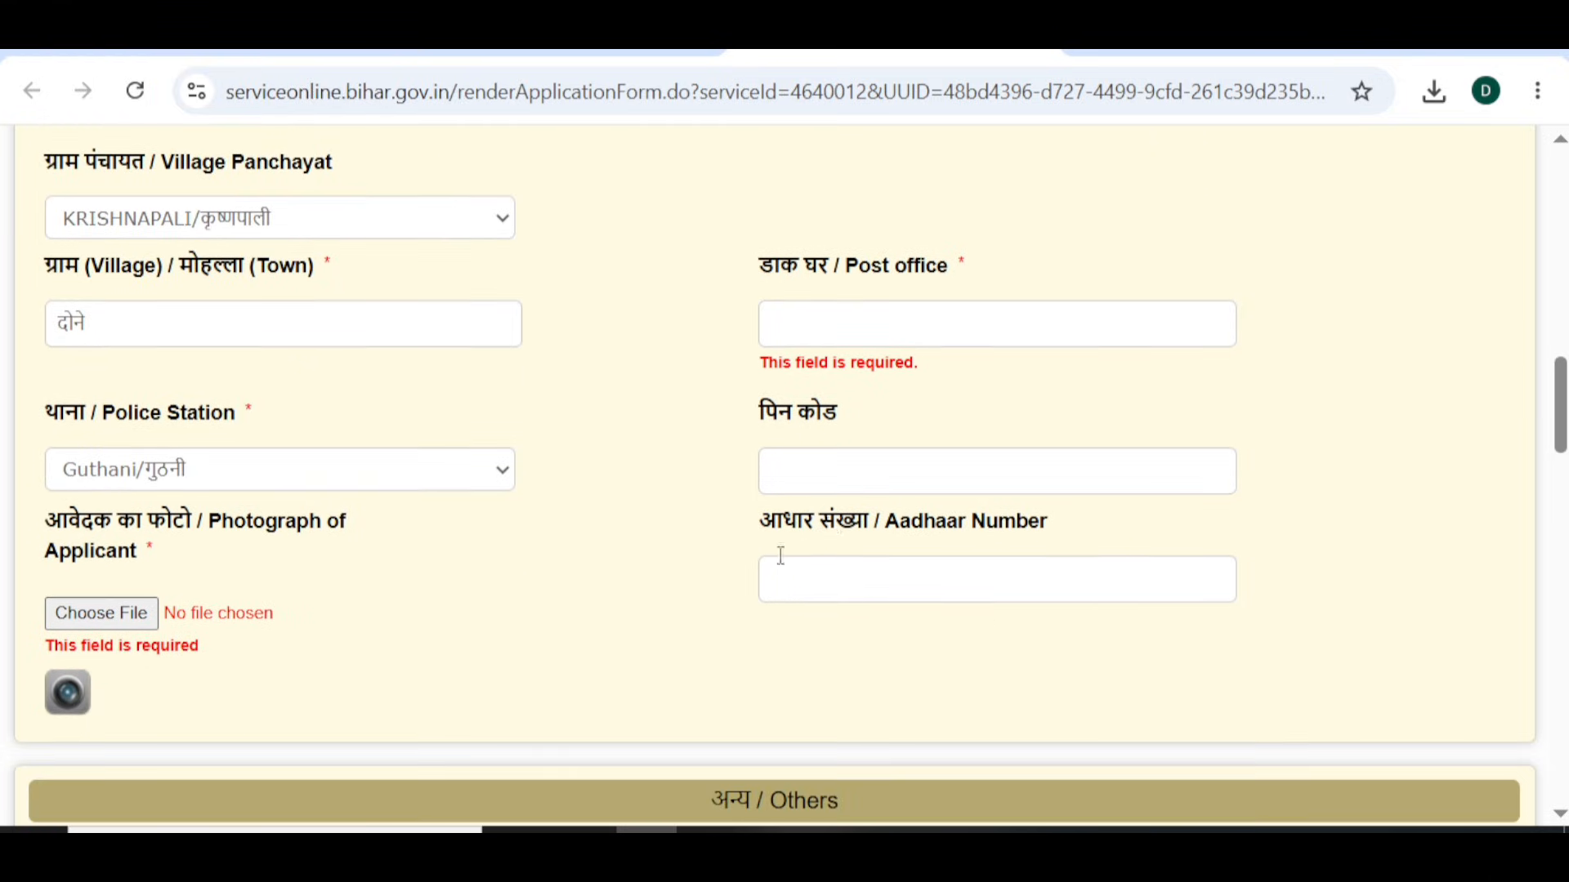
{"action": "left_click", "coordinate": [343, 464]}
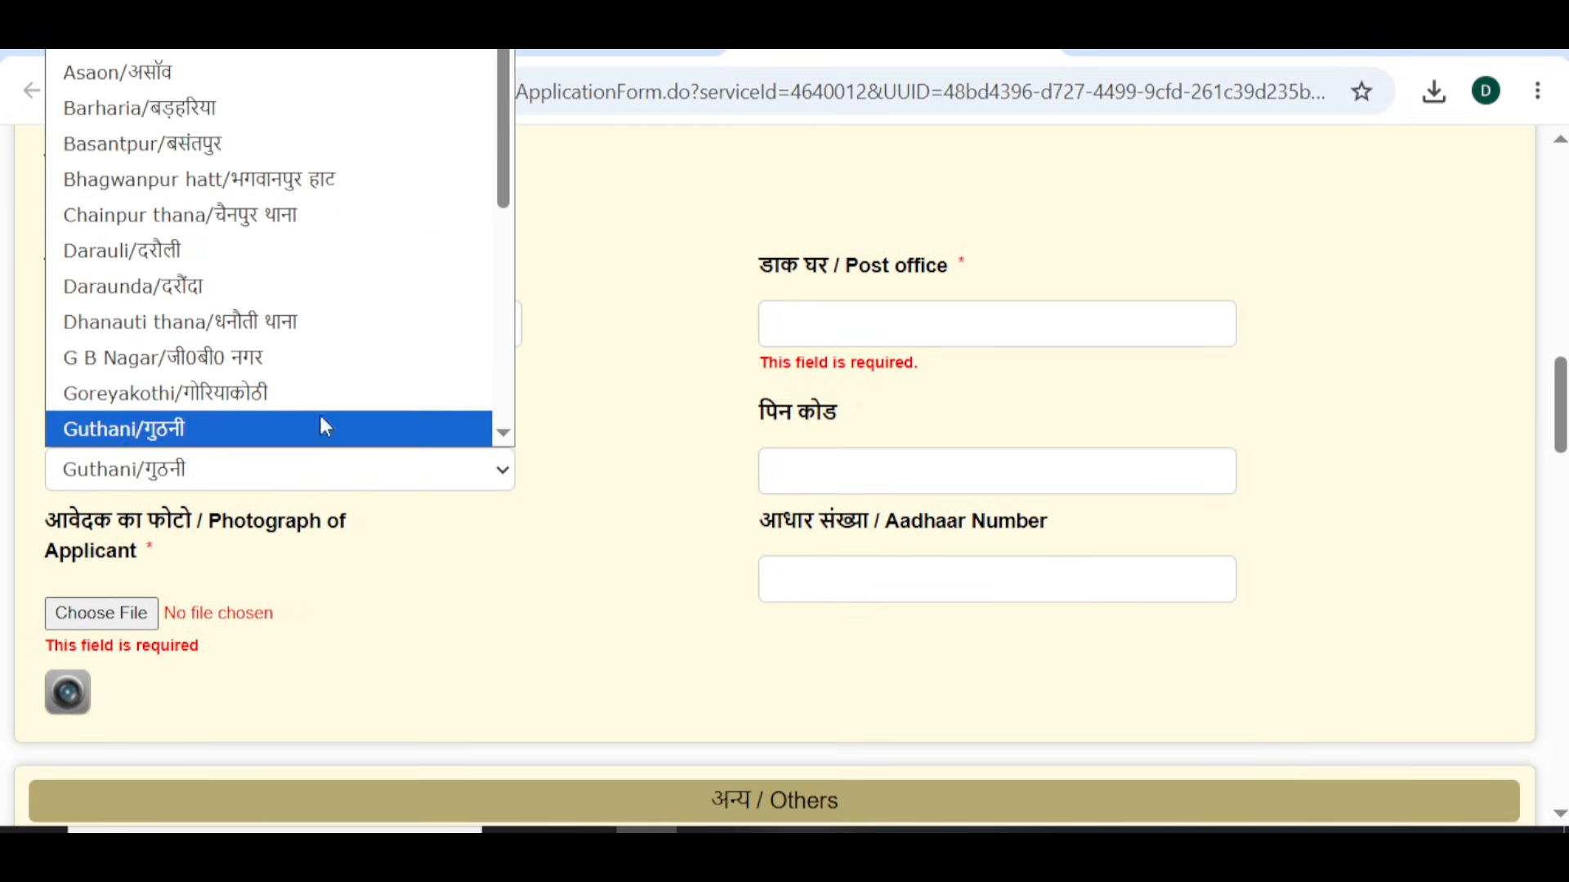
{"action": "left_click", "coordinate": [235, 250]}
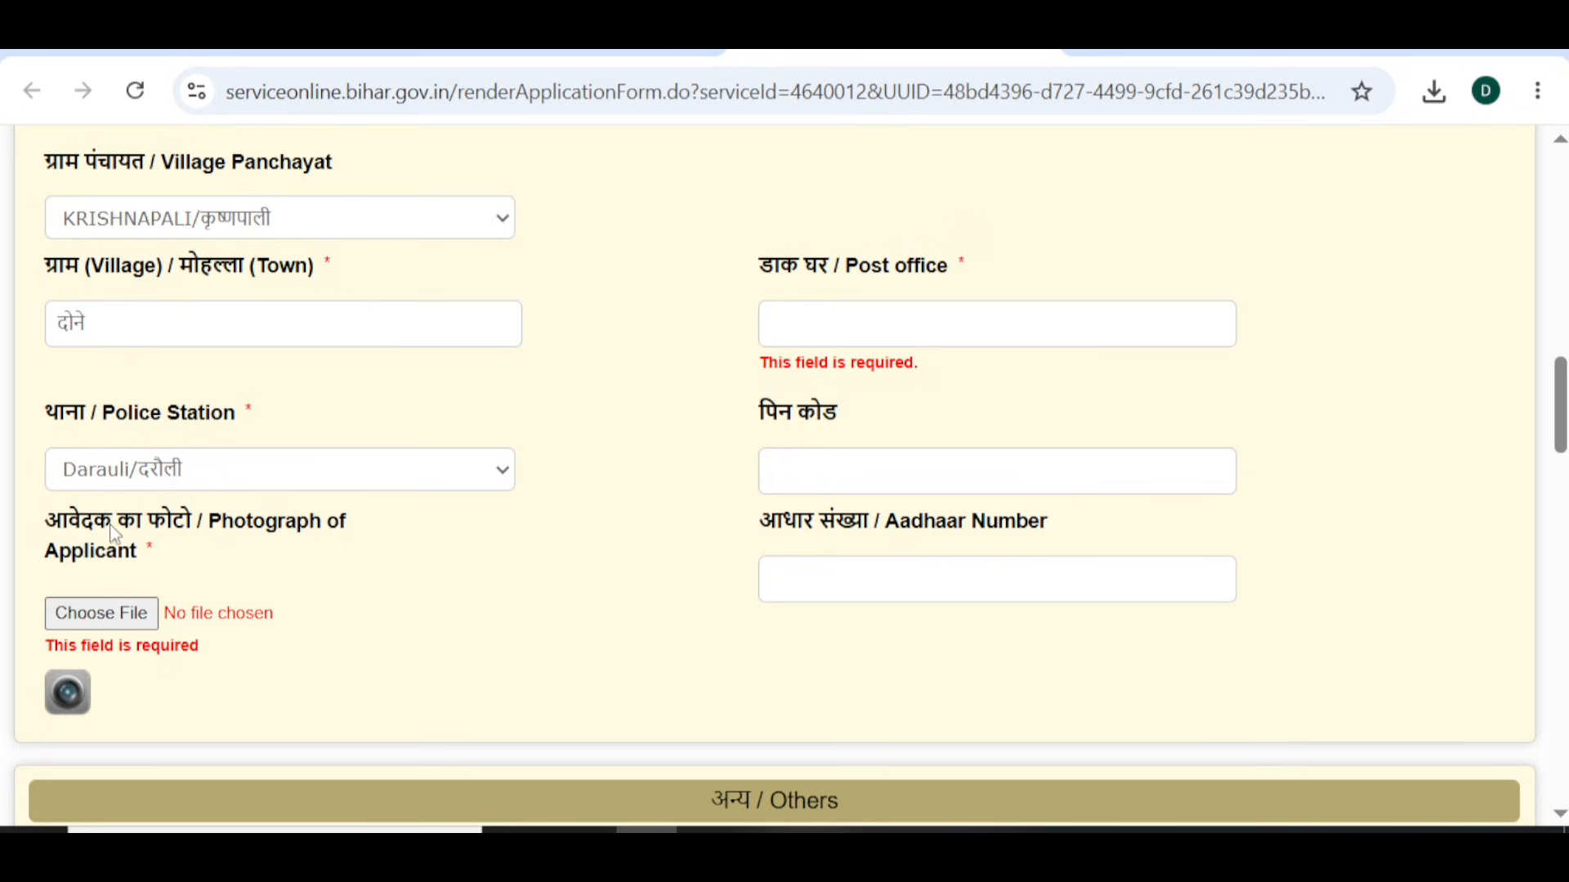
- Scroll down through the photograph, profession and income fields of the form
{"action": "scroll", "coordinate": [294, 630], "scroll_direction": "down", "scroll_amount": 3}
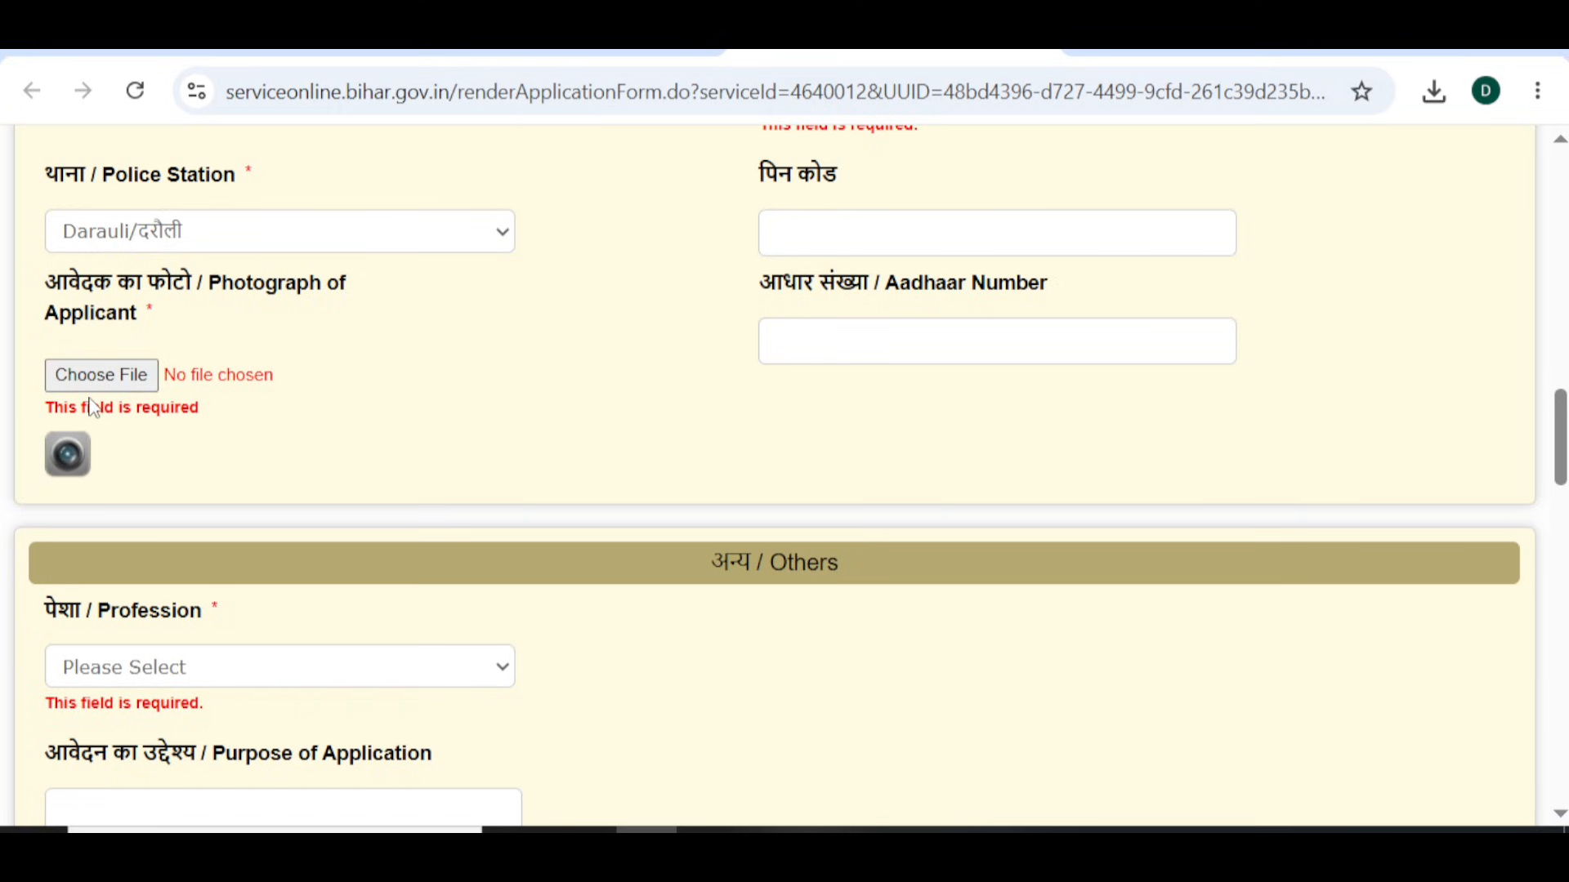
{"action": "scroll", "coordinate": [94, 407], "scroll_direction": "down", "scroll_amount": 1}
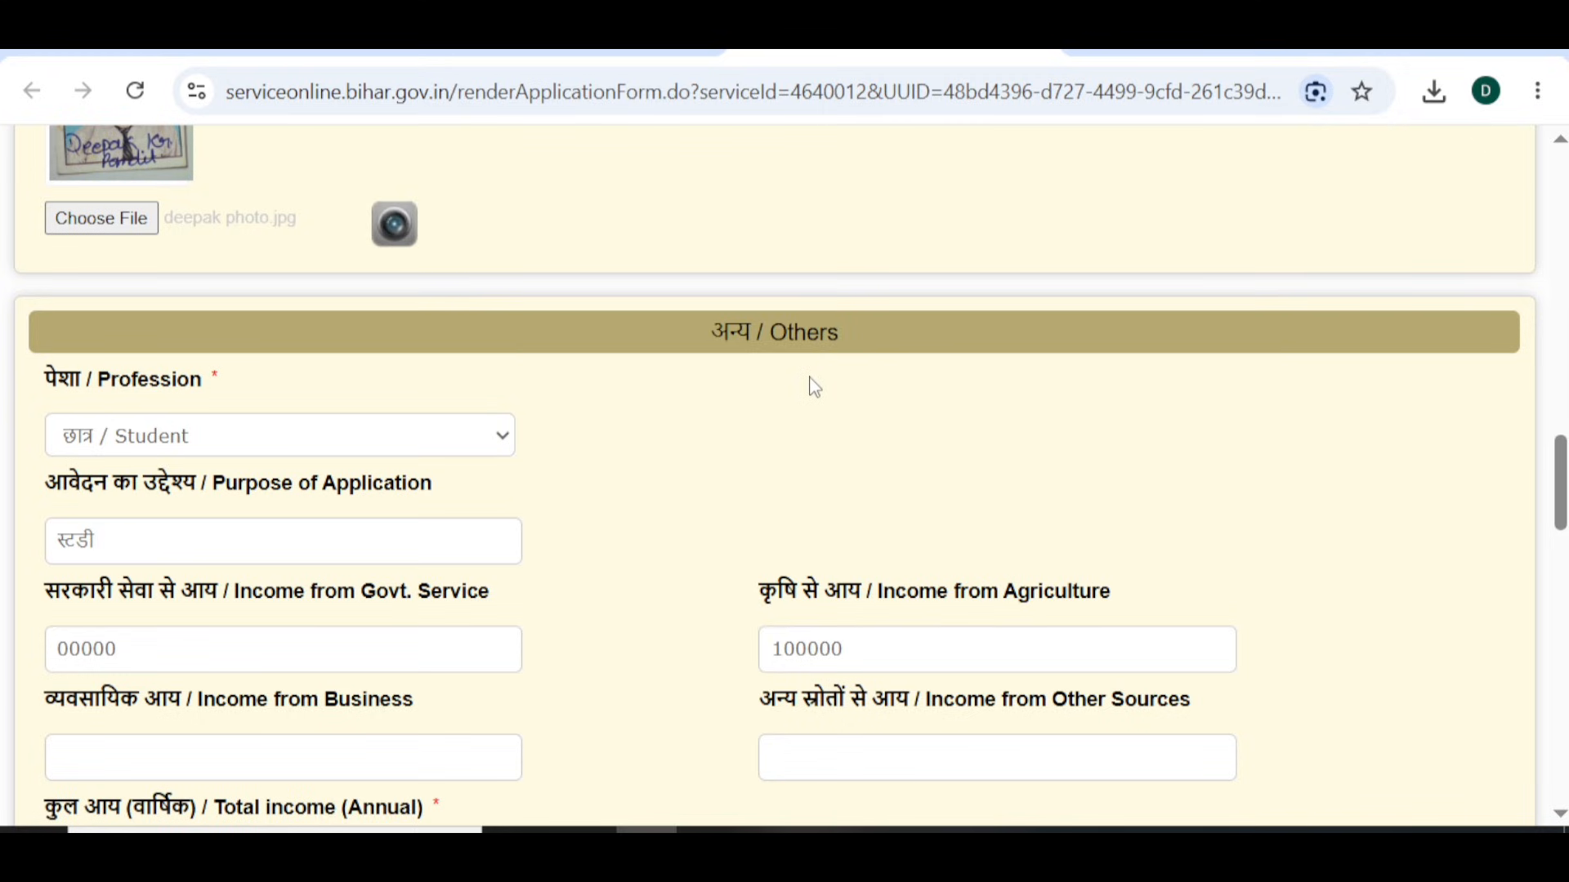
{"action": "scroll", "coordinate": [813, 386], "scroll_direction": "down", "scroll_amount": 1}
- Keep Student selected as the profession
{"action": "scroll", "coordinate": [813, 385], "scroll_direction": "down", "scroll_amount": 1}
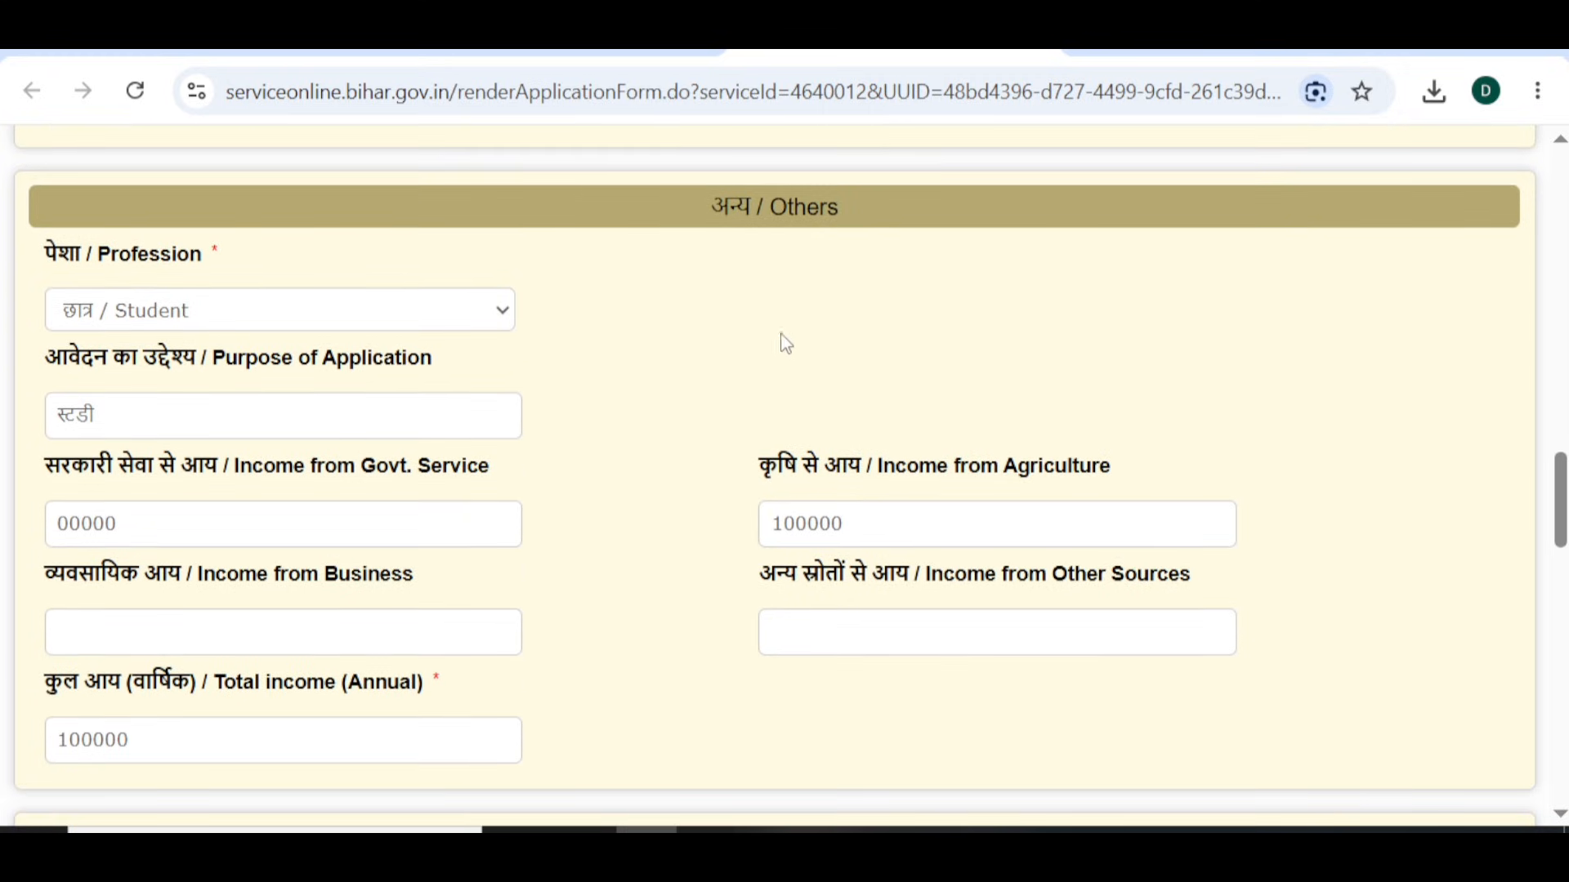
{"action": "left_click", "coordinate": [385, 322]}
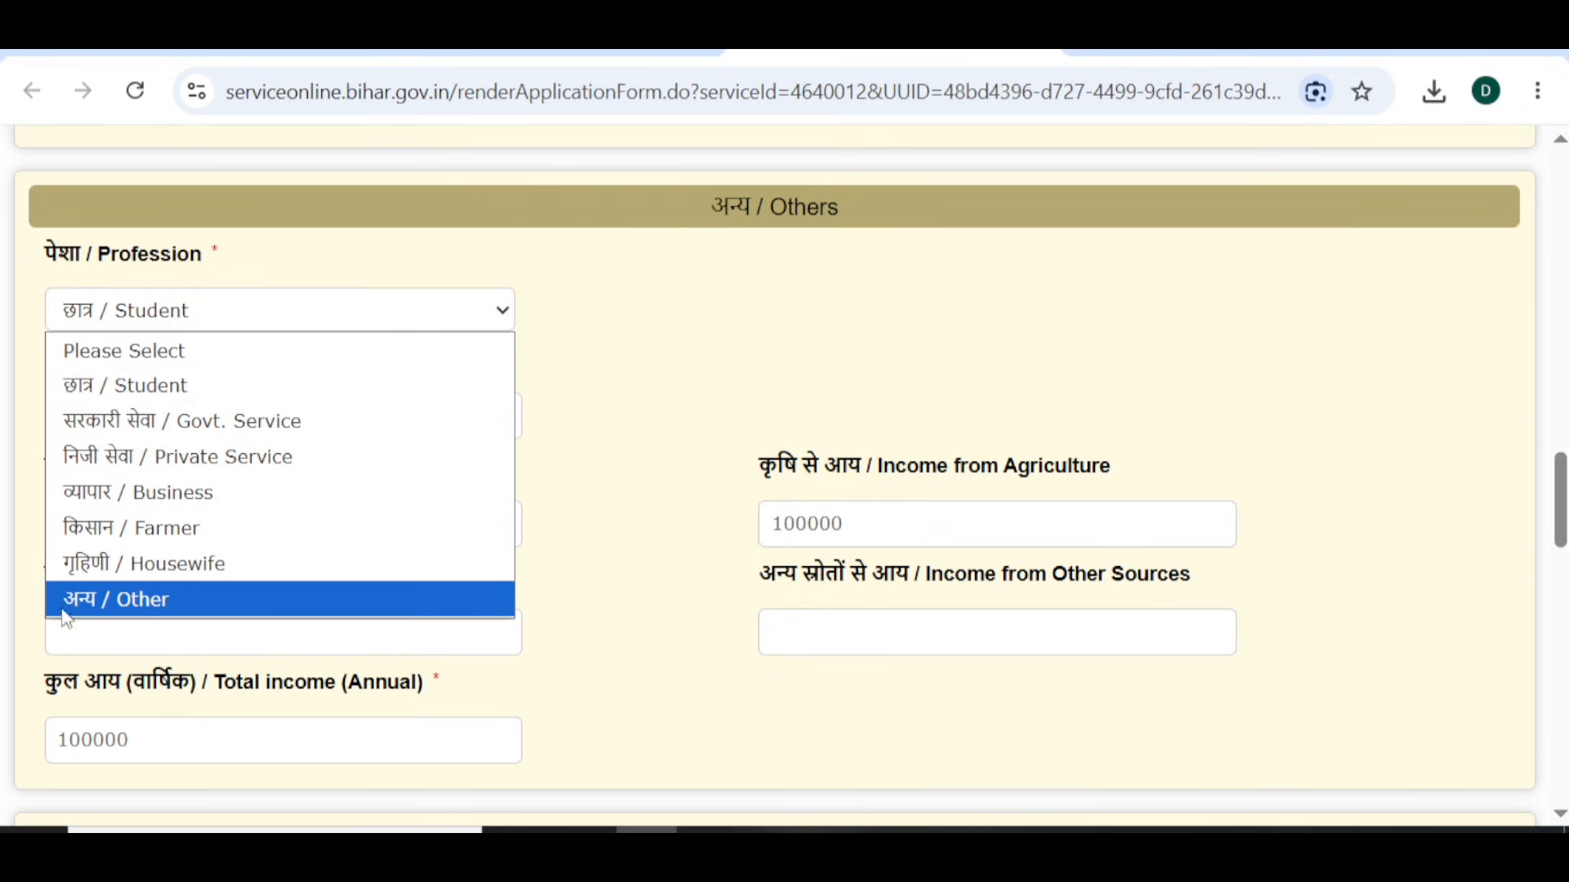
{"action": "left_click", "coordinate": [369, 382]}
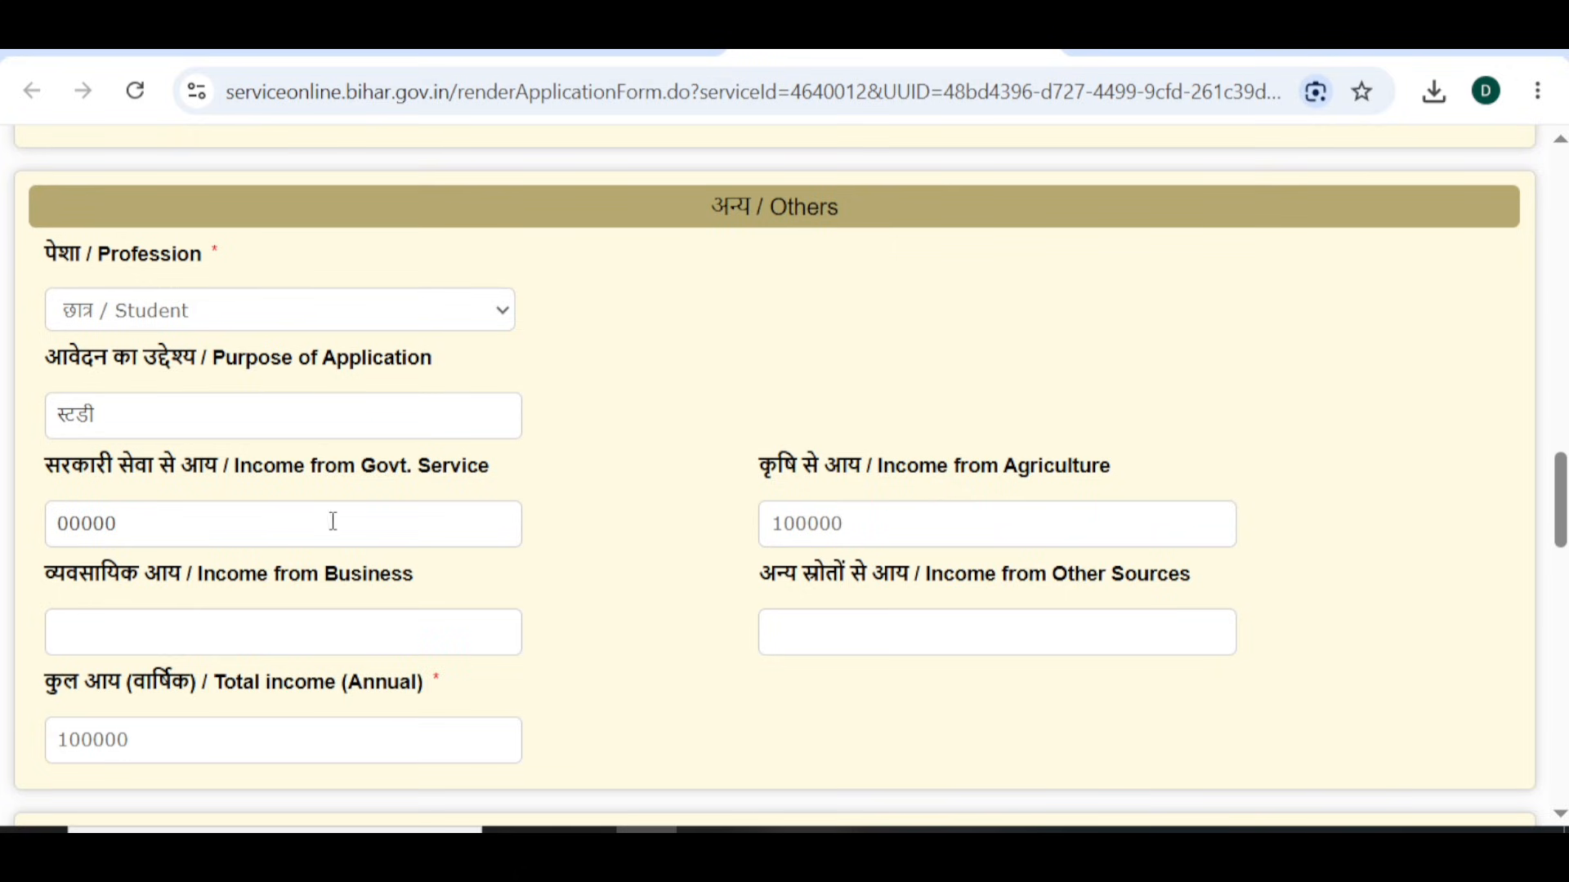
- Enter 50000 as income from other sources, bringing total annual income to 150000
{"action": "left_click", "coordinate": [876, 528]}
{"action": "scroll", "coordinate": [876, 528], "scroll_direction": "down", "scroll_amount": 1}
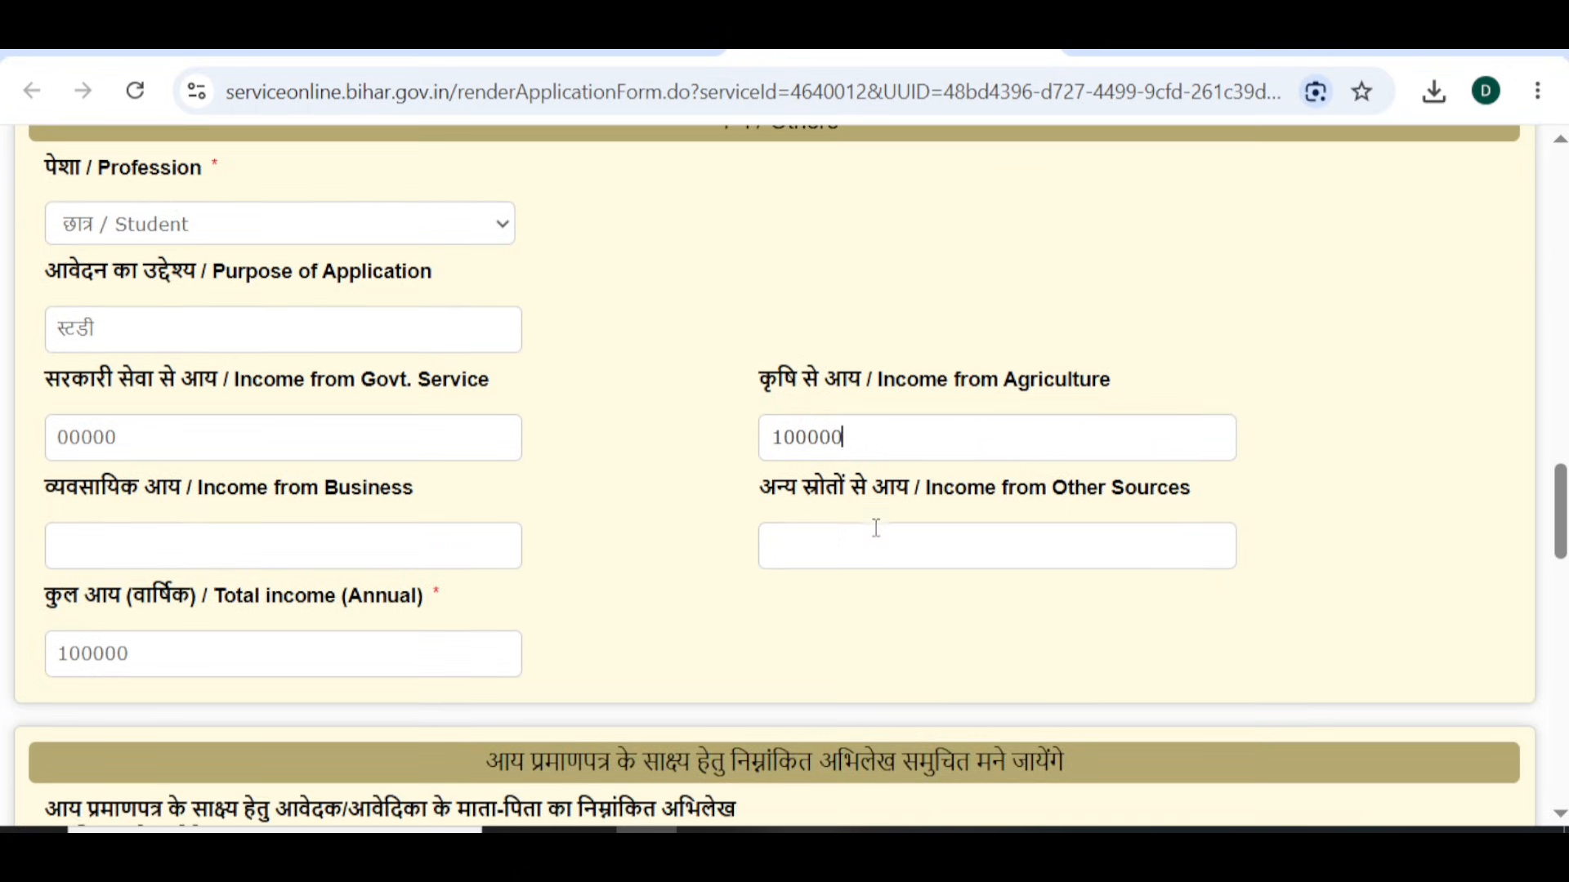
{"action": "type", "text": "50000"}
{"action": "scroll", "coordinate": [606, 581], "scroll_direction": "down", "scroll_amount": 1}
{"action": "left_click", "coordinate": [612, 582]}
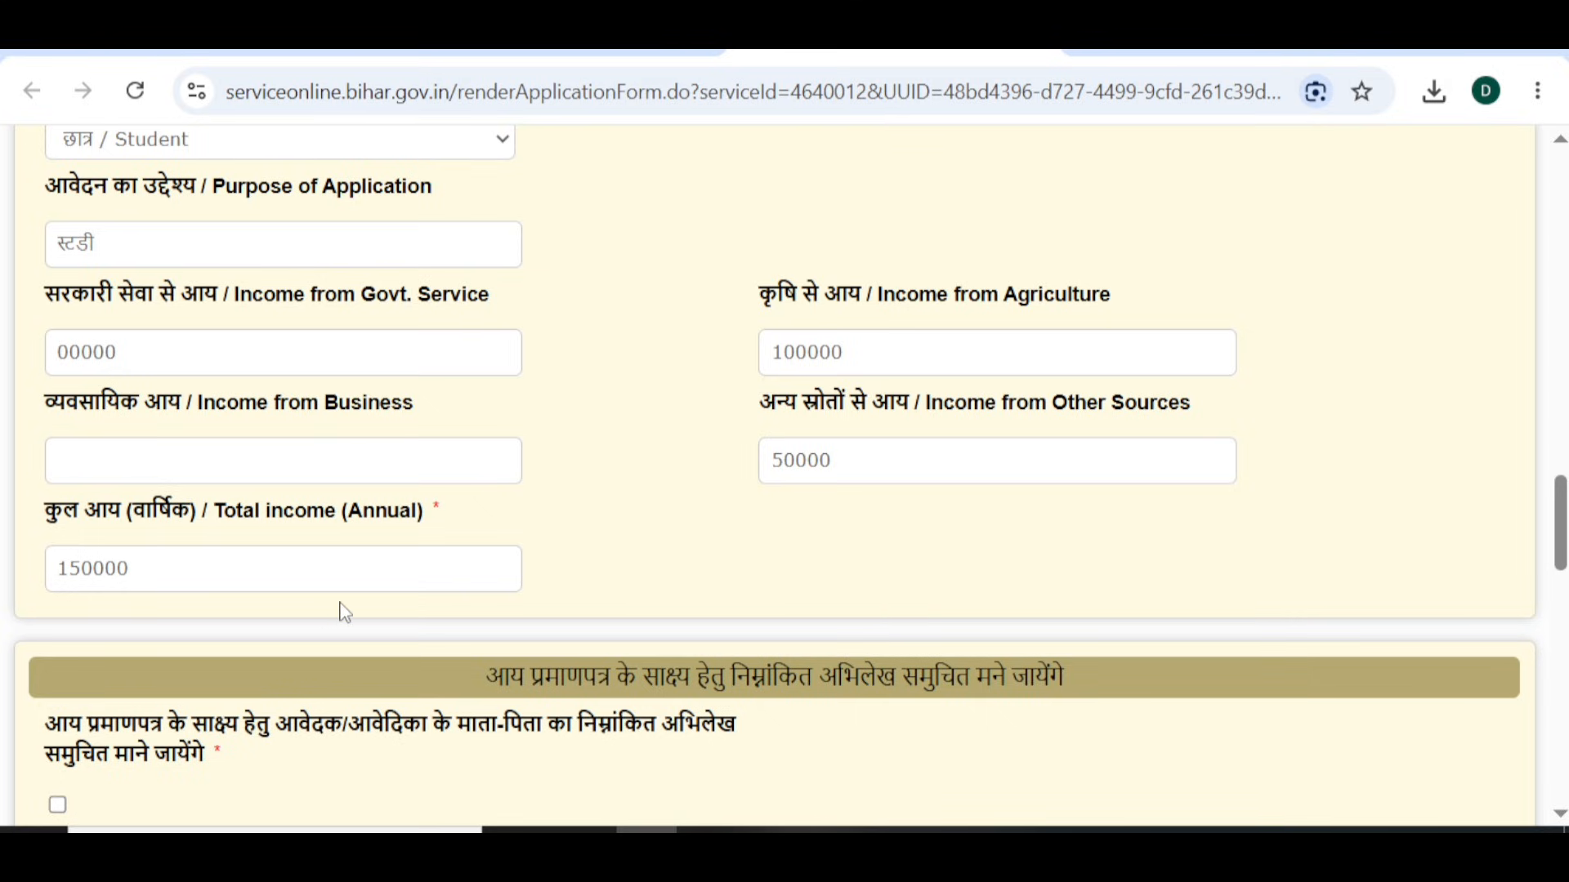
{"action": "scroll", "coordinate": [342, 613], "scroll_direction": "down", "scroll_amount": 1}
{"action": "scroll", "coordinate": [341, 613], "scroll_direction": "down", "scroll_amount": 2}
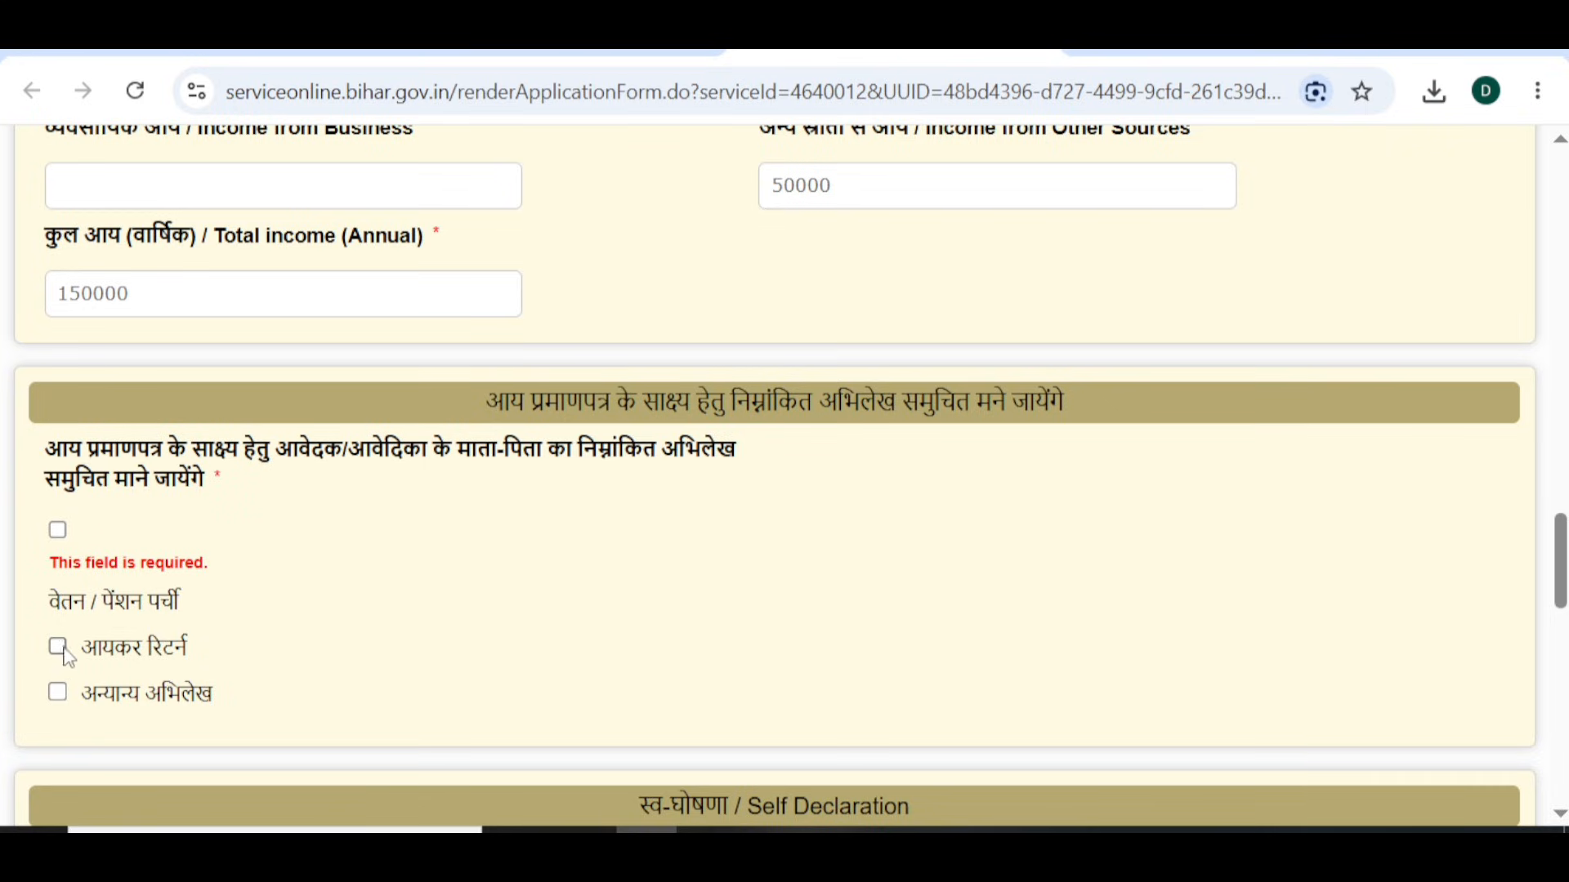
- Mark अन्यान्य अभिलेख as the supporting record and scroll to the form's end
{"action": "left_click", "coordinate": [57, 693]}
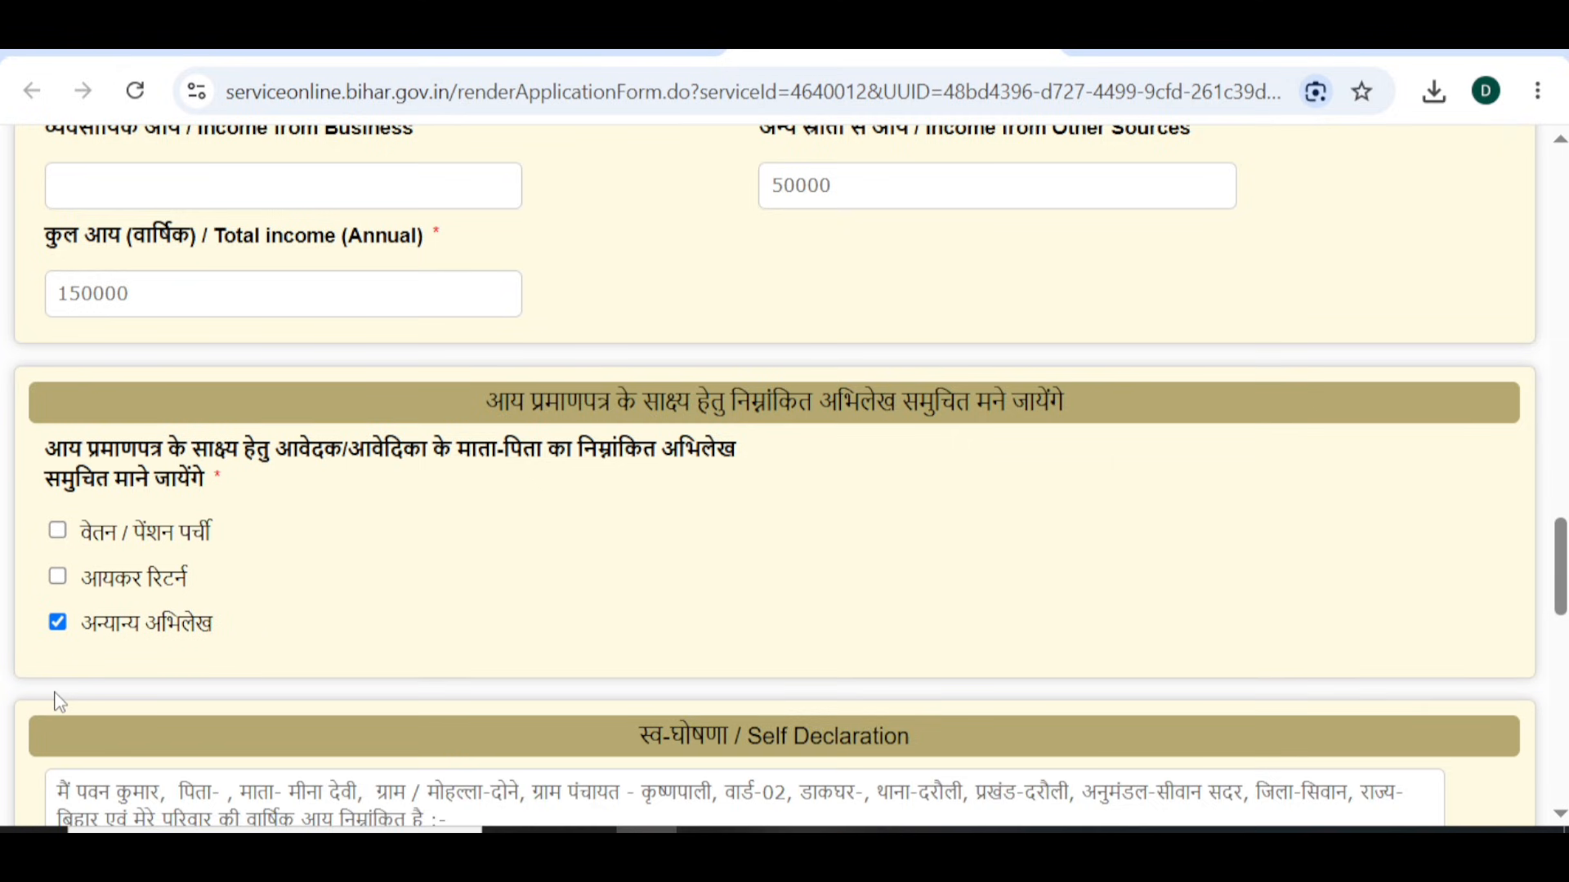
{"action": "scroll", "coordinate": [60, 702], "scroll_direction": "down", "scroll_amount": 2}
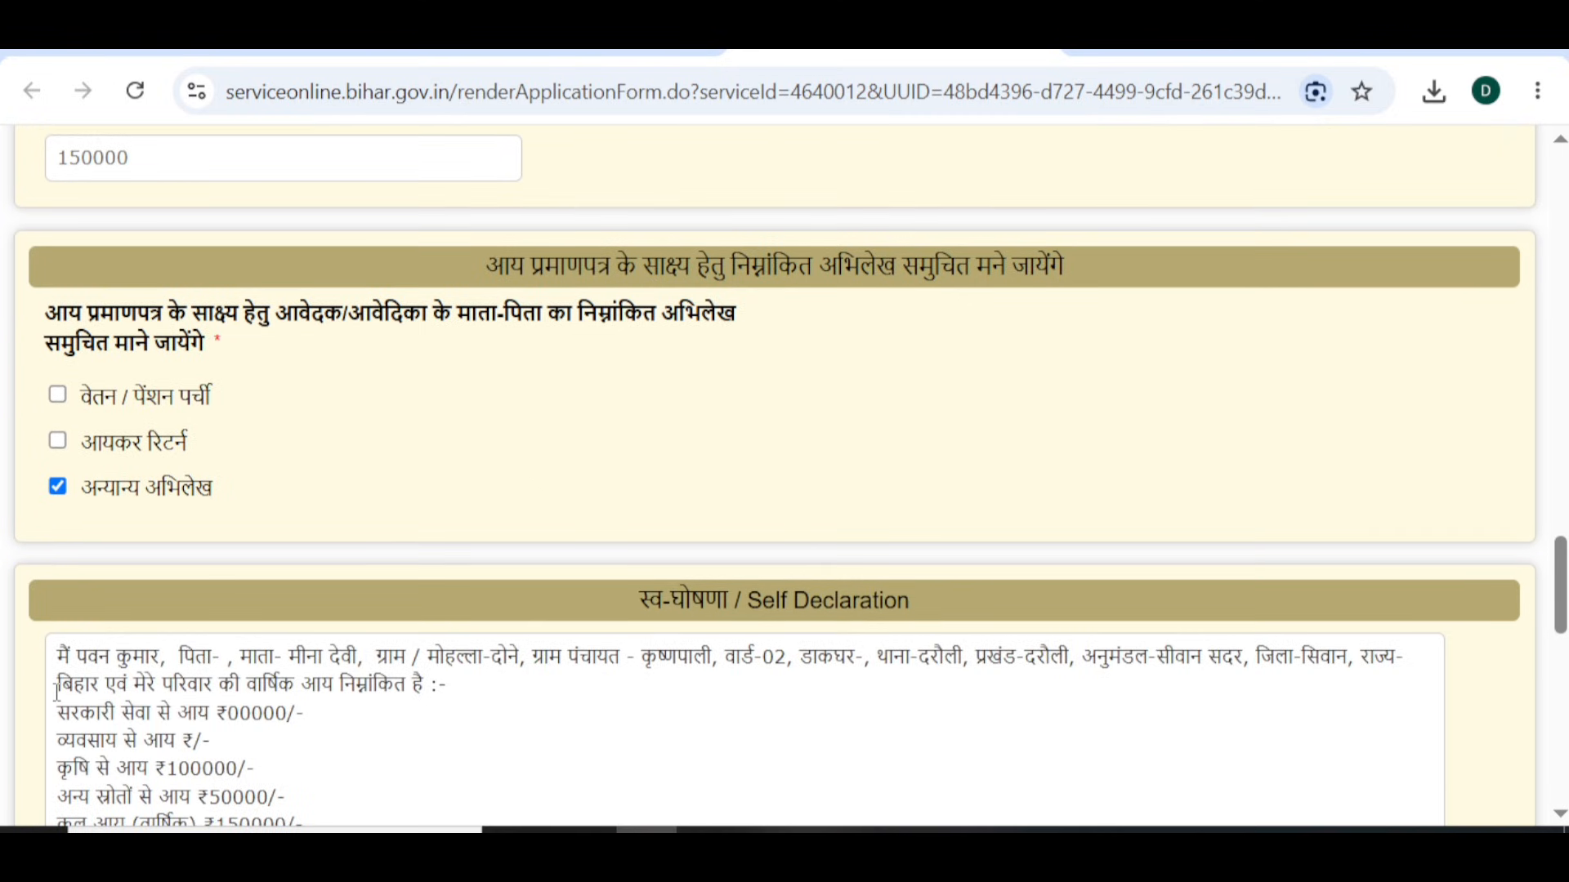
{"action": "scroll", "coordinate": [56, 693], "scroll_direction": "down", "scroll_amount": 3}
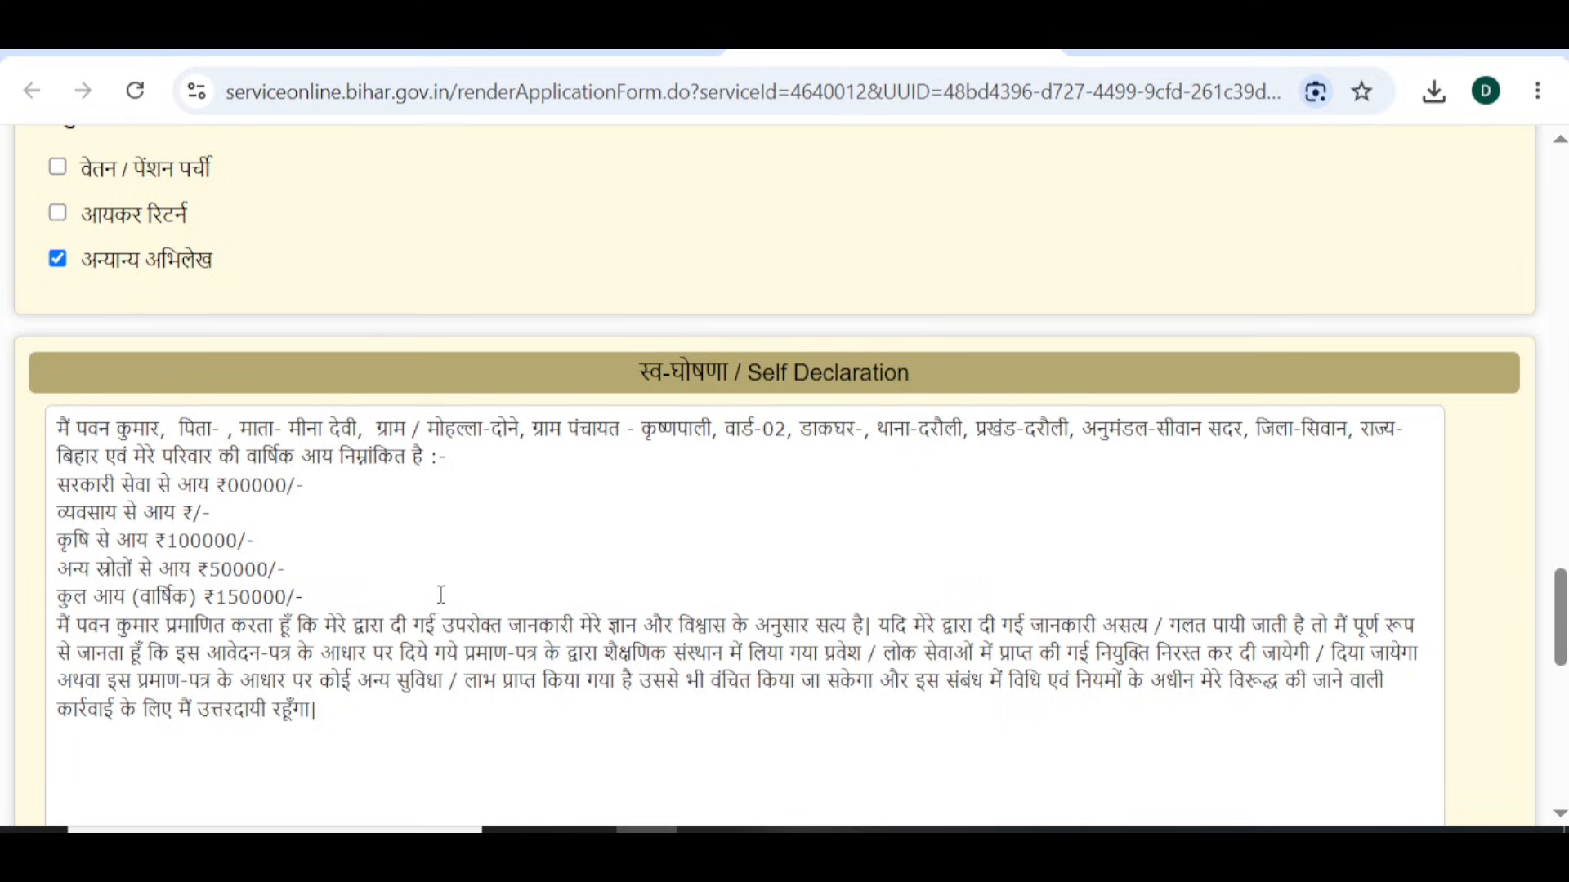
{"action": "scroll", "coordinate": [437, 595], "scroll_direction": "down", "scroll_amount": 4}
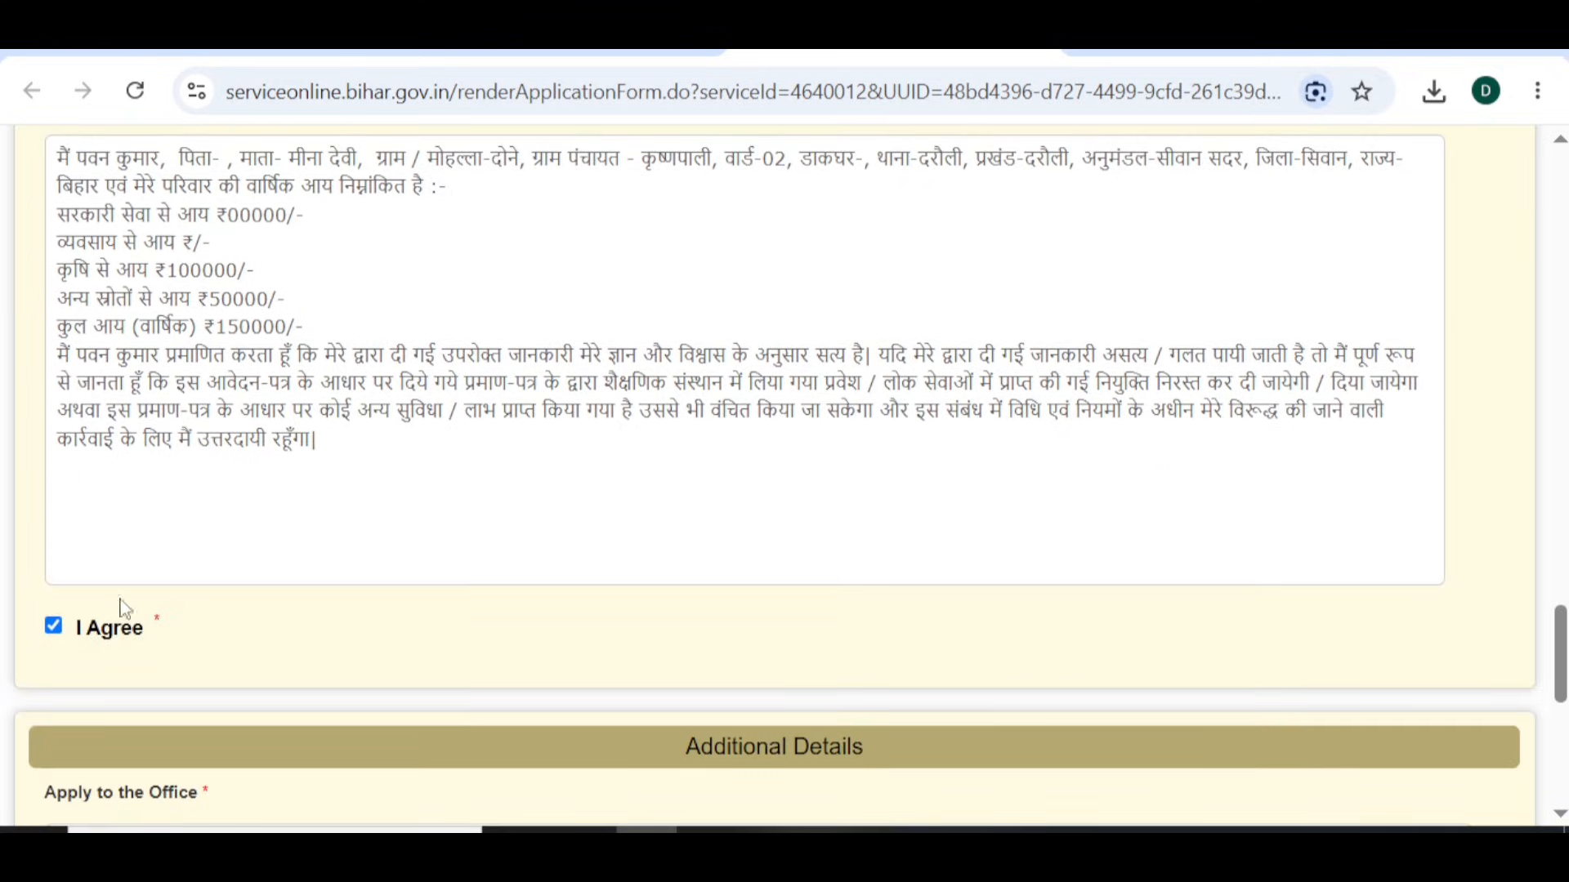
{"action": "scroll", "coordinate": [710, 663], "scroll_direction": "down", "scroll_amount": 4}
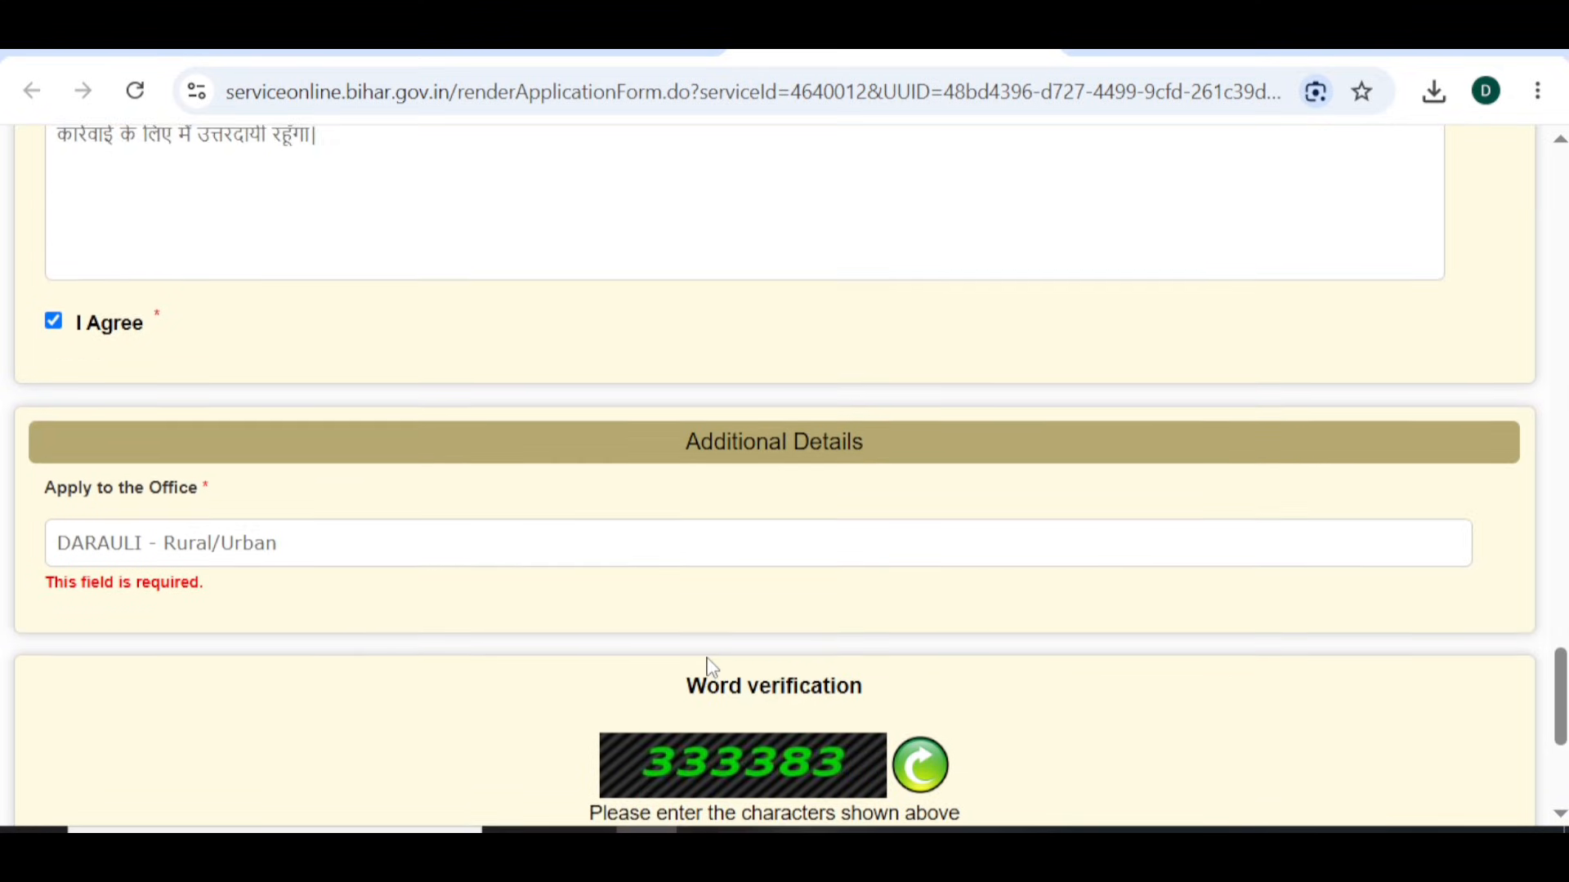
{"action": "scroll", "coordinate": [711, 667], "scroll_direction": "down", "scroll_amount": 2}
{"action": "scroll", "coordinate": [712, 668], "scroll_direction": "down", "scroll_amount": 1}
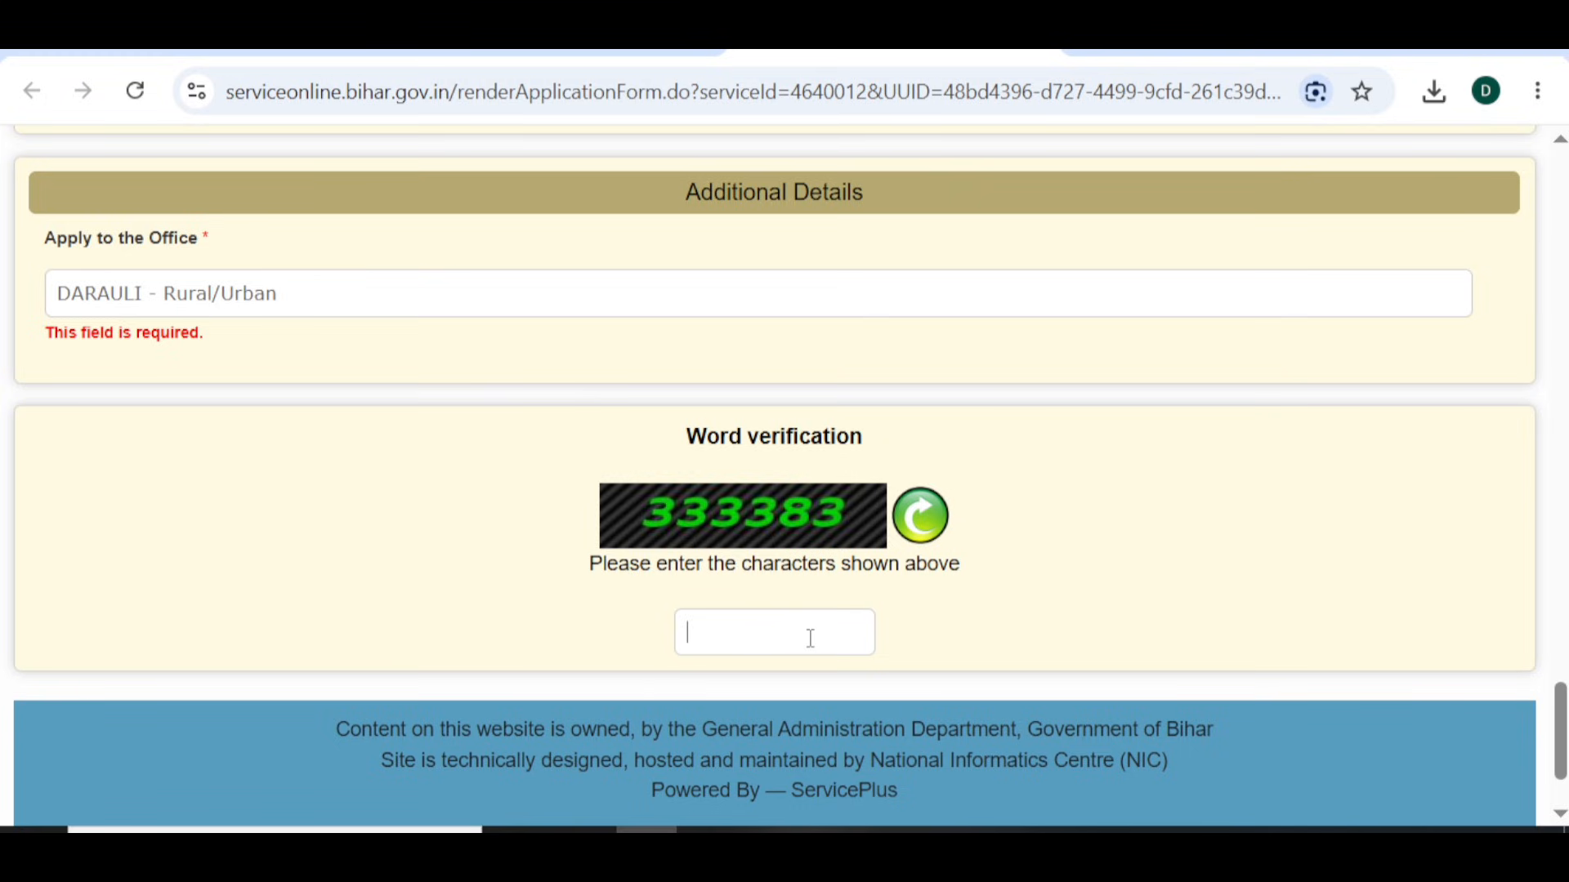
- Enter the word-verification captcha and submit the application
{"action": "type", "text": "333383"}
{"action": "scroll", "coordinate": [813, 504], "scroll_direction": "down", "scroll_amount": 2}
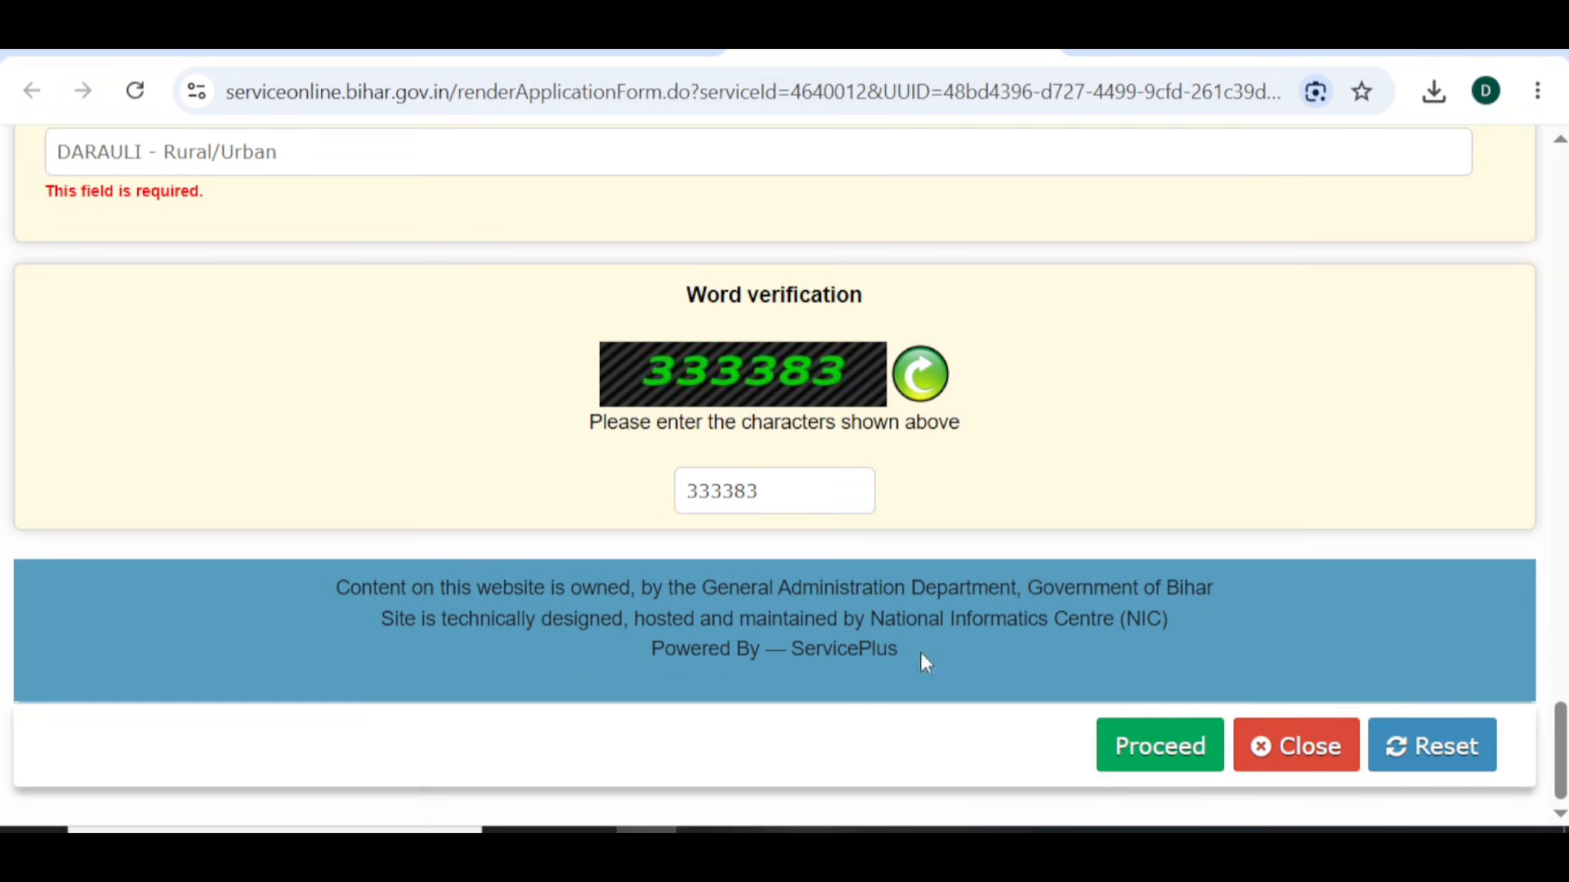
{"action": "left_click", "coordinate": [1142, 764]}
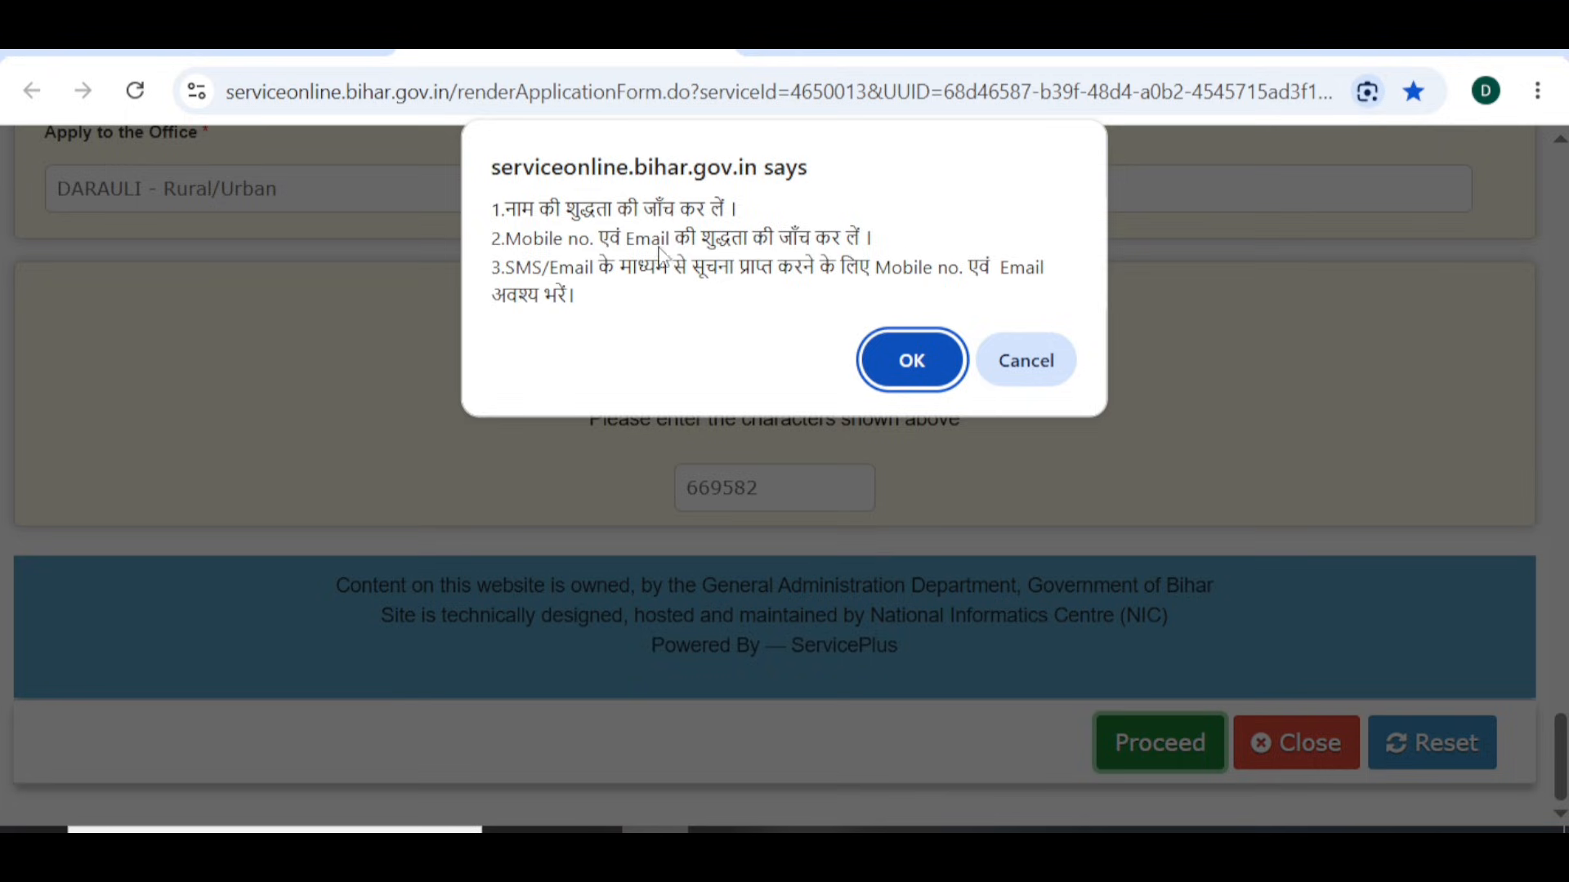
- Accept the name/mobile/email reminder and review the preview down to the Draft Reference No
{"action": "left_click", "coordinate": [891, 365]}
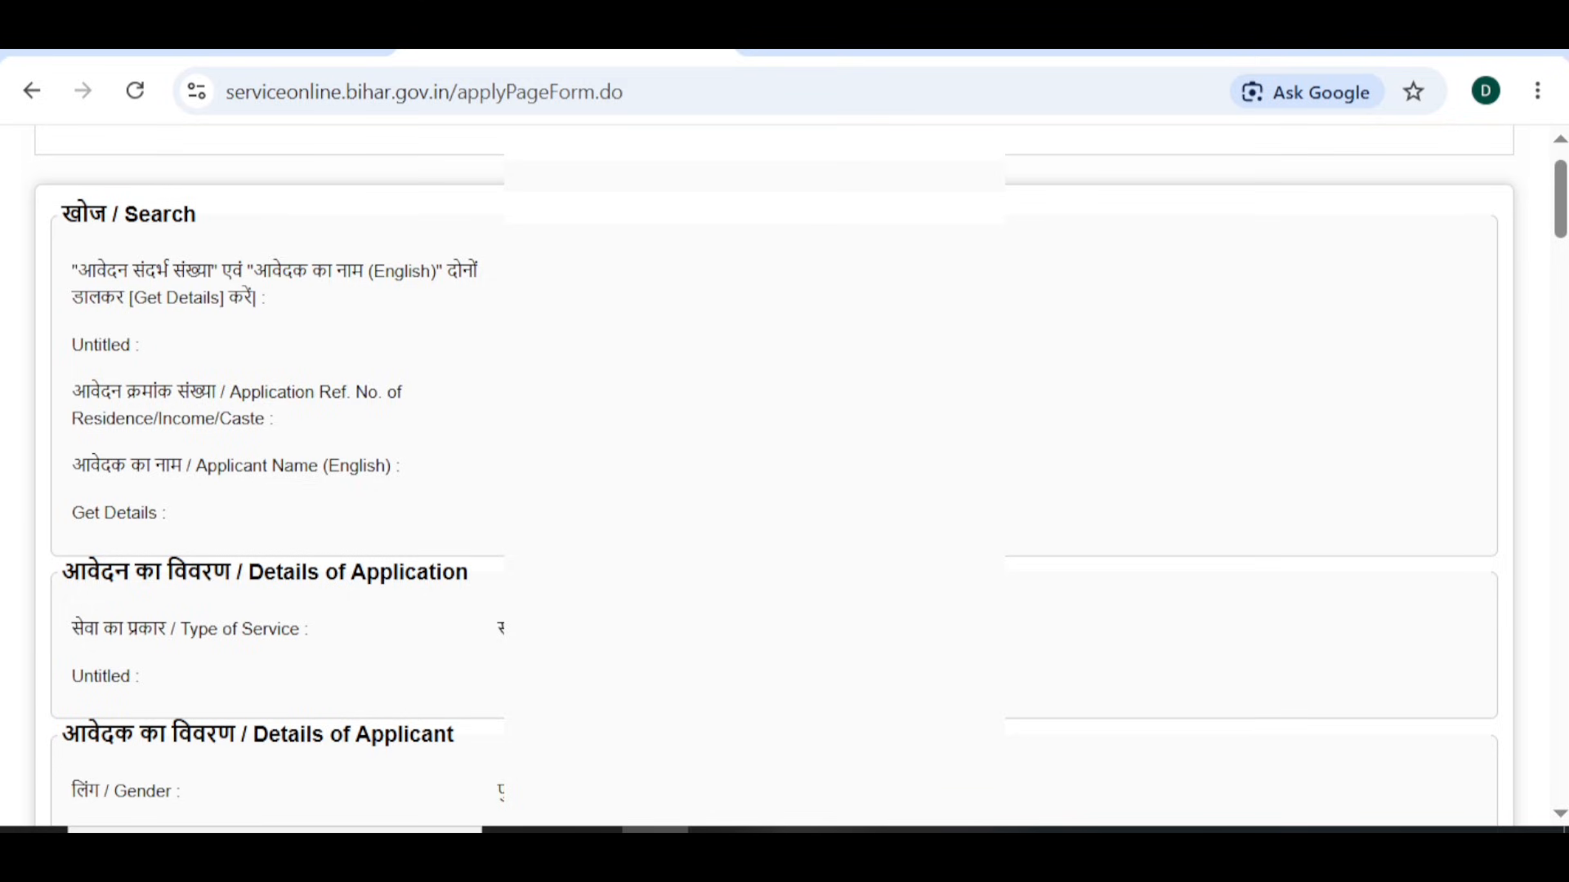
{"action": "scroll", "coordinate": [784, 482], "scroll_direction": "down", "scroll_amount": 2}
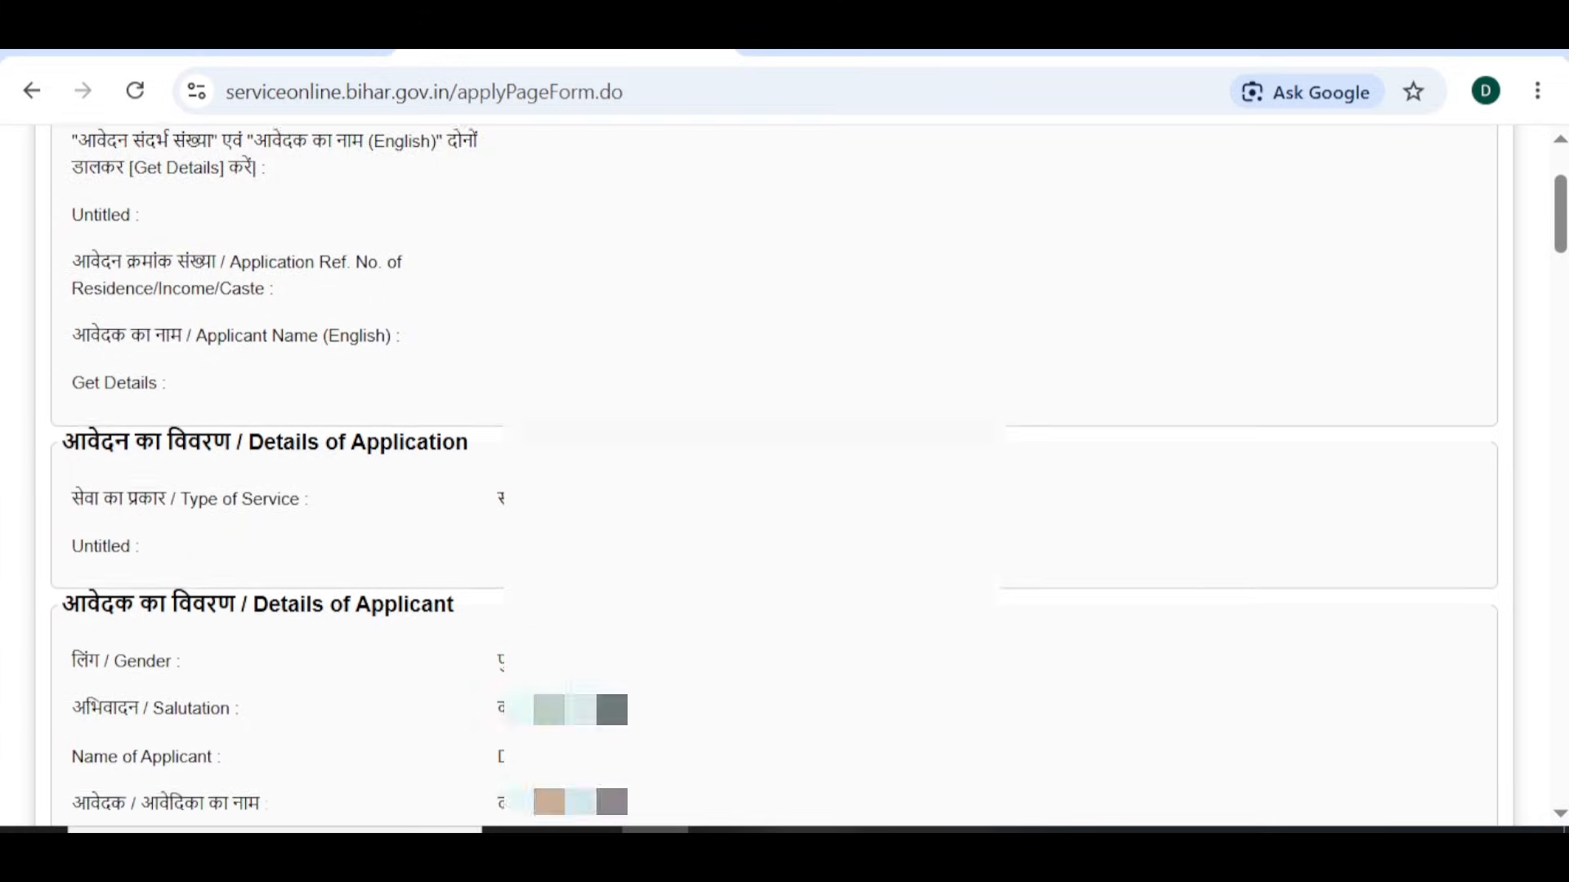
{"action": "scroll", "coordinate": [577, 619], "scroll_direction": "down", "scroll_amount": 4}
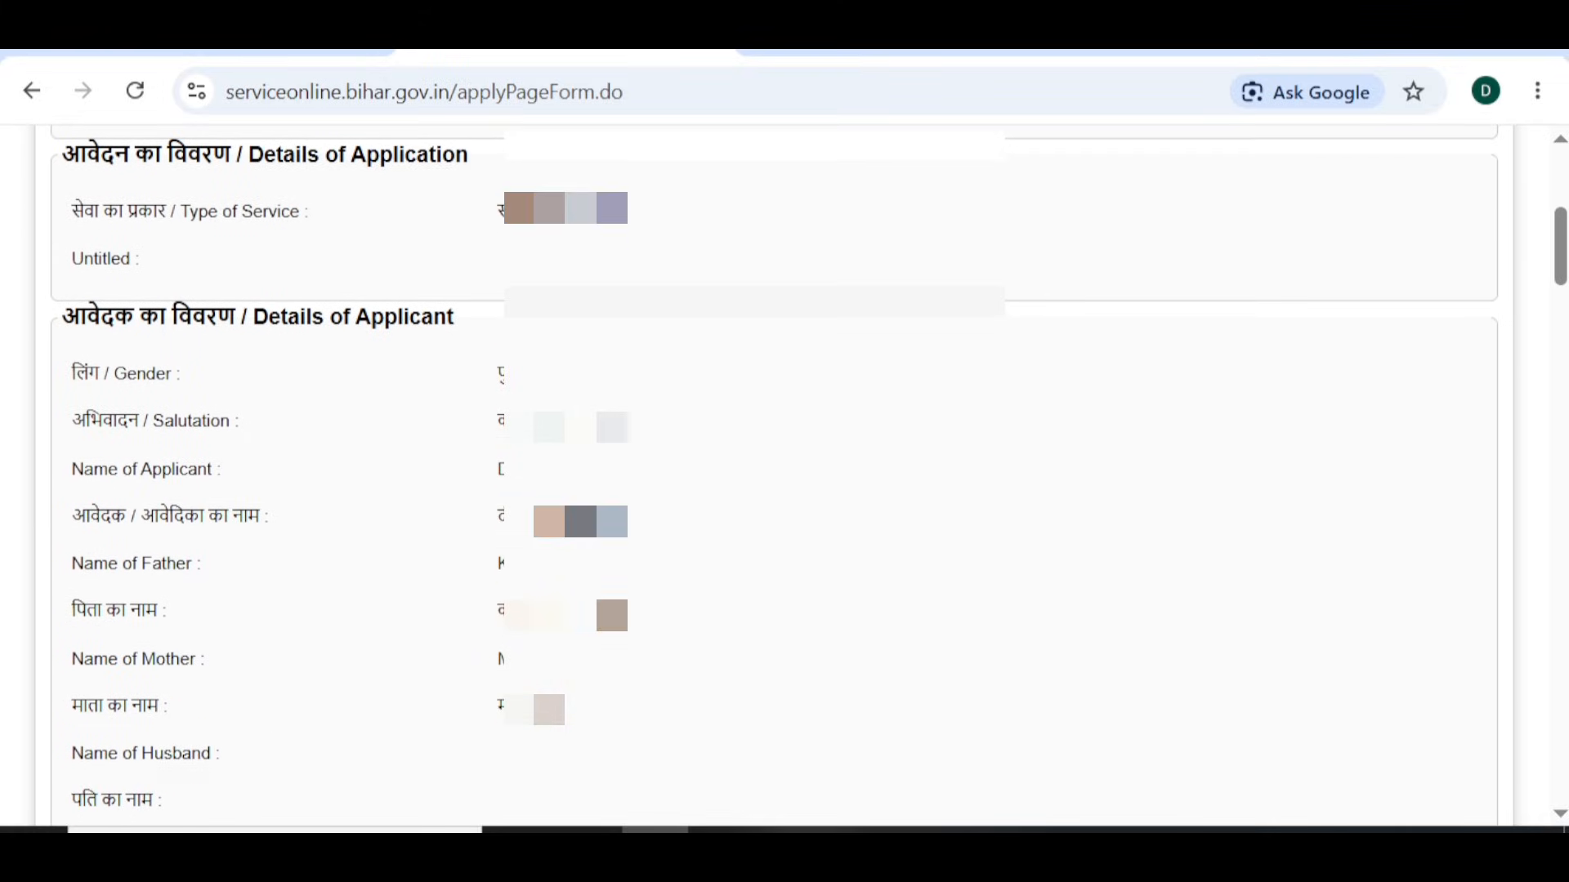
{"action": "scroll", "coordinate": [785, 474], "scroll_direction": "down", "scroll_amount": 1}
{"action": "scroll", "coordinate": [784, 473], "scroll_direction": "down", "scroll_amount": 3}
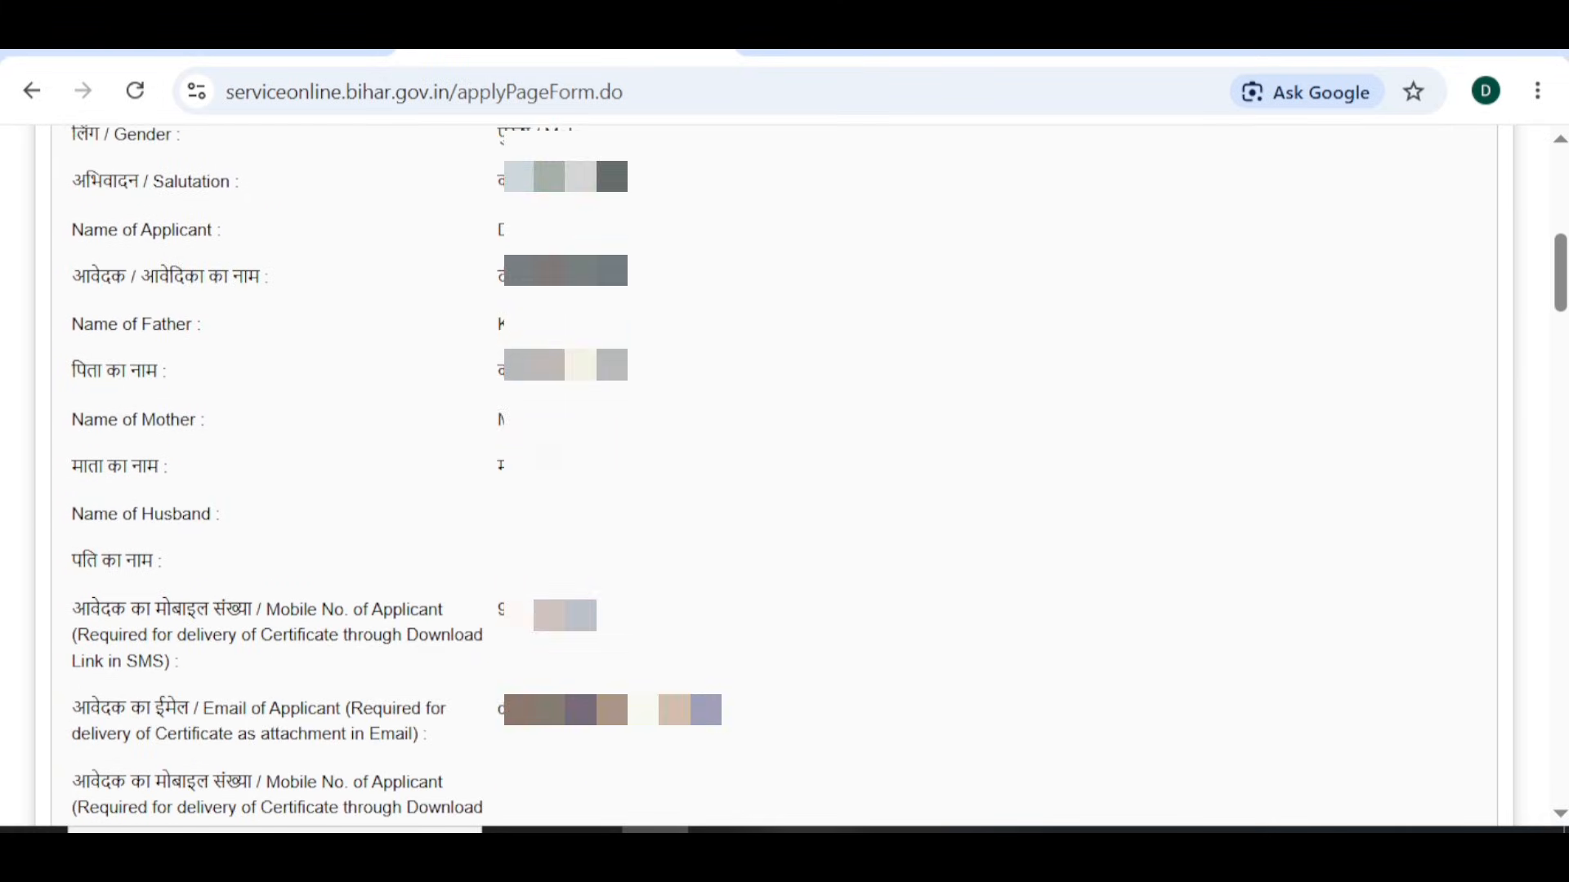
{"action": "scroll", "coordinate": [784, 474], "scroll_direction": "down", "scroll_amount": 4}
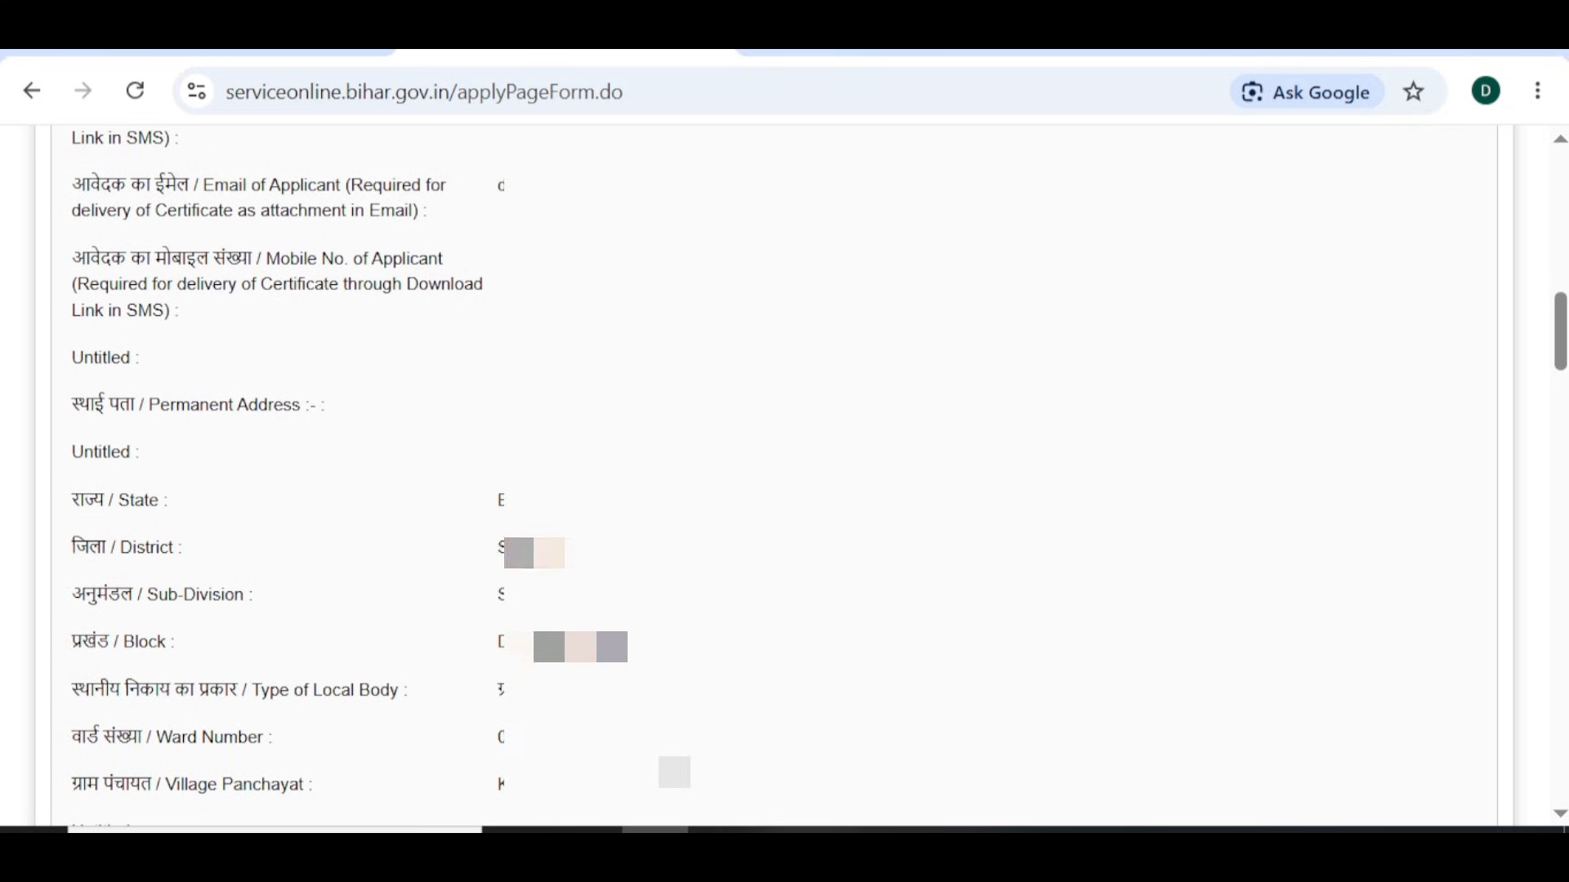
{"action": "scroll", "coordinate": [784, 474], "scroll_direction": "down", "scroll_amount": 4}
{"action": "scroll", "coordinate": [784, 474], "scroll_direction": "down", "scroll_amount": 8}
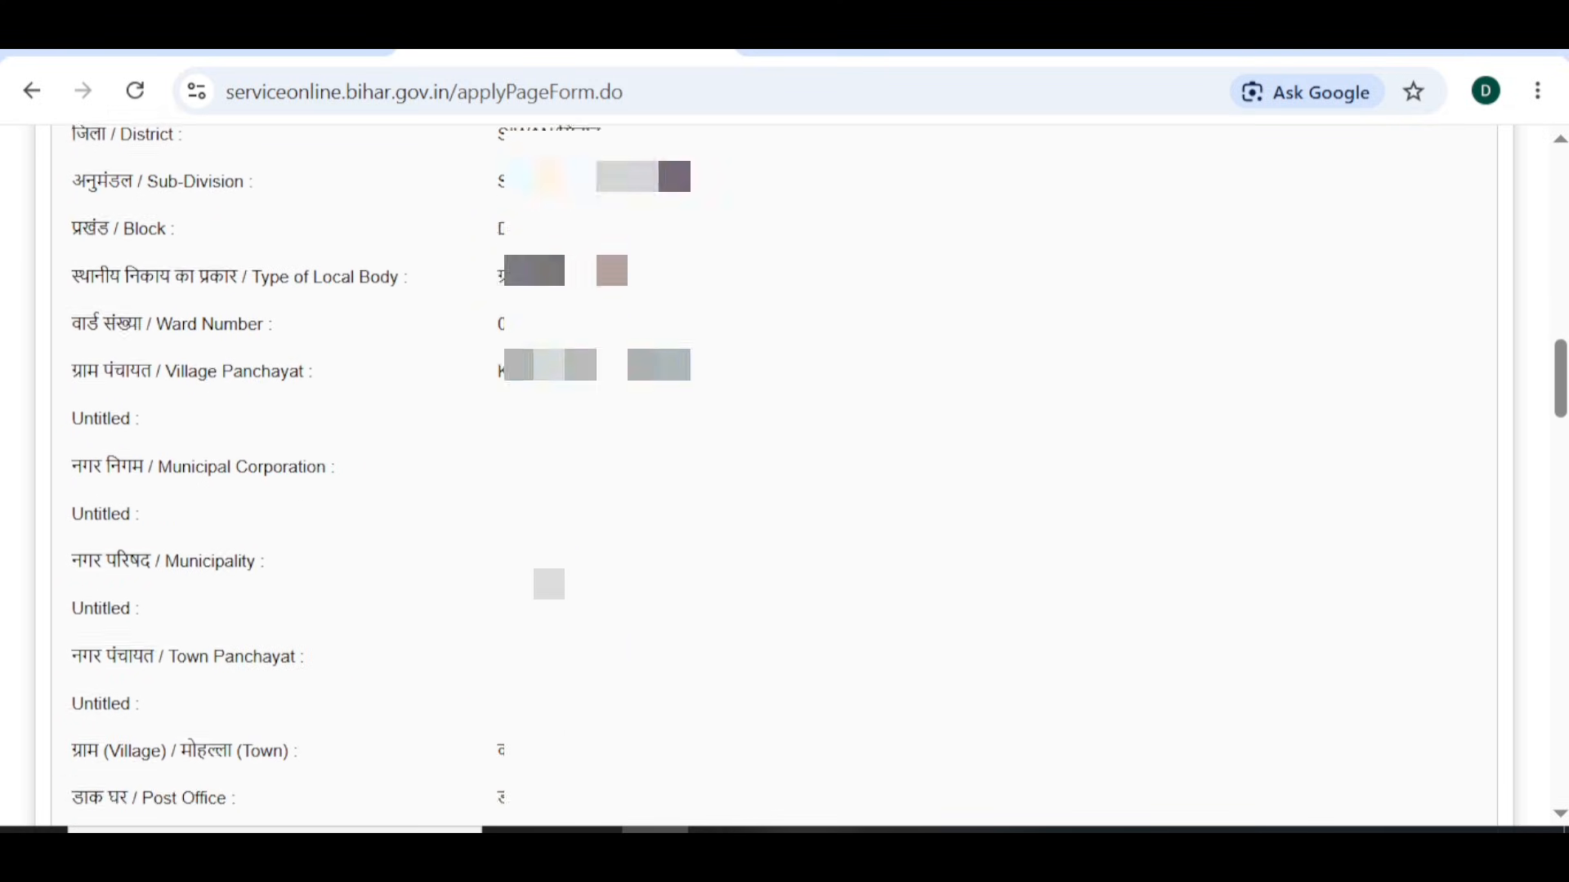
{"action": "scroll", "coordinate": [784, 474], "scroll_direction": "down", "scroll_amount": 10}
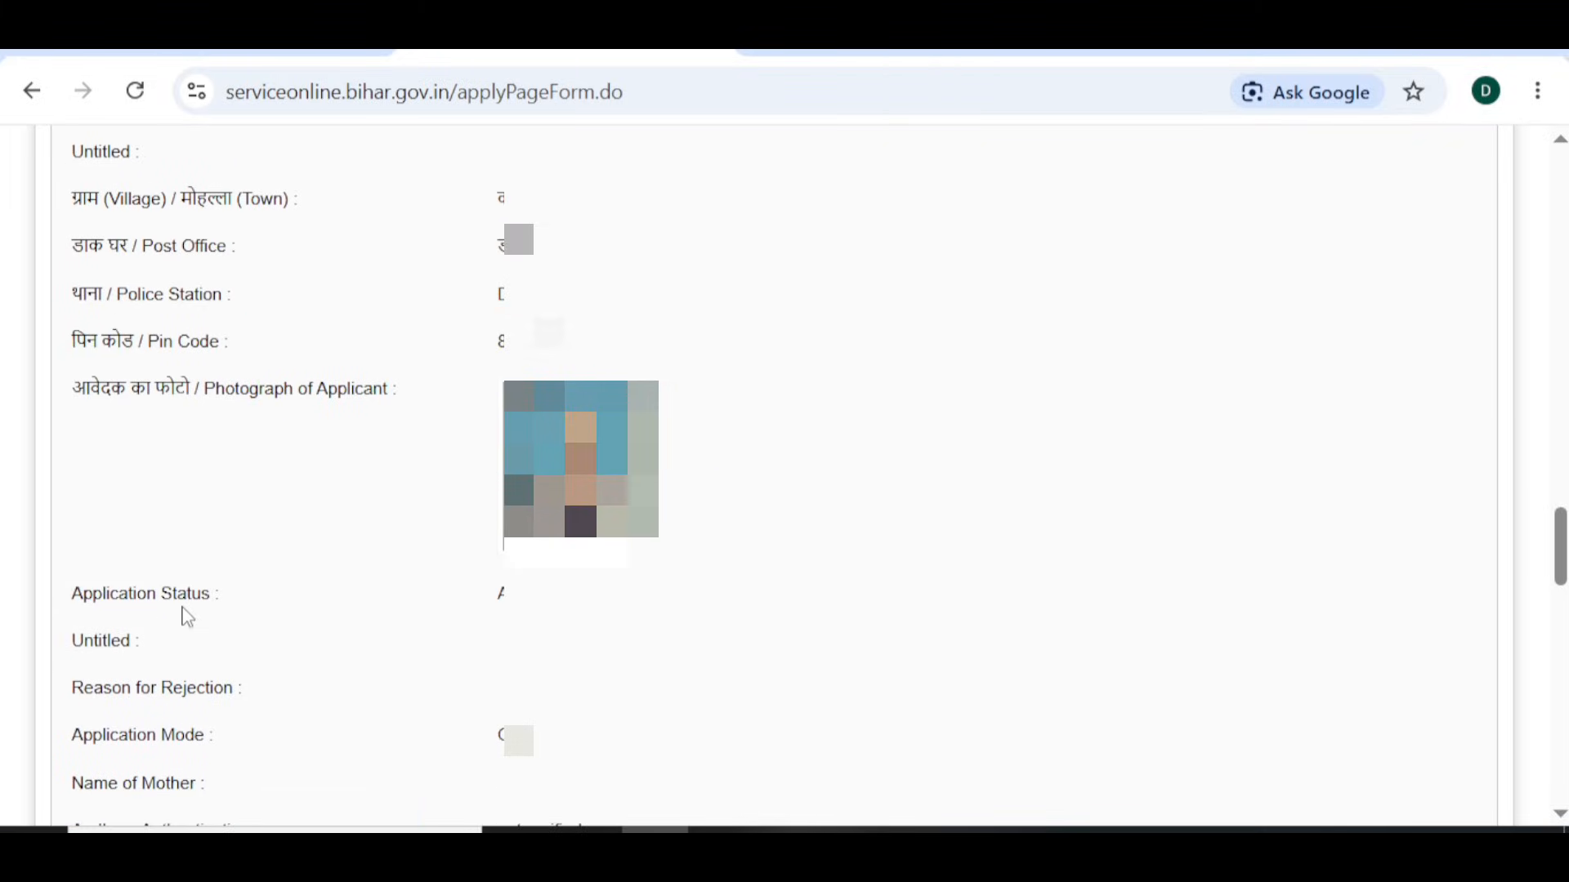
{"action": "scroll", "coordinate": [577, 586], "scroll_direction": "down", "scroll_amount": 3}
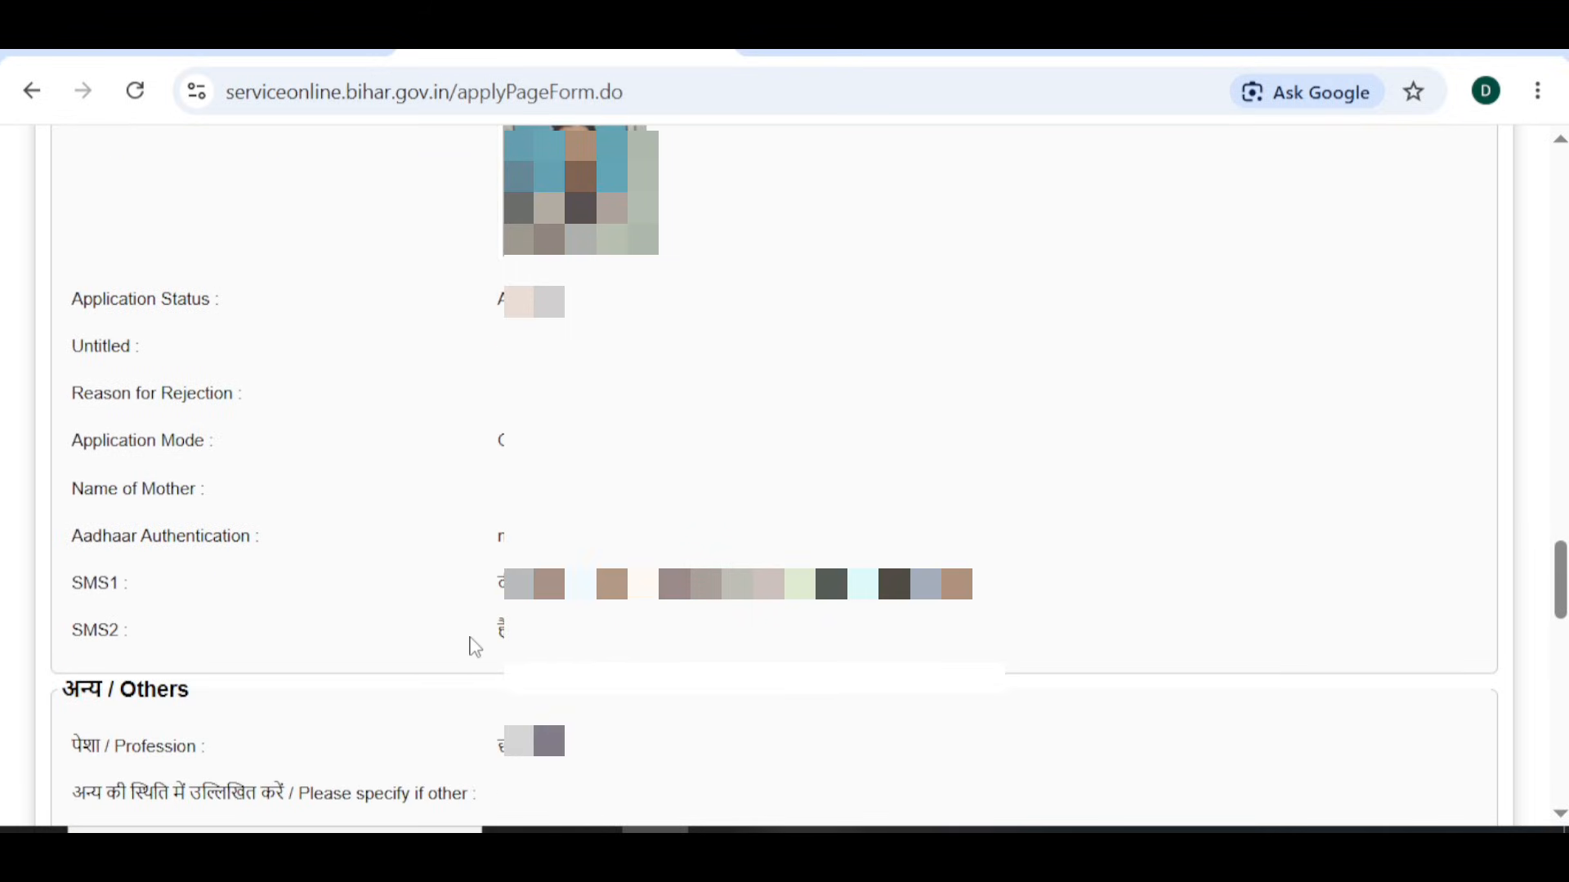
{"action": "scroll", "coordinate": [474, 647], "scroll_direction": "down", "scroll_amount": 5}
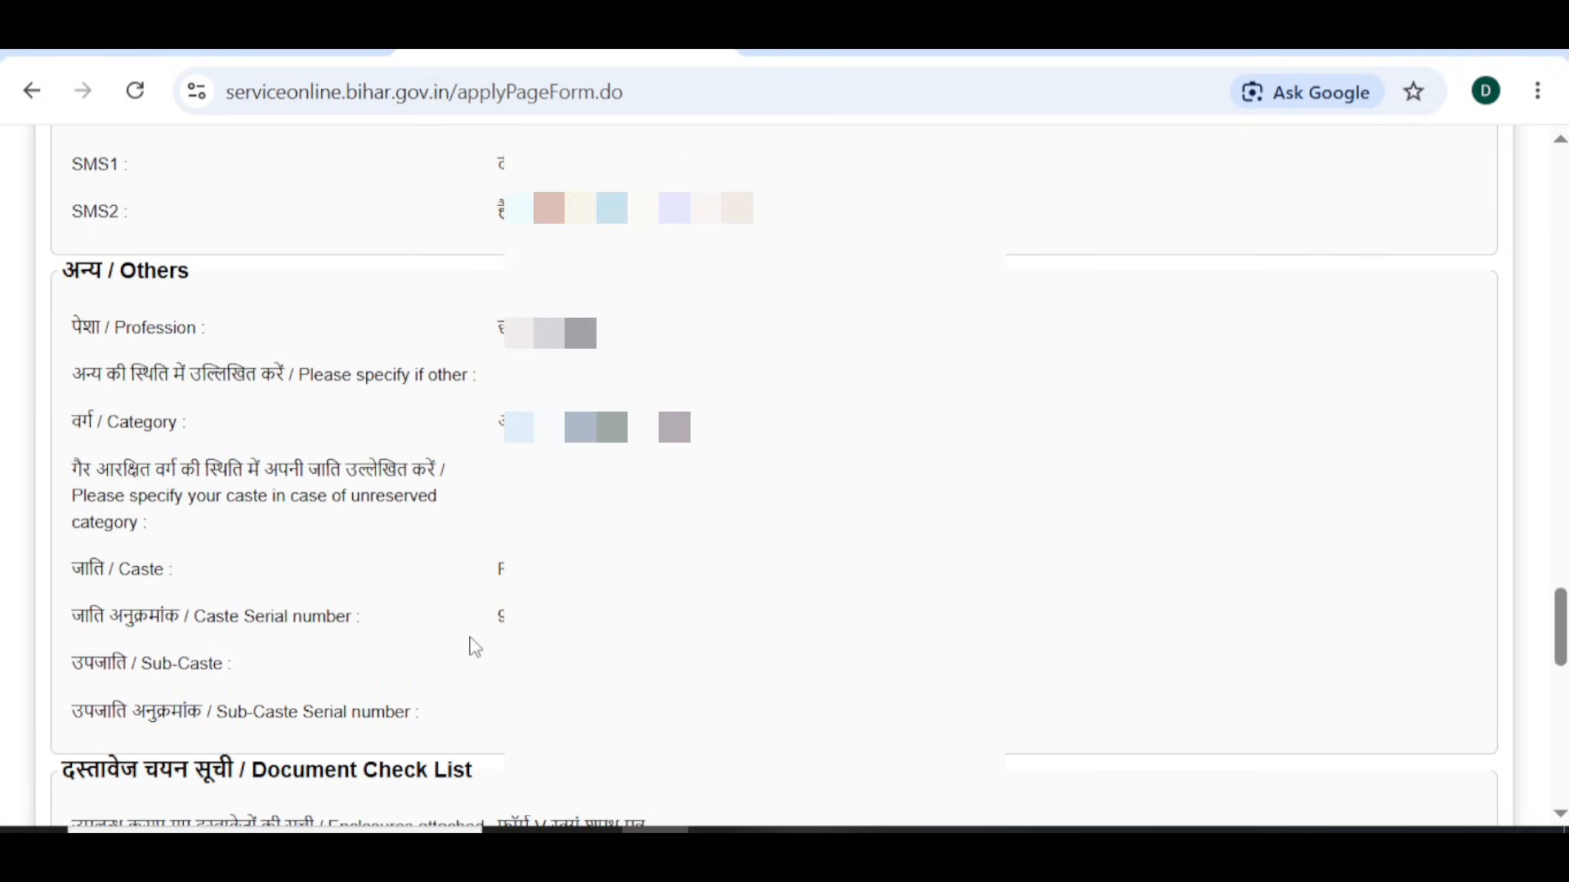
{"action": "scroll", "coordinate": [475, 648], "scroll_direction": "down", "scroll_amount": 6}
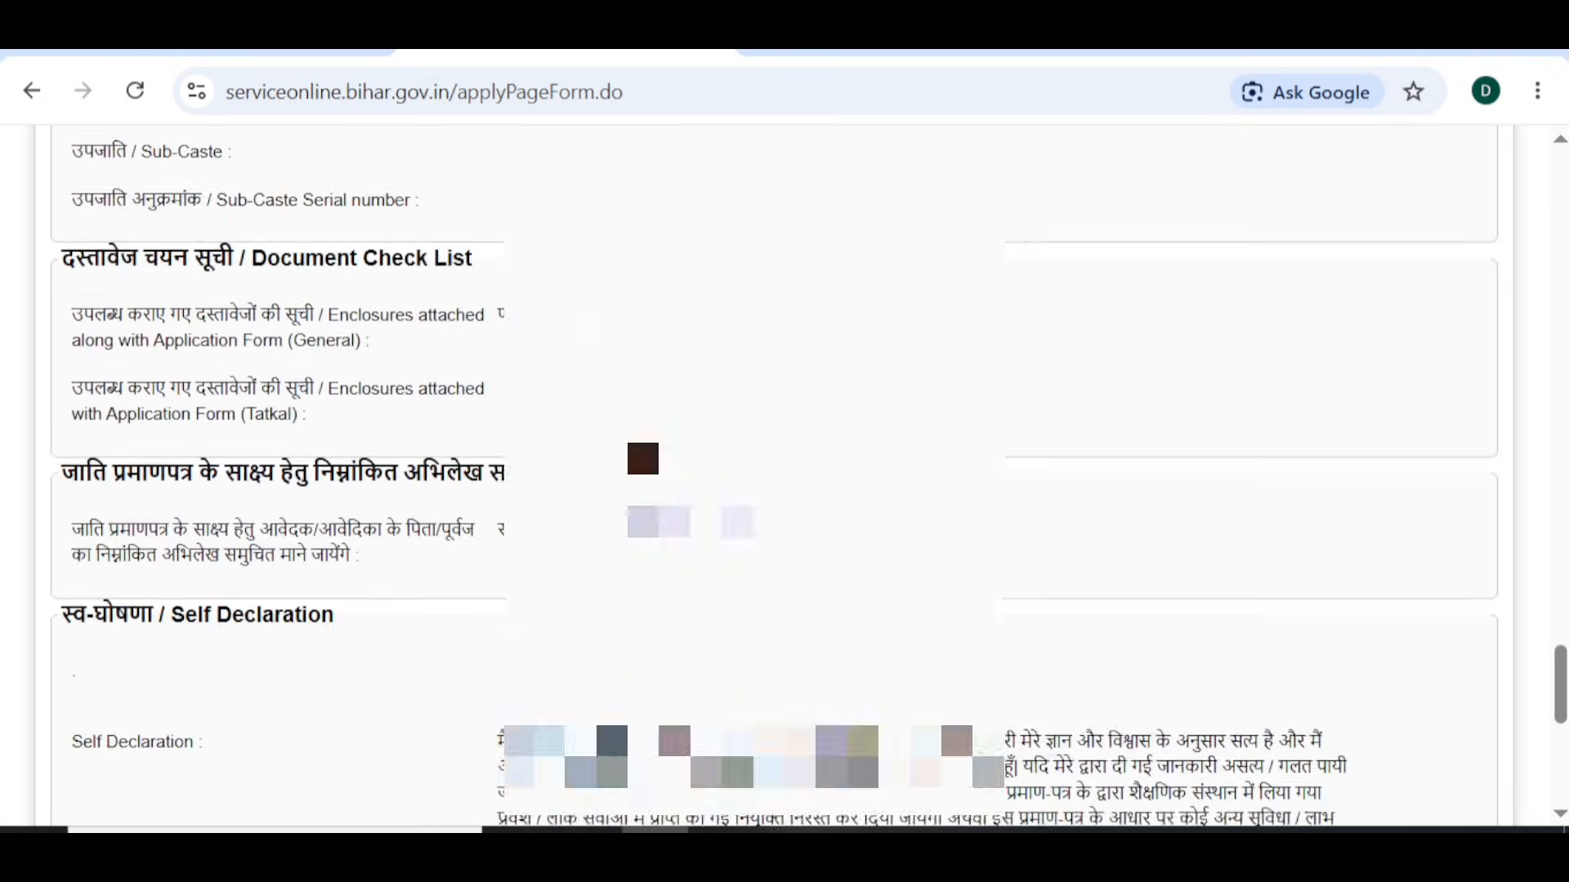
{"action": "scroll", "coordinate": [474, 647], "scroll_direction": "down", "scroll_amount": 8}
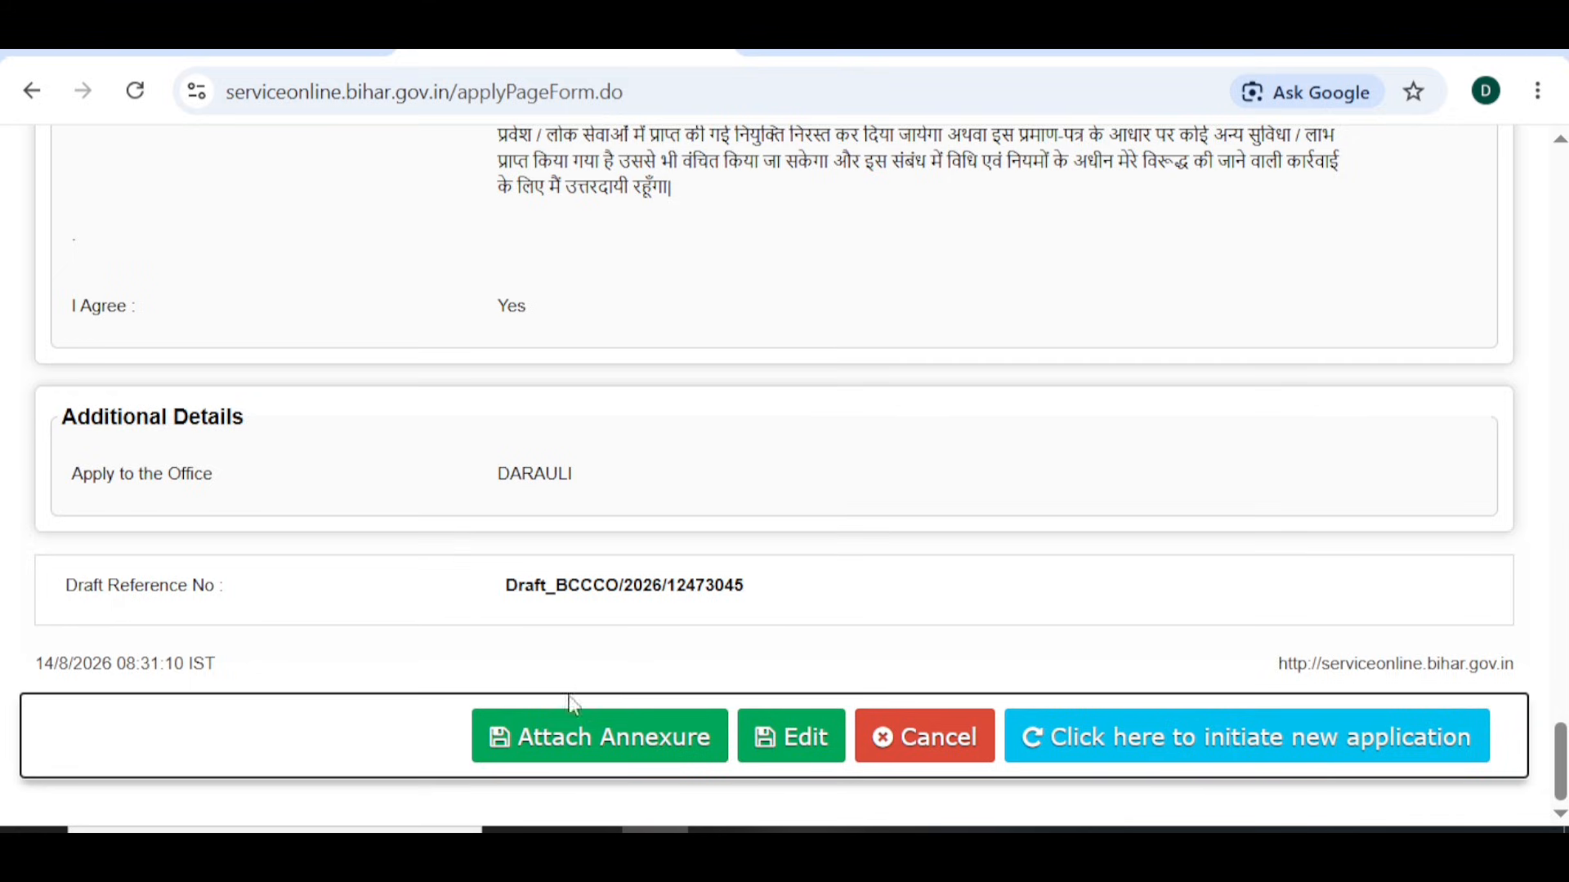
- On Attach Enclosure(s), select आधार कार्ड and the land revenue record as document types, no files attached
{"action": "left_click", "coordinate": [606, 755]}
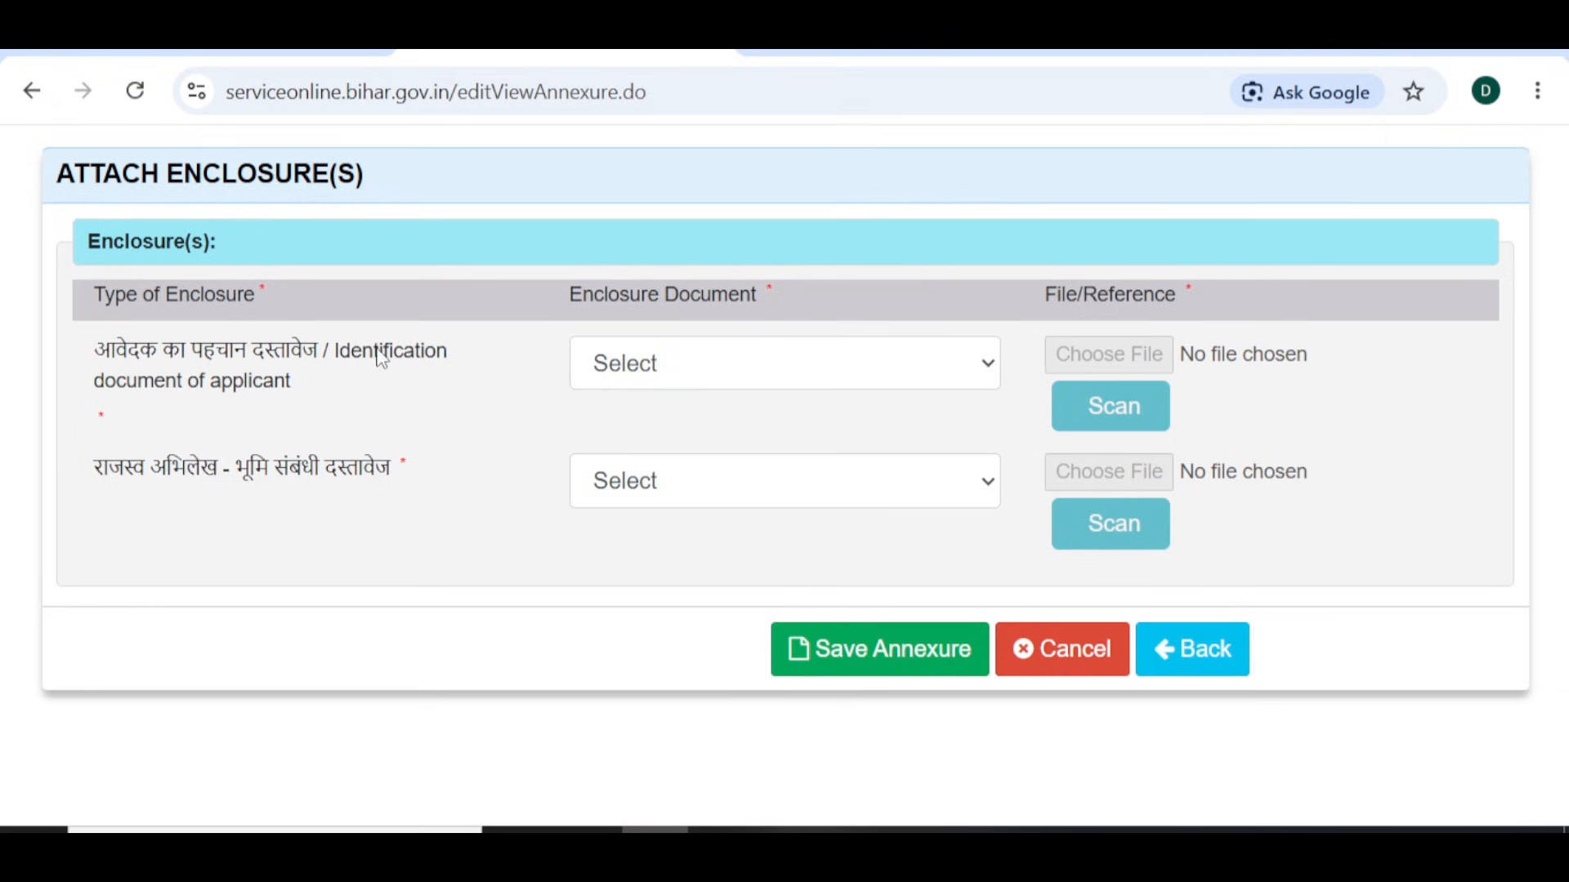
{"action": "left_click", "coordinate": [666, 380]}
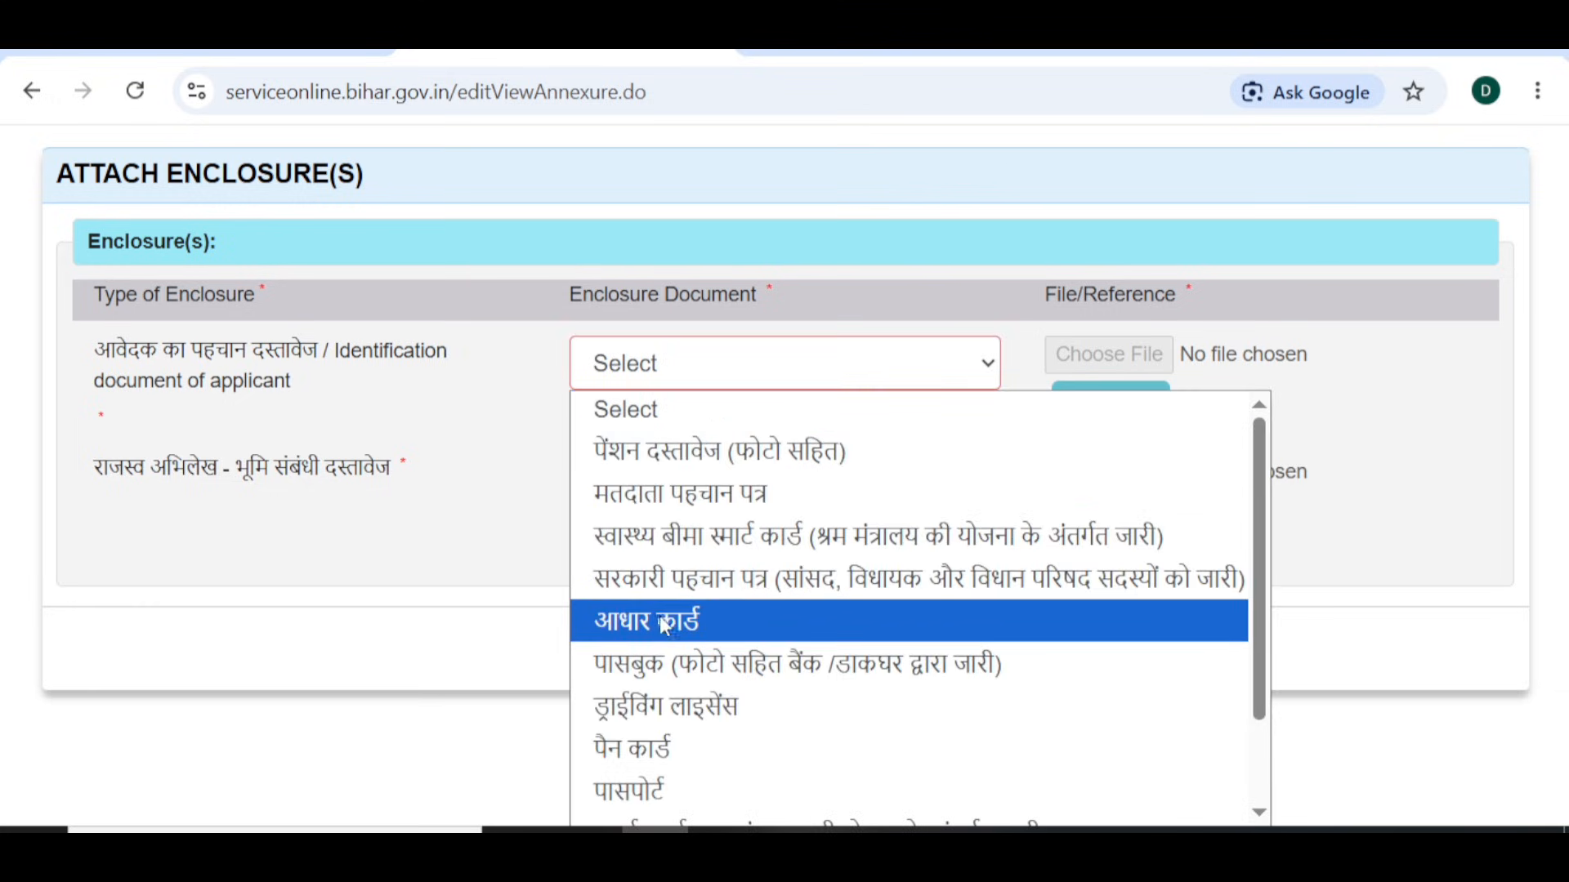
{"action": "left_click", "coordinate": [662, 635]}
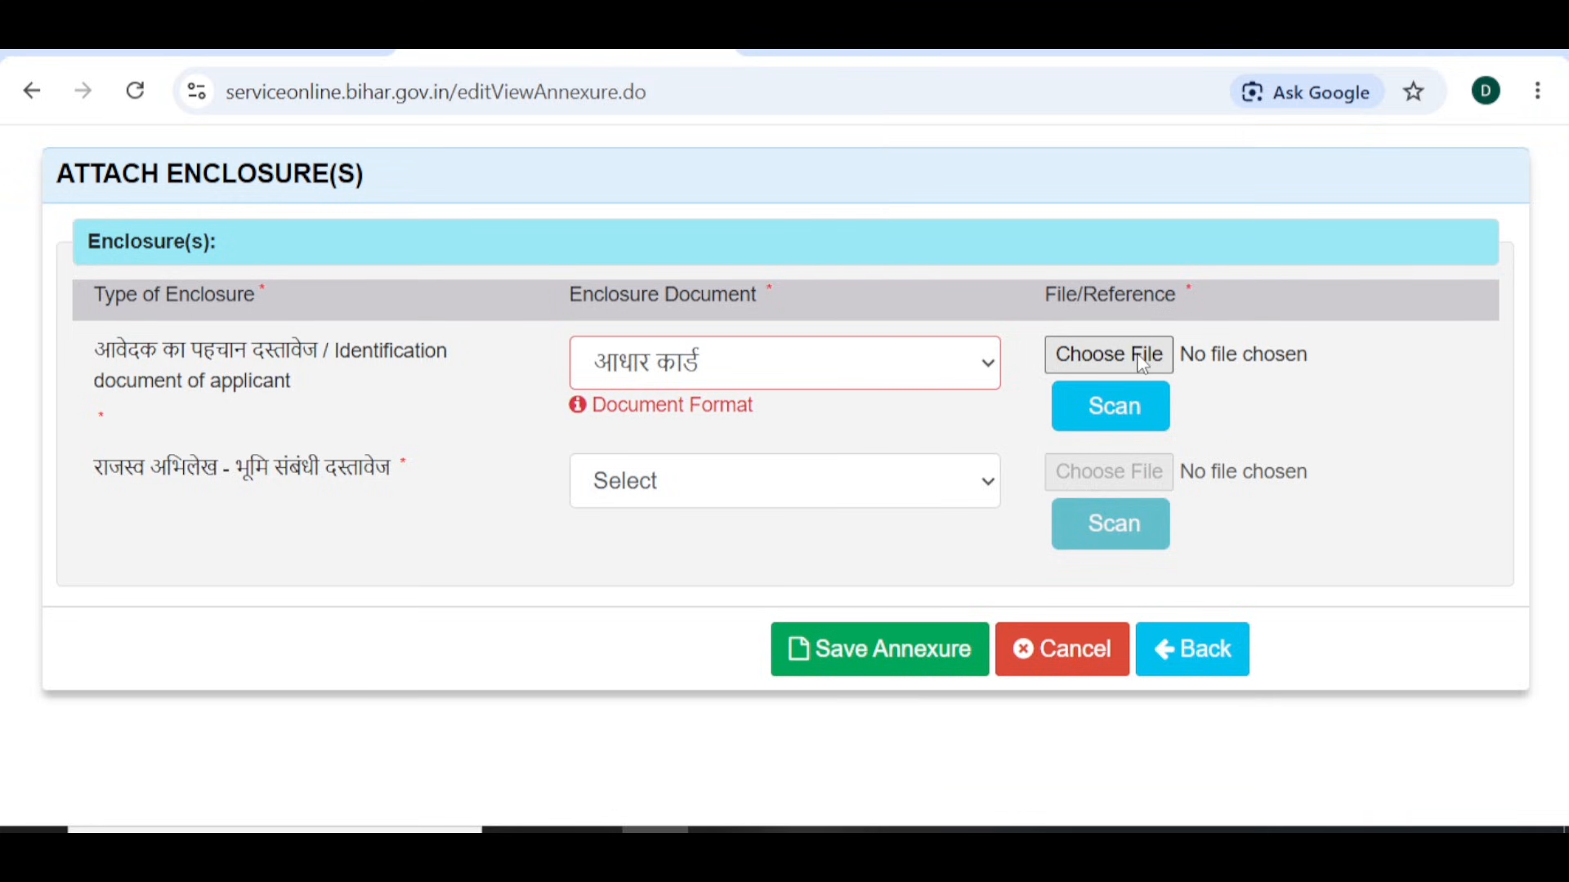
{"action": "left_click", "coordinate": [1144, 360]}
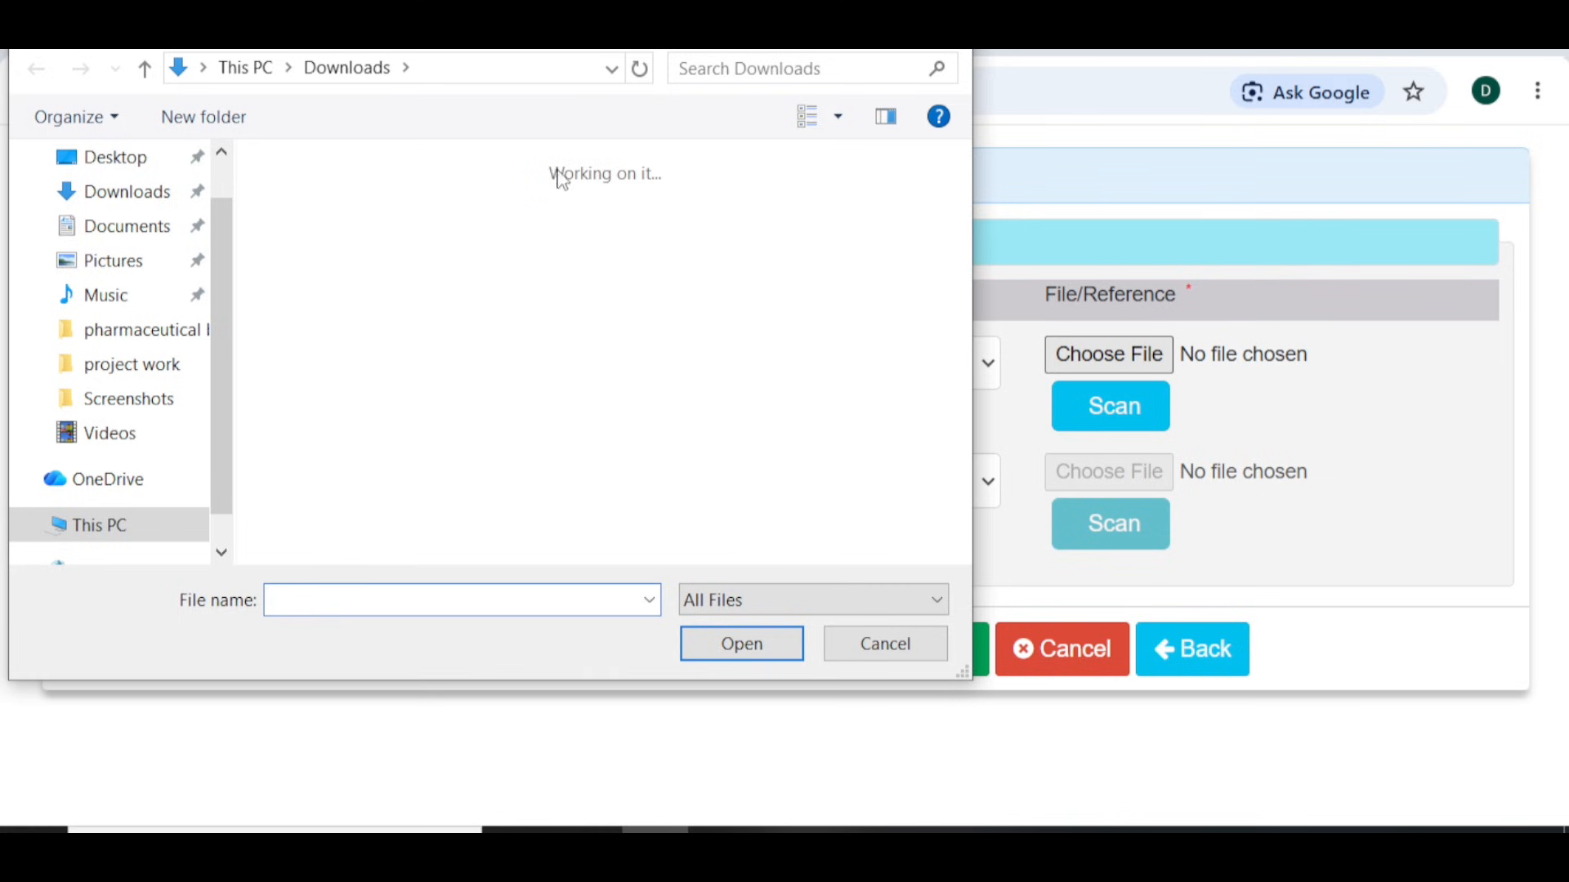
{"action": "left_click", "coordinate": [948, 31]}
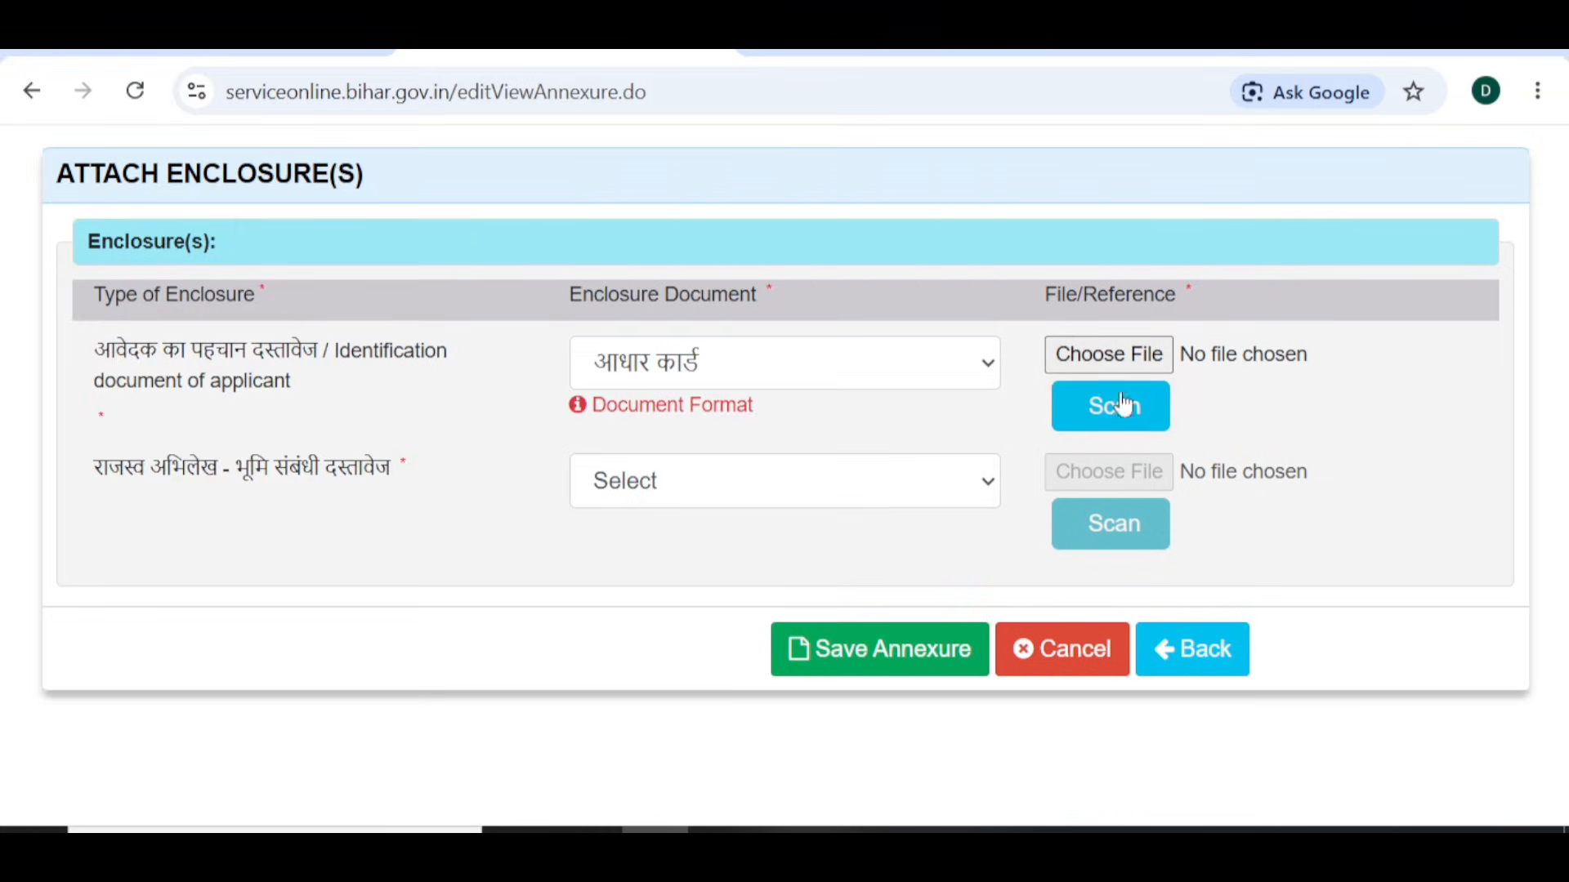
{"action": "left_click", "coordinate": [628, 490]}
{"action": "left_click", "coordinate": [660, 564]}
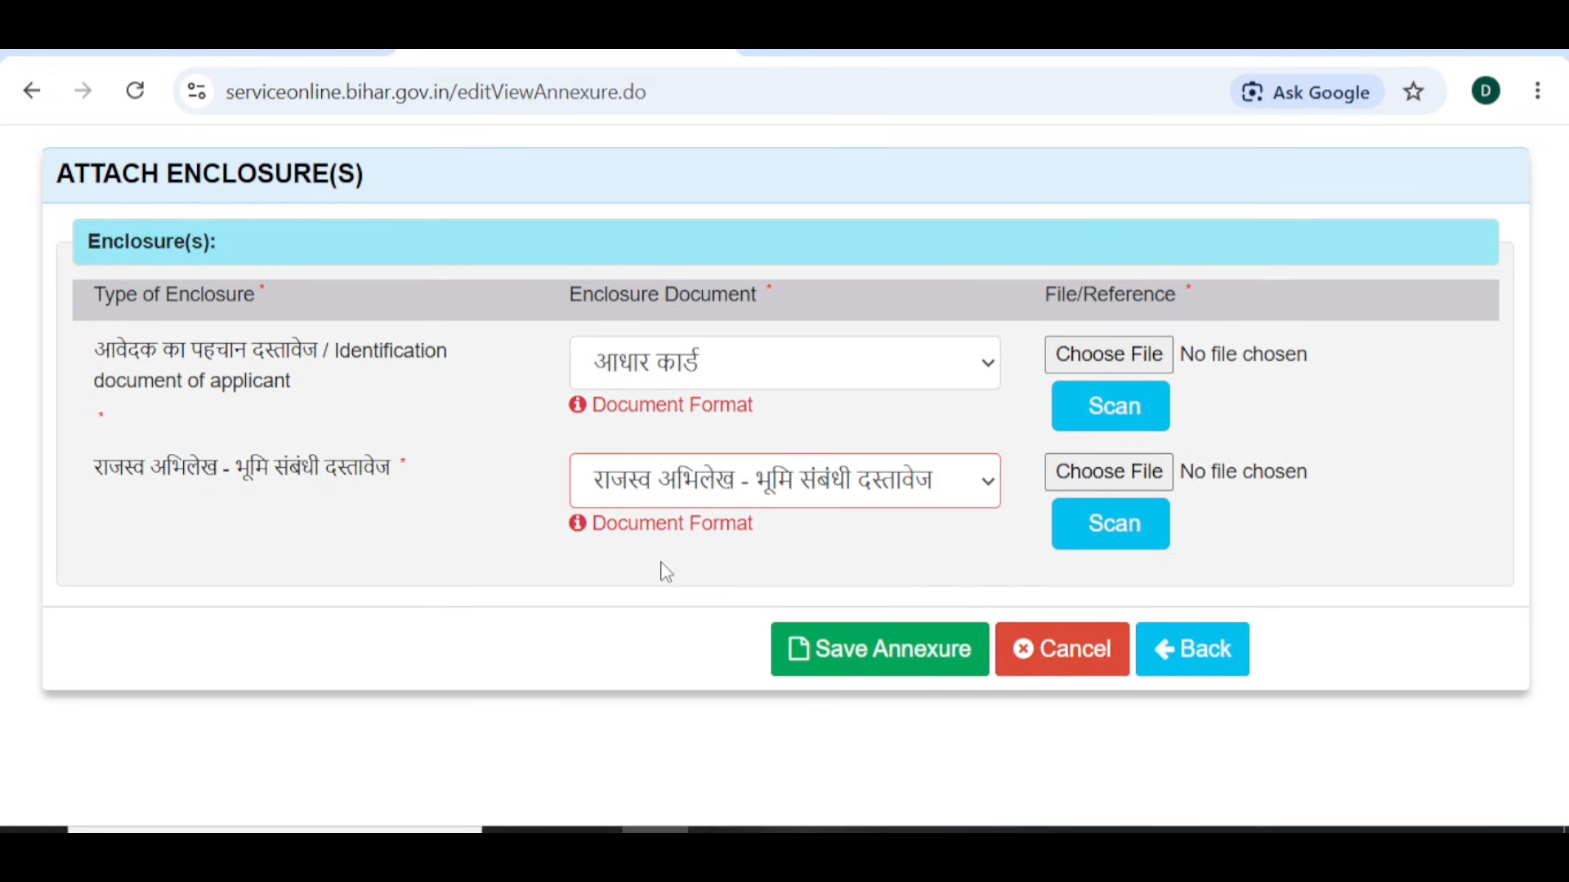